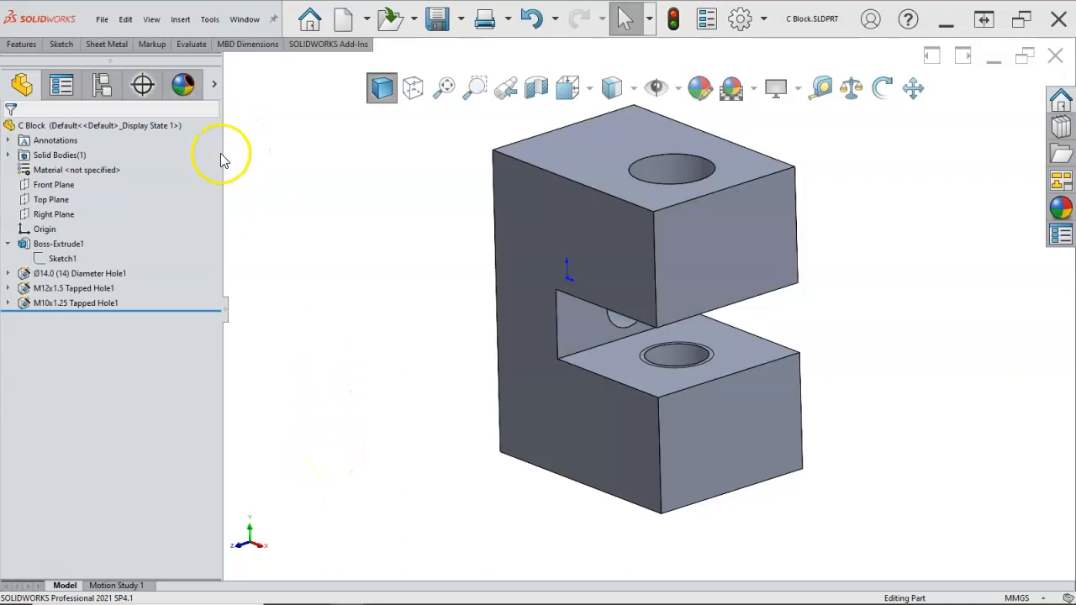
- Switch to the Arm part and add a mate reference on its larger hole's inner face, with Concentric as the primary mate type
left_click(243, 20)
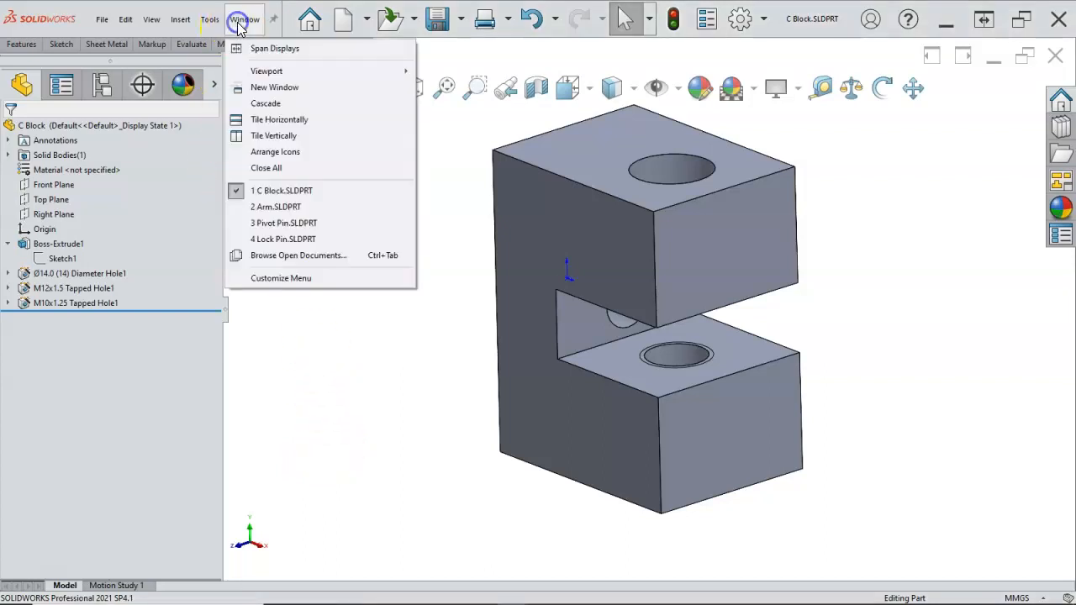
left_click(274, 207)
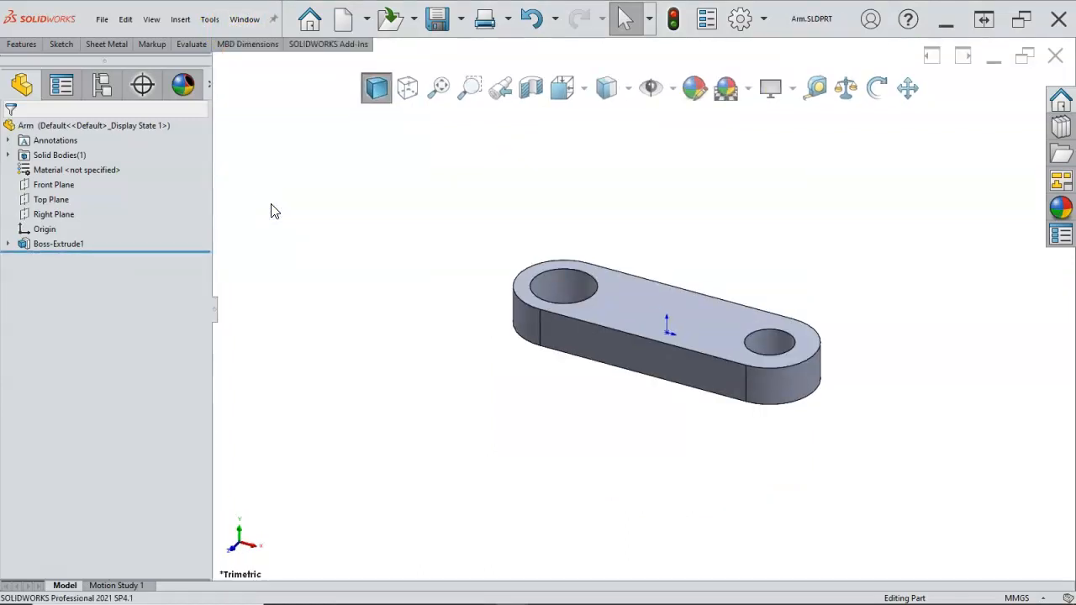
left_click(552, 284)
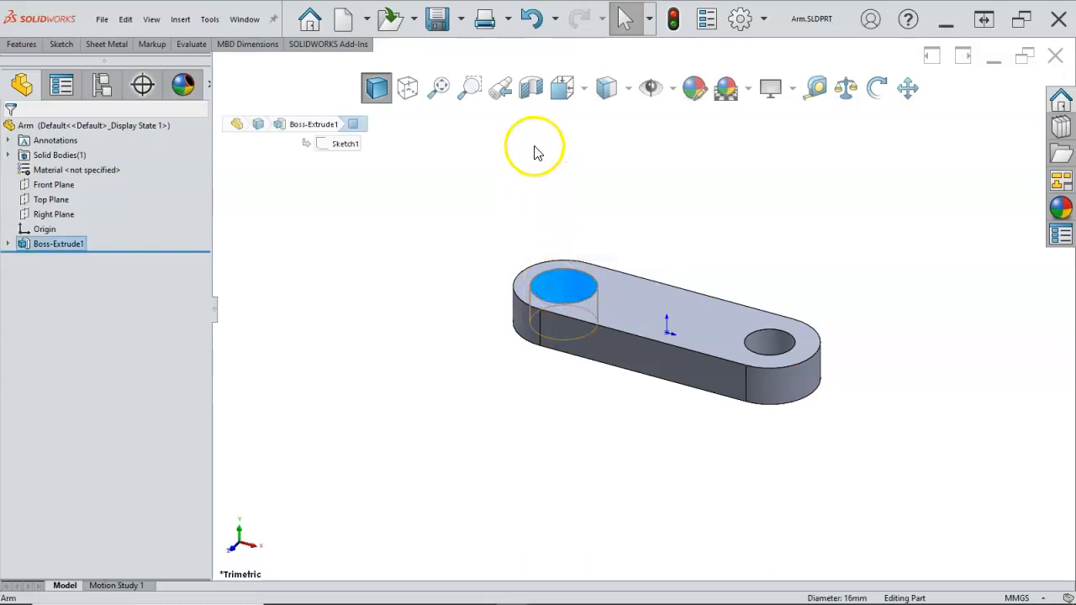
right_click(479, 255)
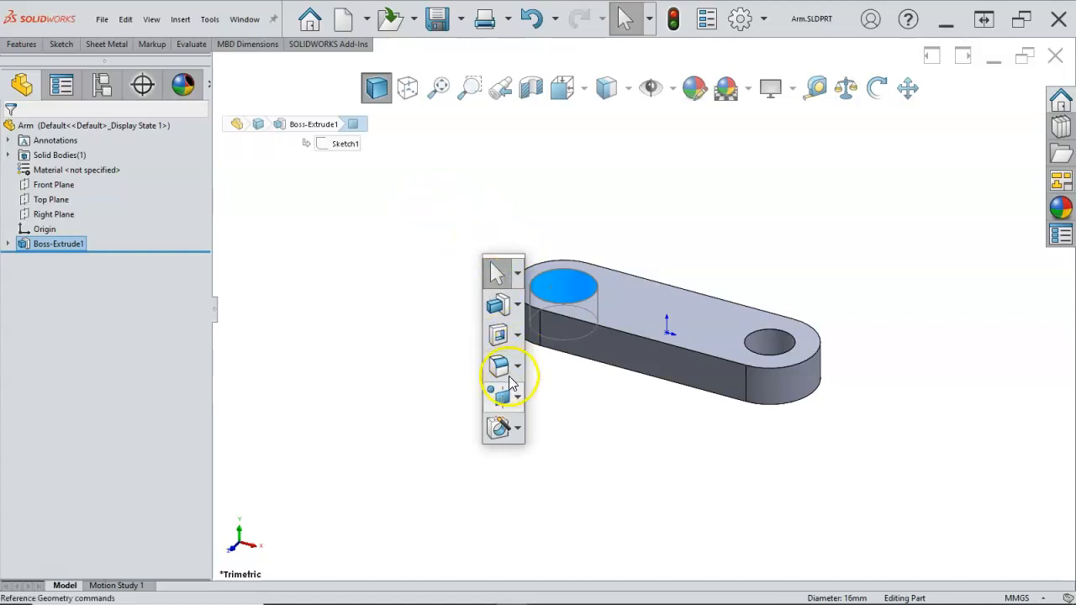
left_click(517, 401)
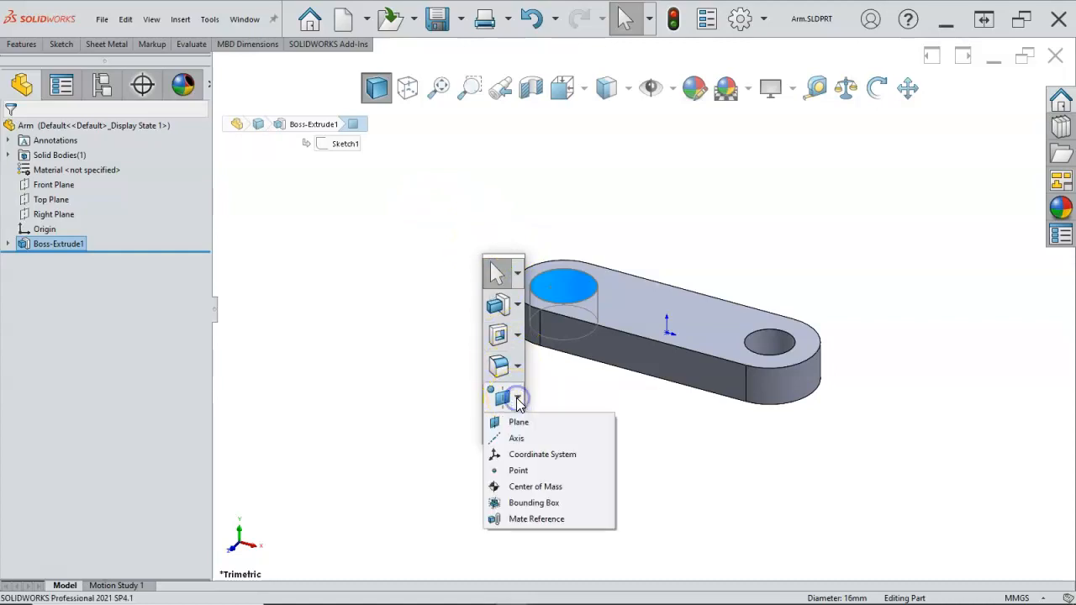
left_click(549, 520)
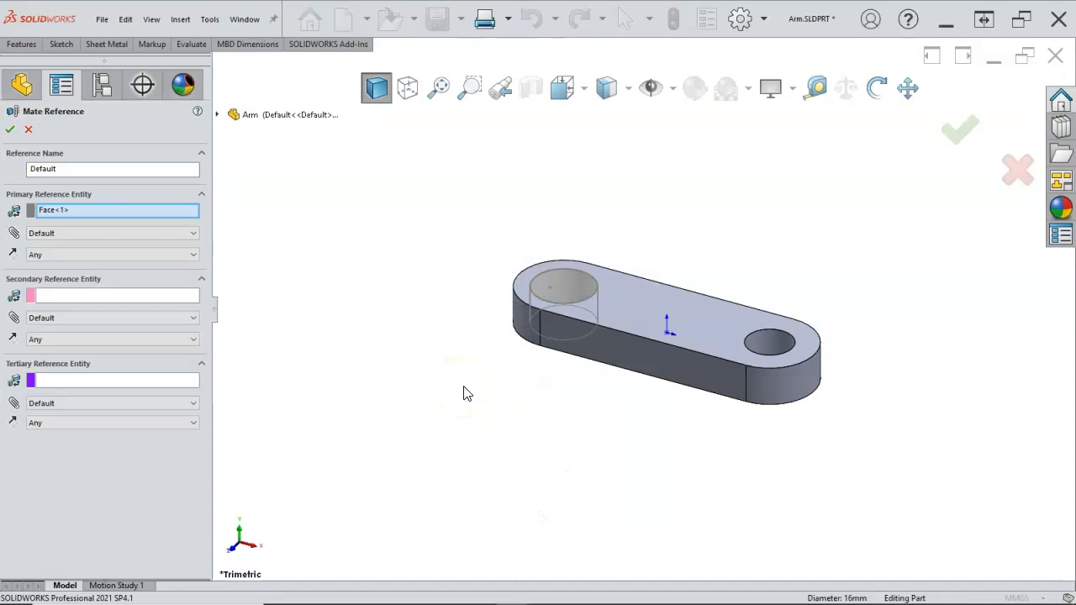
left_click(125, 235)
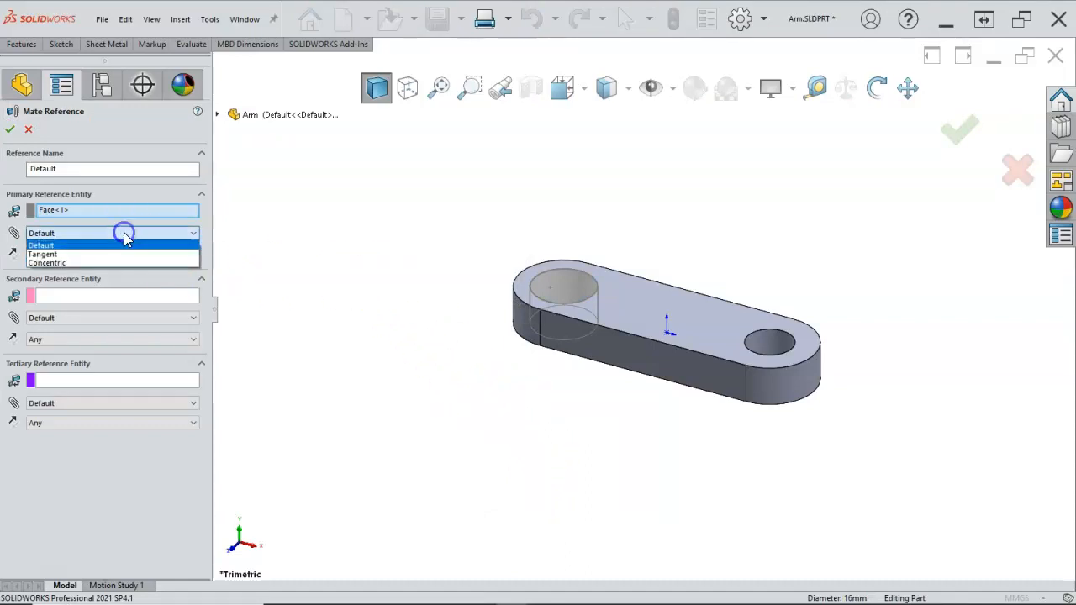
left_click(92, 263)
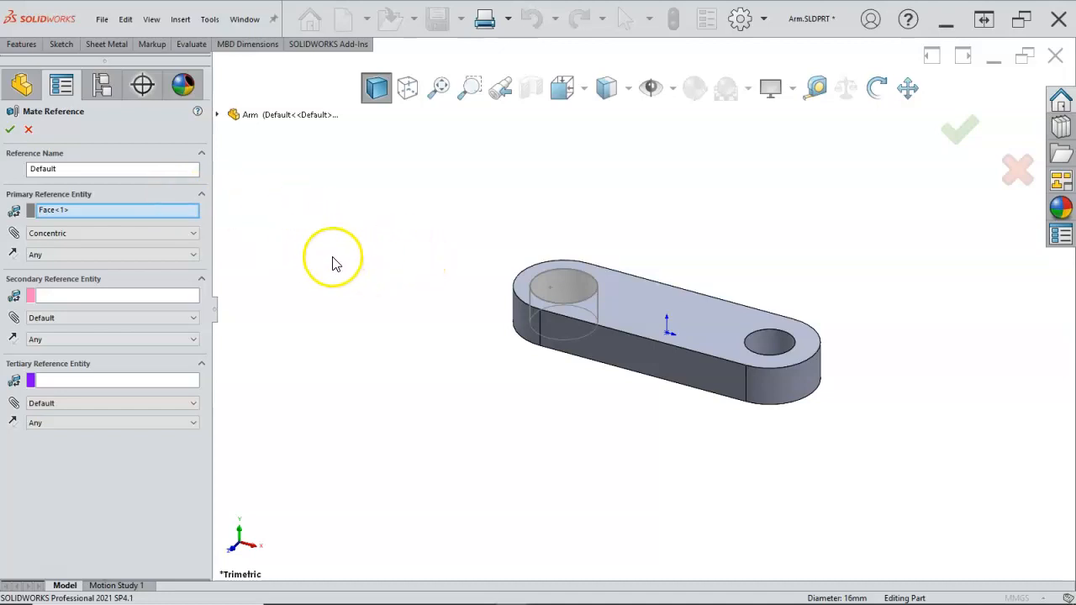
left_click(11, 130)
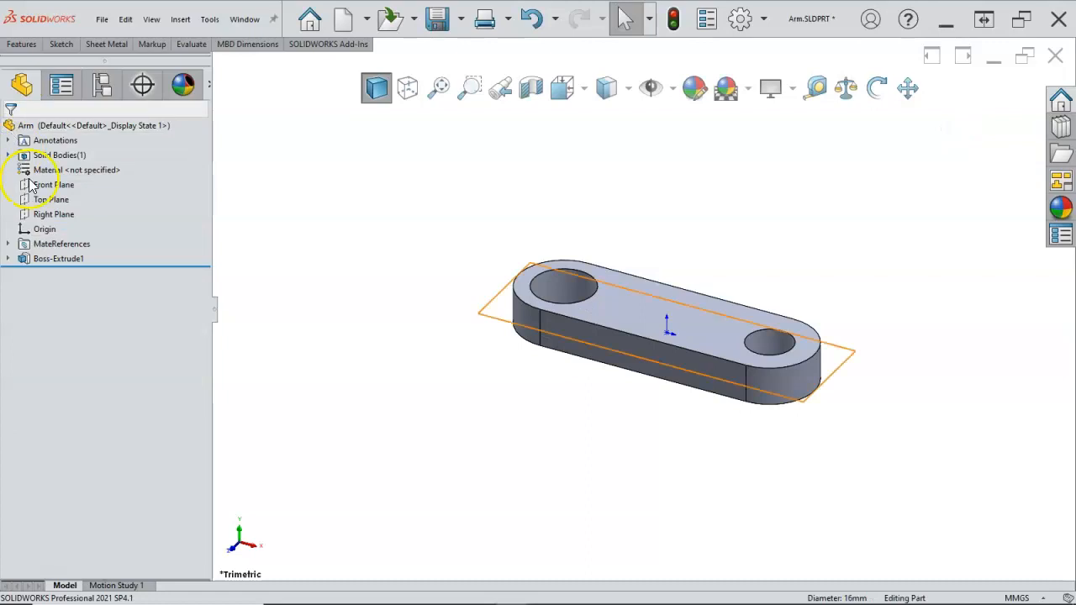
left_click(7, 245)
left_click(75, 263)
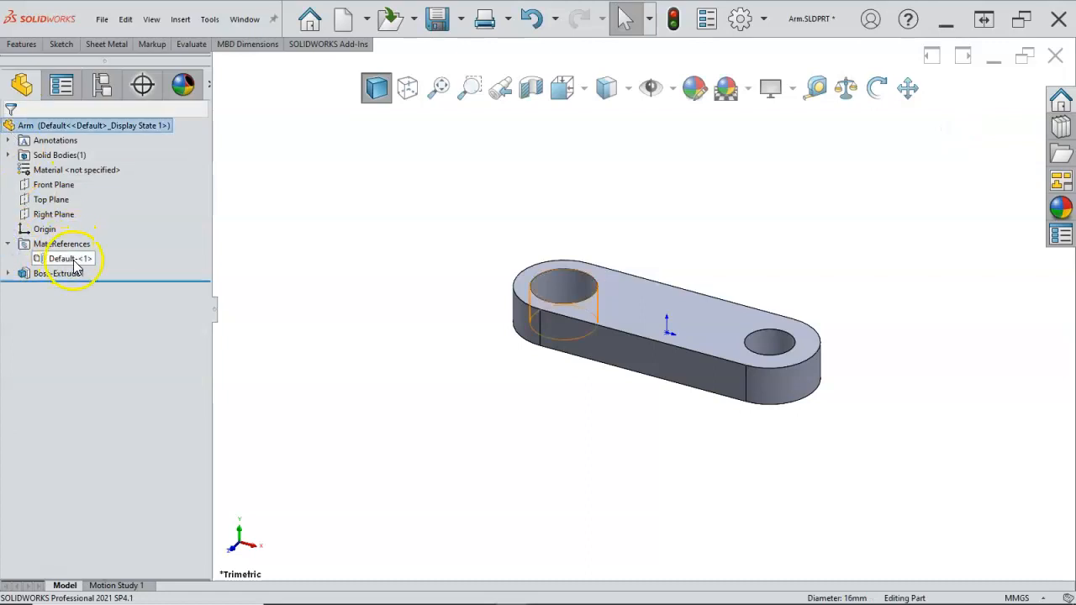
left_click(345, 248)
- Create a new assembly from the Assy mm template and insert C Block as the fixed first component at the origin
left_click(446, 14)
left_click(344, 19)
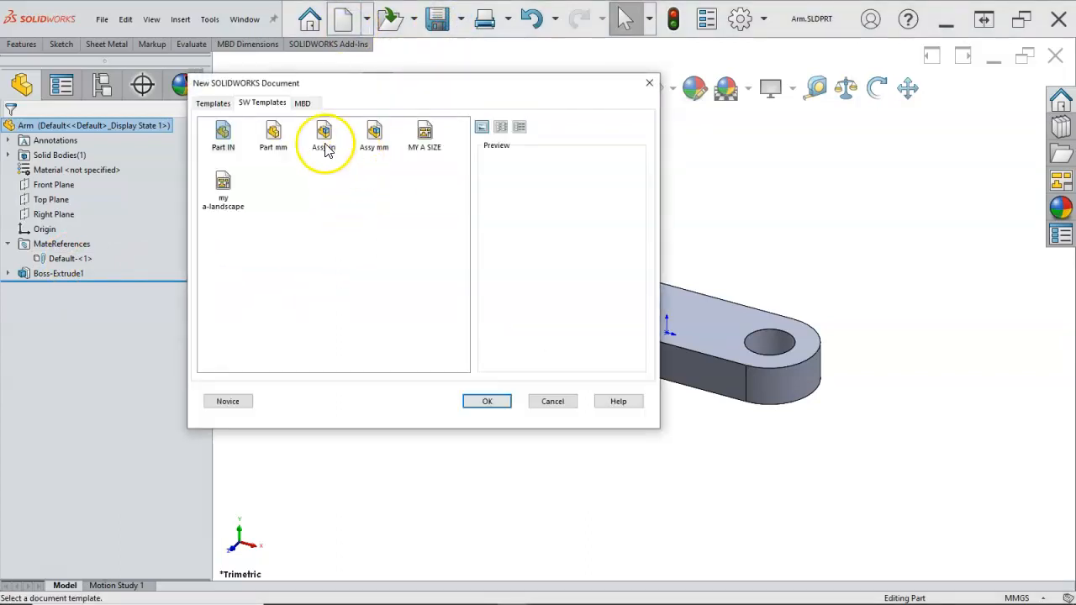
double_click(367, 143)
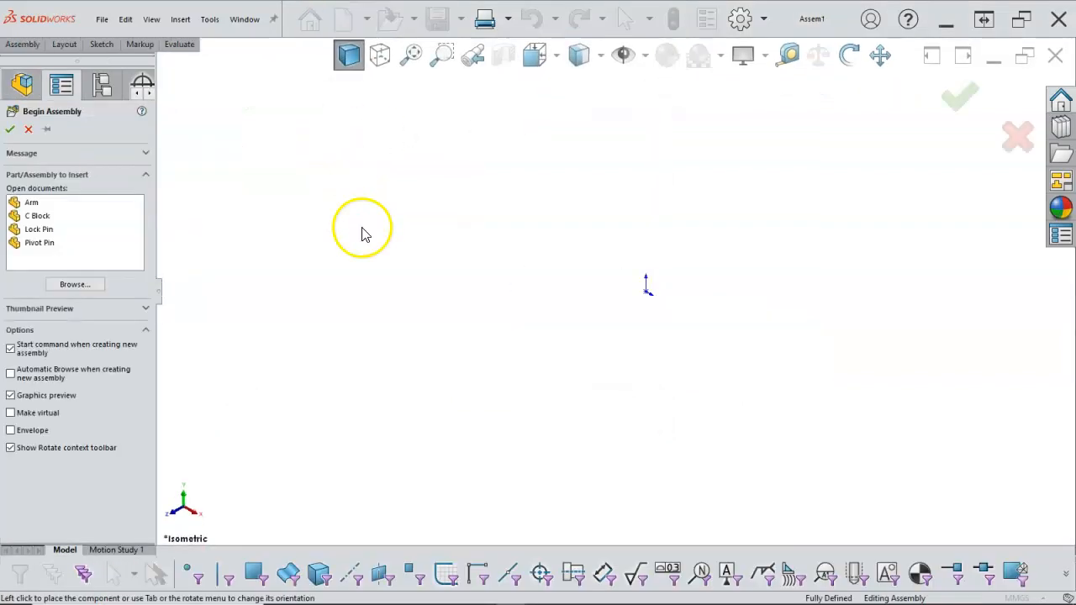
left_click(36, 216)
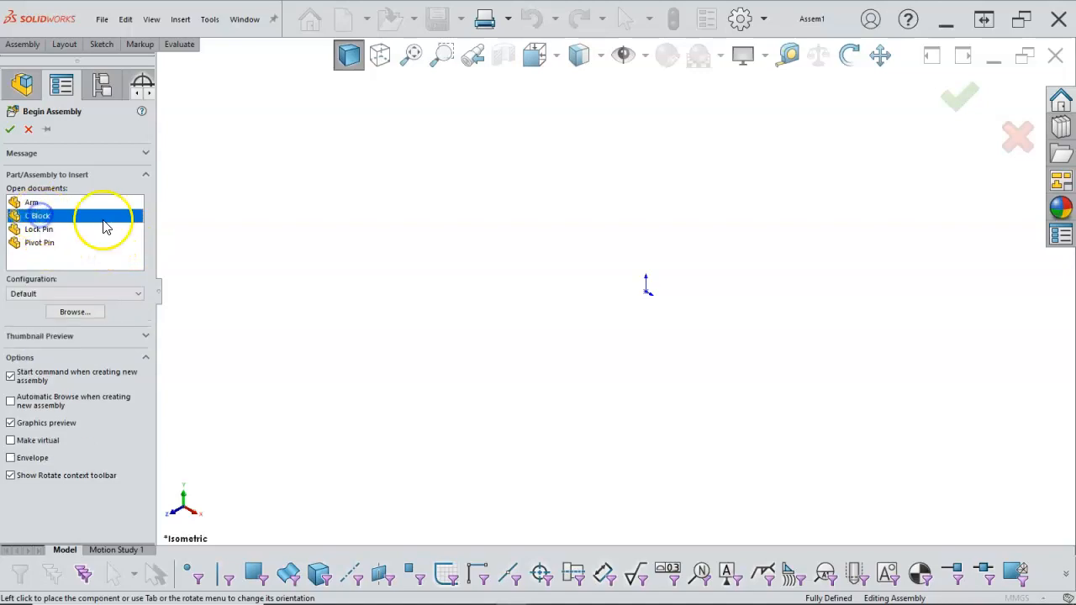
left_click(10, 131)
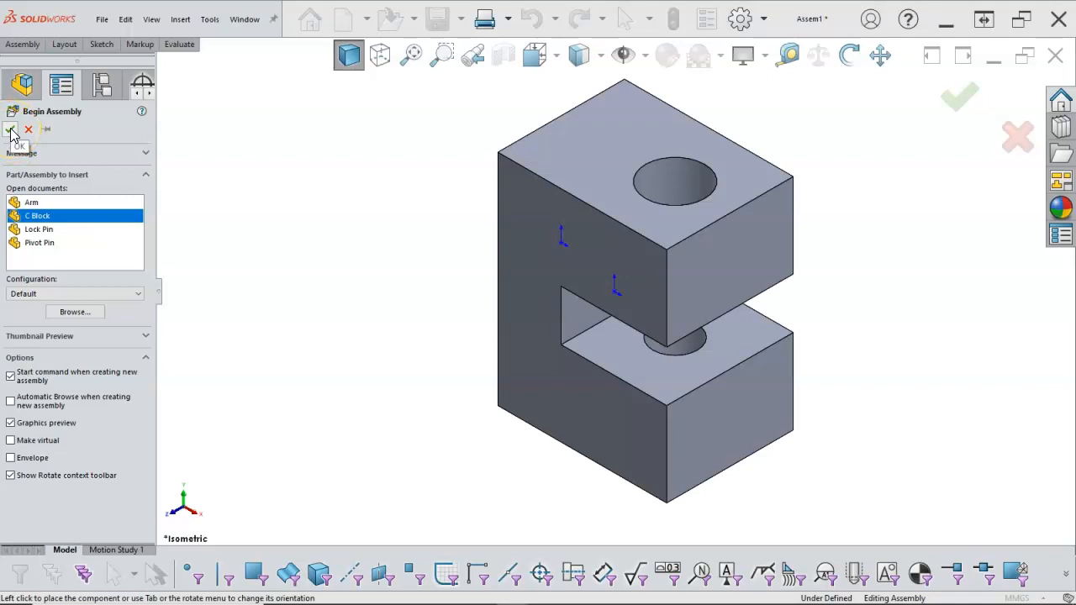
left_click(10, 130)
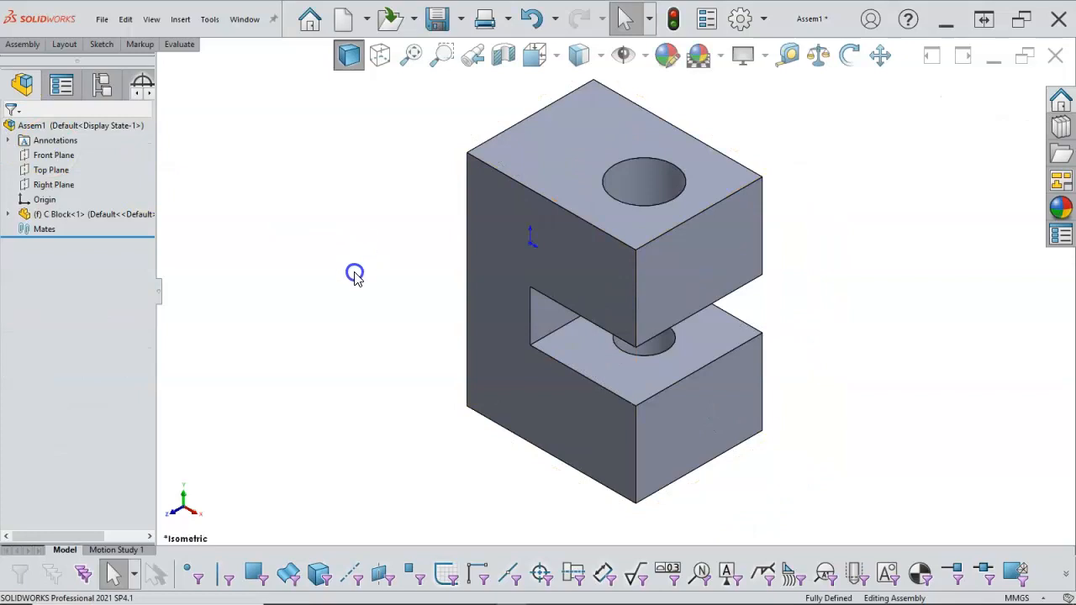
- Insert the open Arm part into the assembly, snapping its mate reference concentric to the C block's upper vertical hole
middle_click_drag(385, 316, 391, 294)
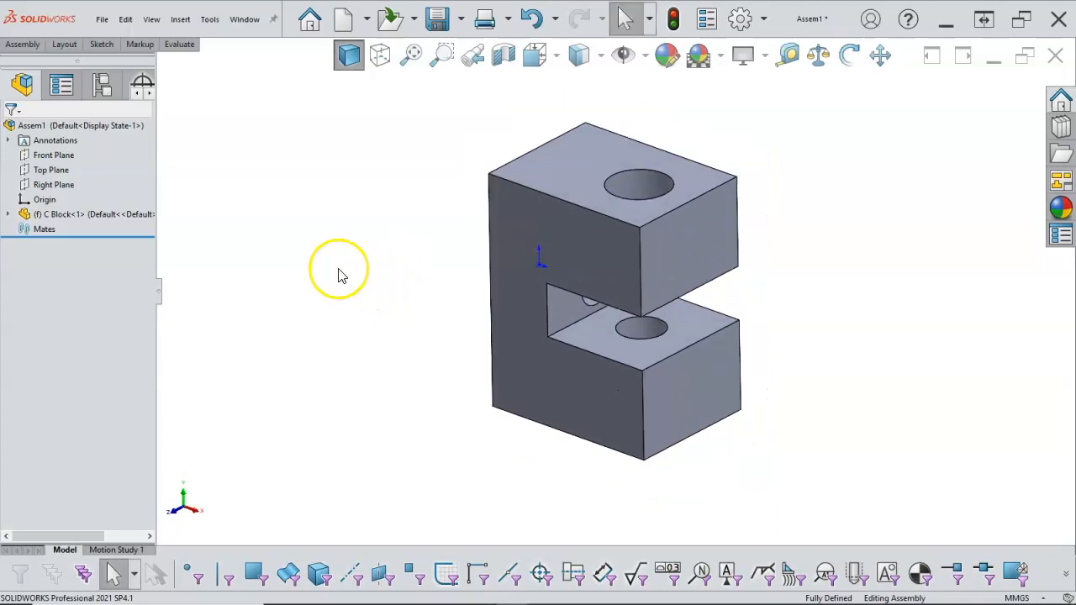
middle_click_drag(295, 260, 278, 238)
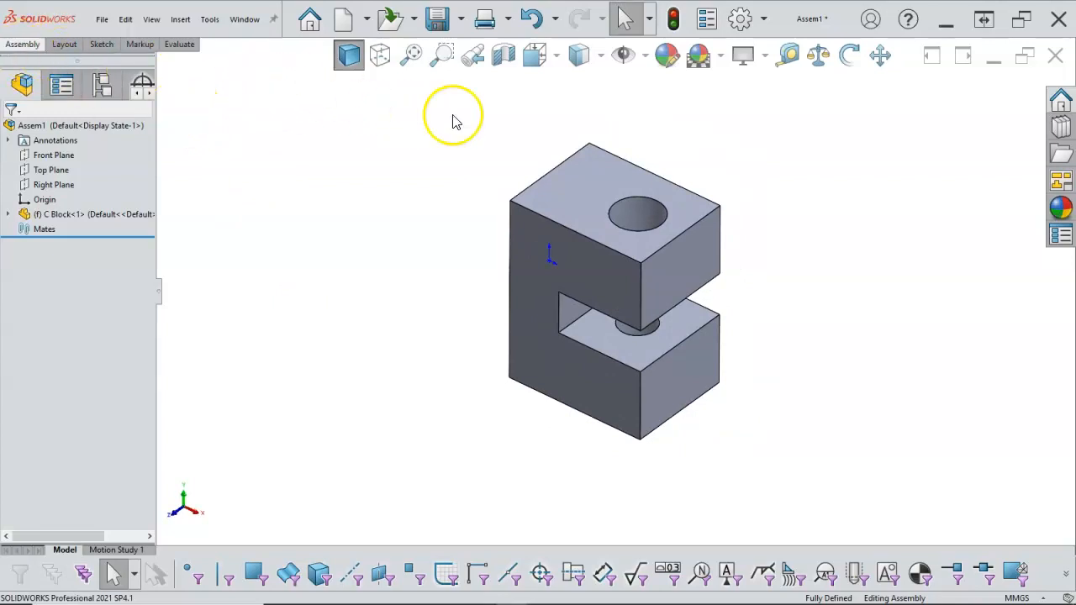
left_click(1062, 153)
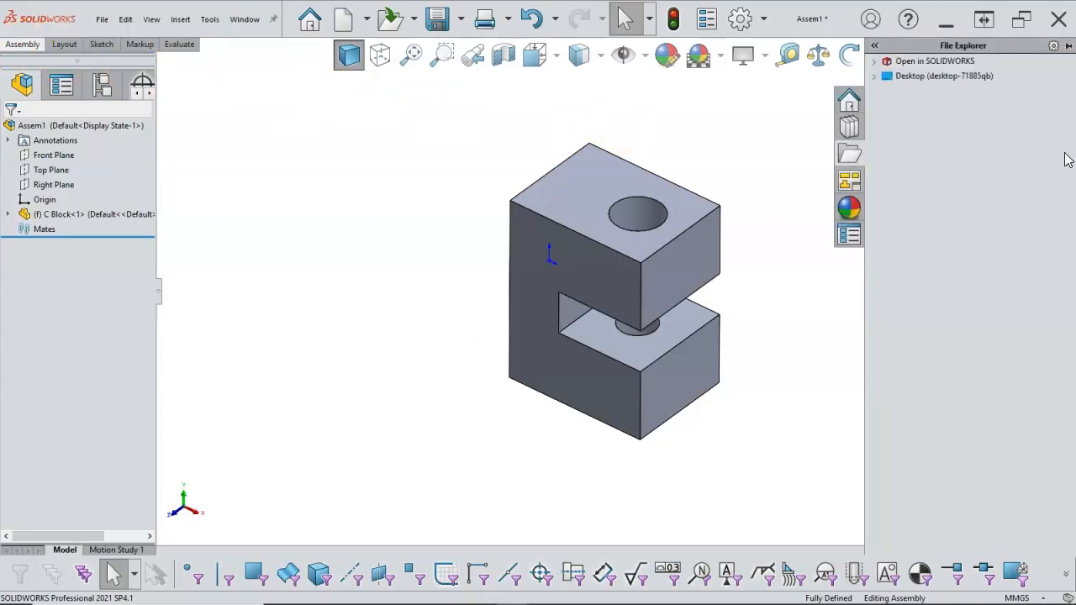
left_click(875, 64)
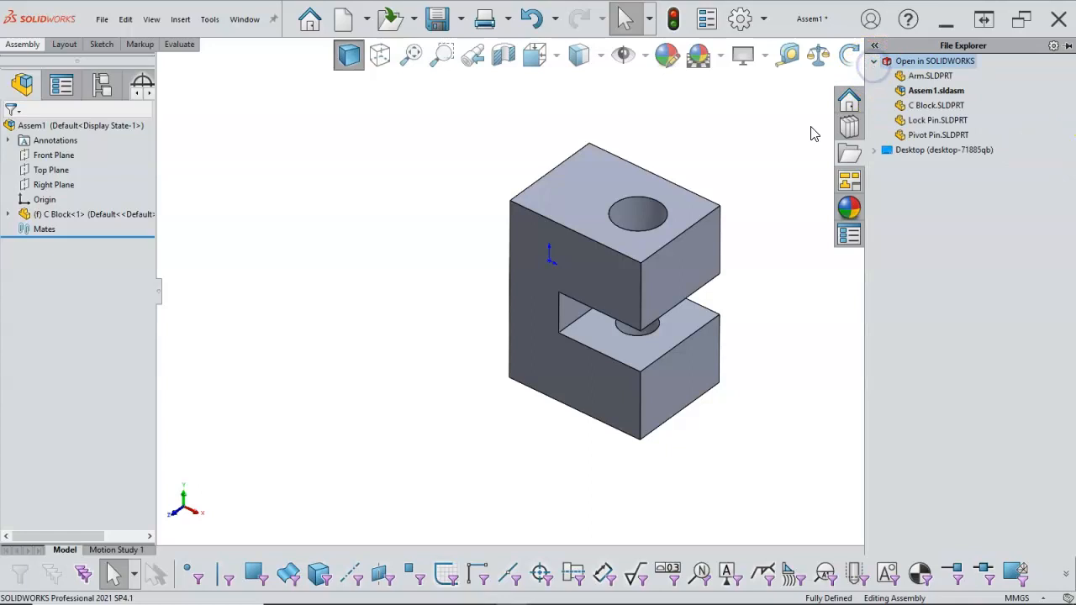
left_click(744, 194)
scroll(745, 194, "down", 3)
middle_click_drag(745, 195, 742, 172)
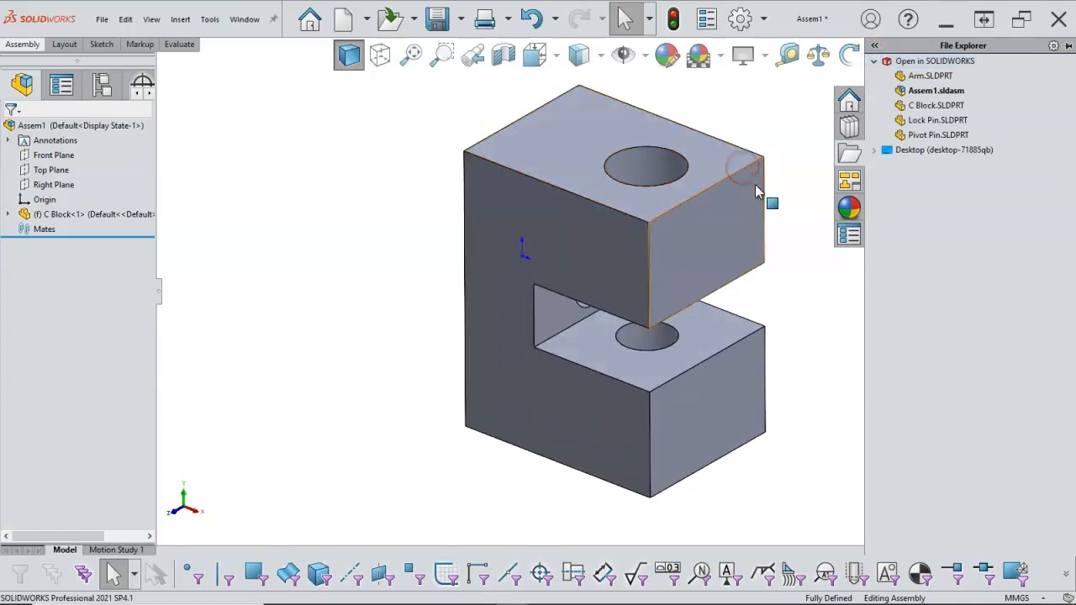
left_click_drag(928, 78, 658, 181)
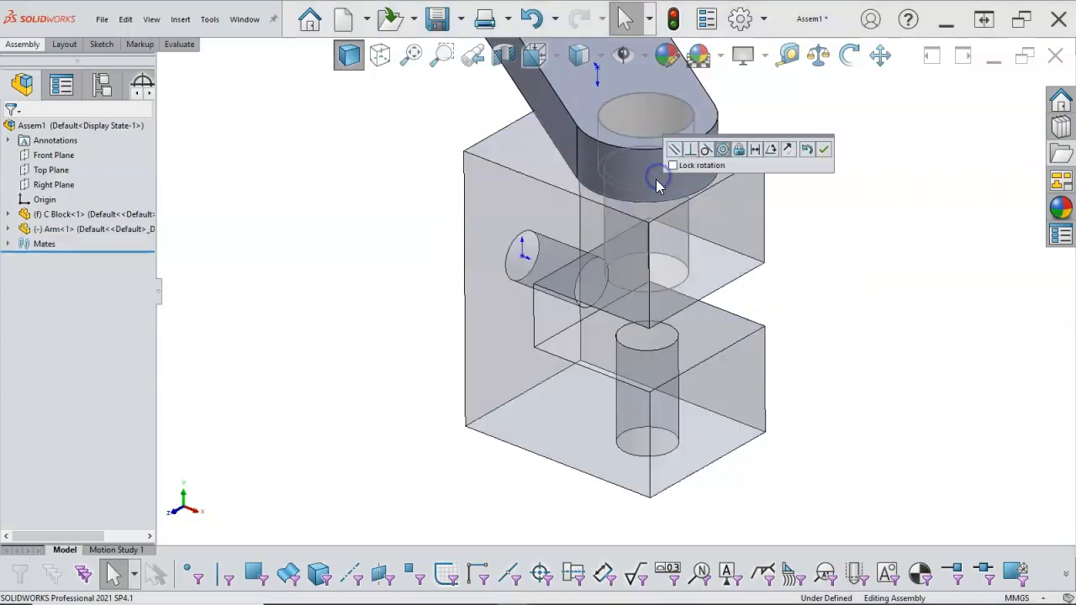
left_click(823, 150)
- Move the arm down into the C block's slot and swing its free end outward
left_click_drag(714, 121, 813, 289)
scroll(810, 289, "up", 2)
middle_click_drag(807, 270, 770, 238)
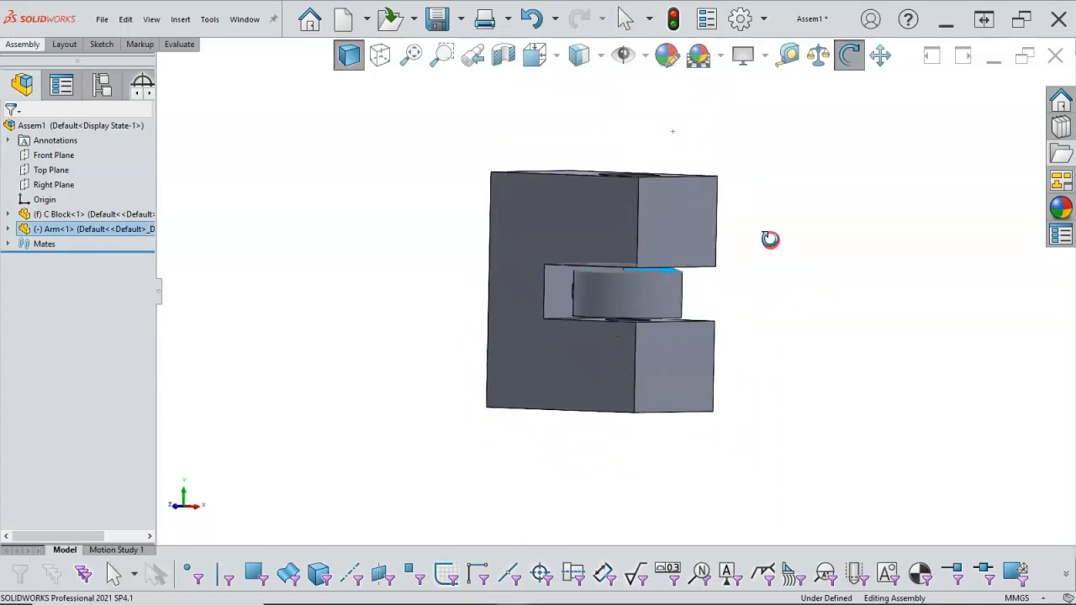
scroll(613, 323, "down", 3)
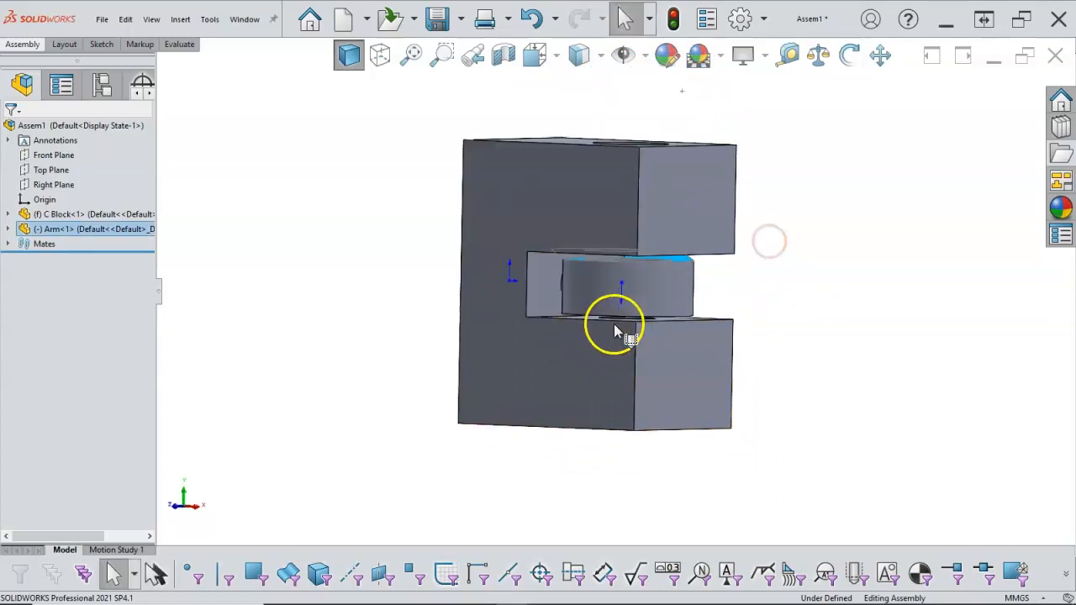
left_click(583, 258)
left_click(765, 263)
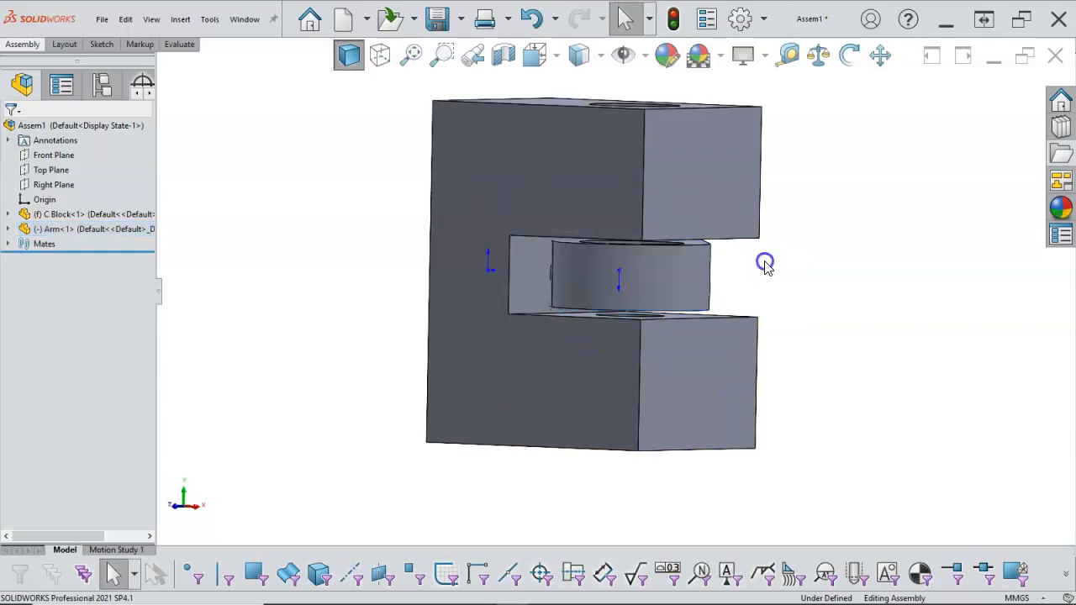
left_click_drag(701, 281, 608, 293)
- Add a 1 mm distance mate between the arm's top face and the upper face of the C block's slot
middle_click_drag(733, 257, 766, 233)
left_click(731, 270)
scroll(730, 240, "down", 2)
left_click(696, 238, "ctrl")
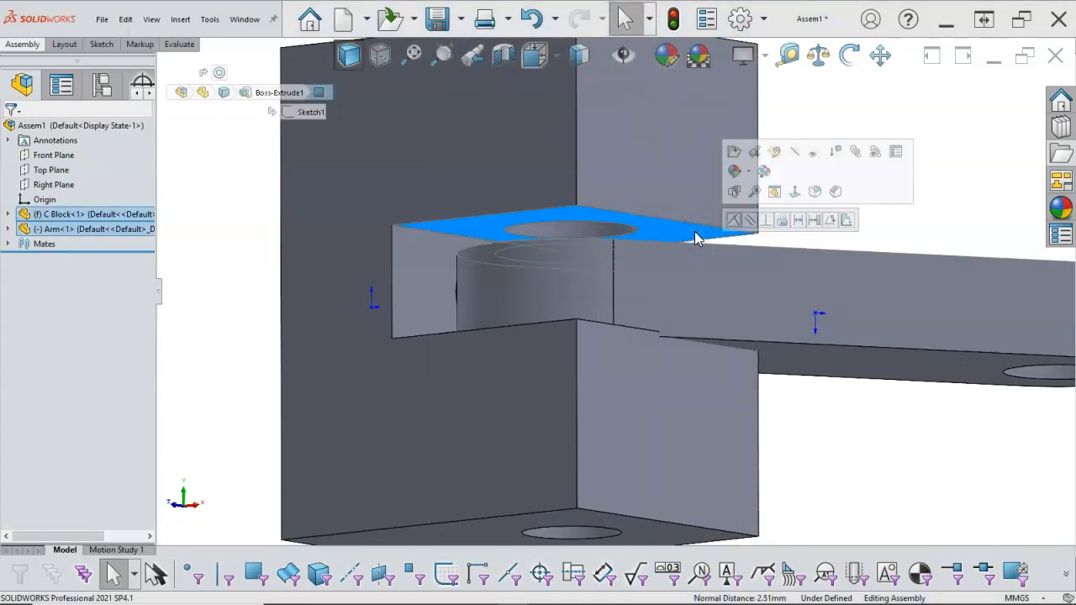
left_click(801, 220)
type("1")
key("Return")
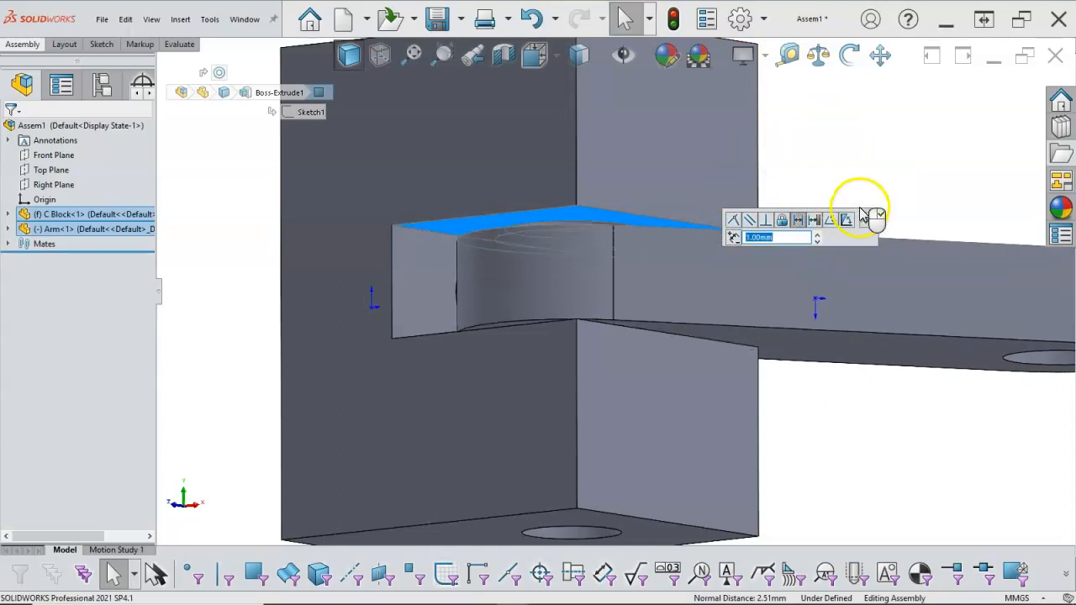
left_click(867, 221)
middle_click_drag(843, 196, 837, 225)
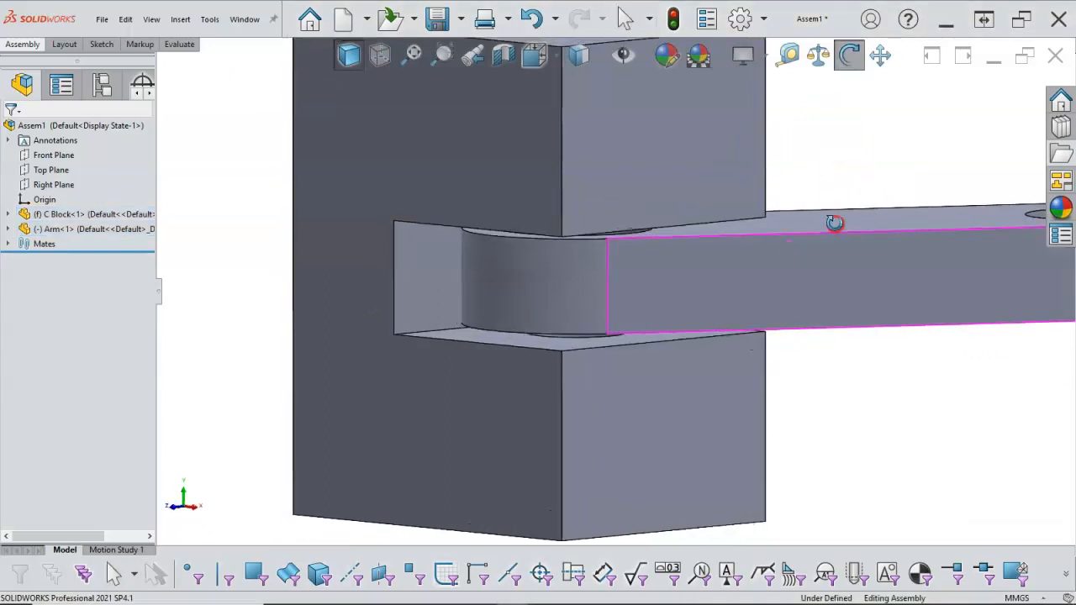
- Suppress the distance mate between the arm and the C block, and move the arm lower in the slot
left_click(9, 245)
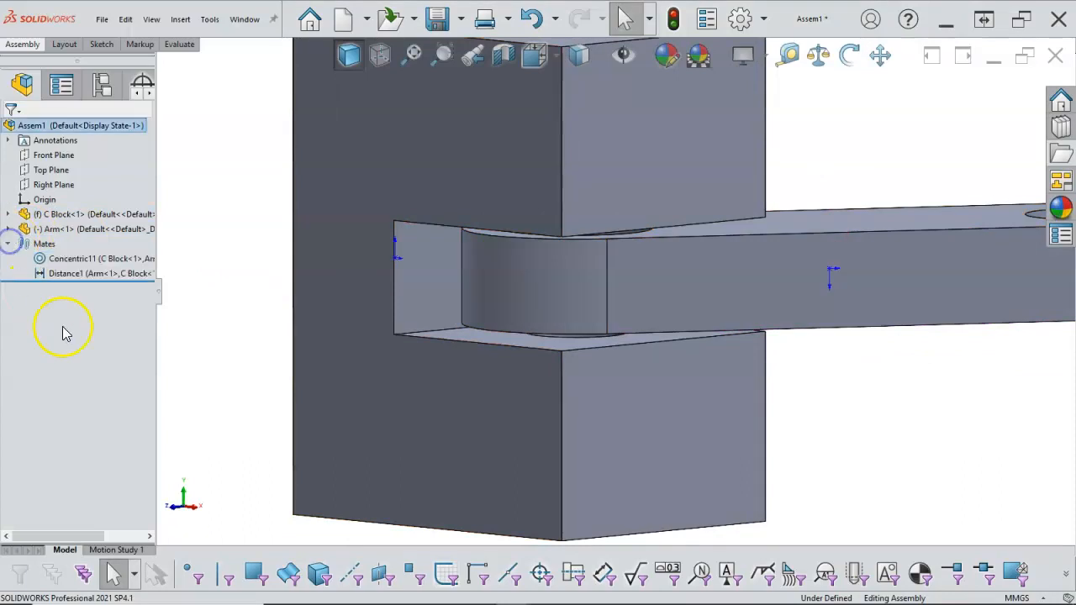
right_click(76, 276)
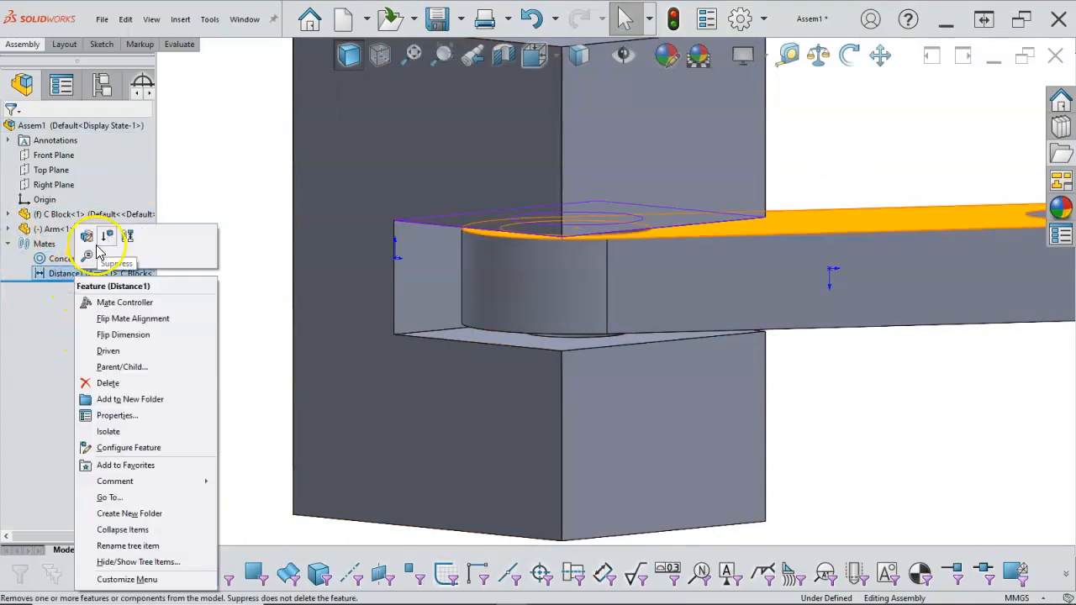
left_click(103, 240)
left_click_drag(684, 300, 816, 365)
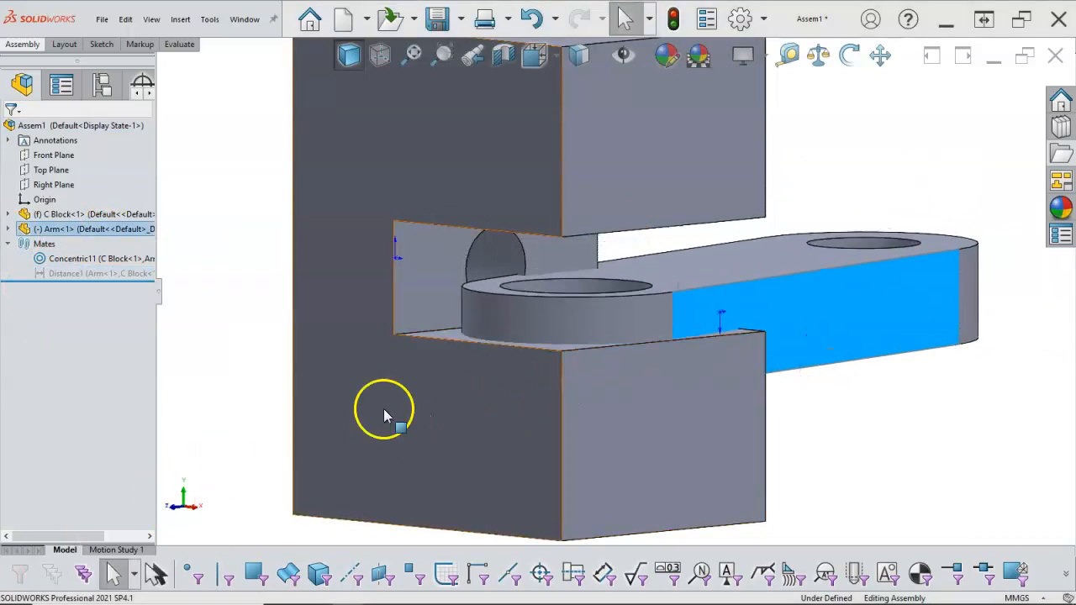
left_click(254, 290)
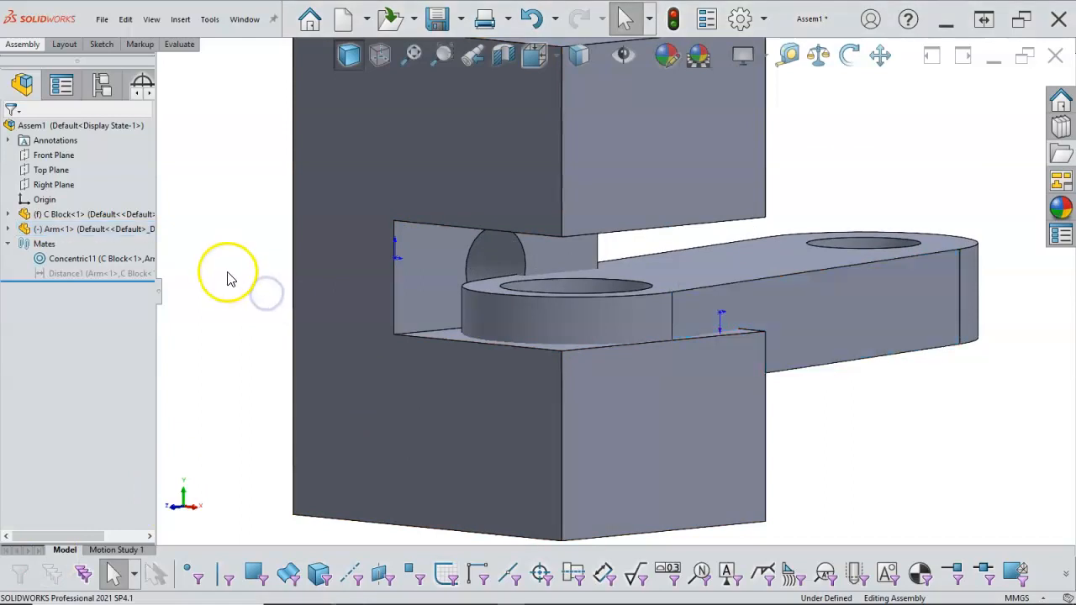
- Start a centered Width mate with the lower and upper faces of the C block's slot as the width references
left_click_drag(157, 315, 209, 316)
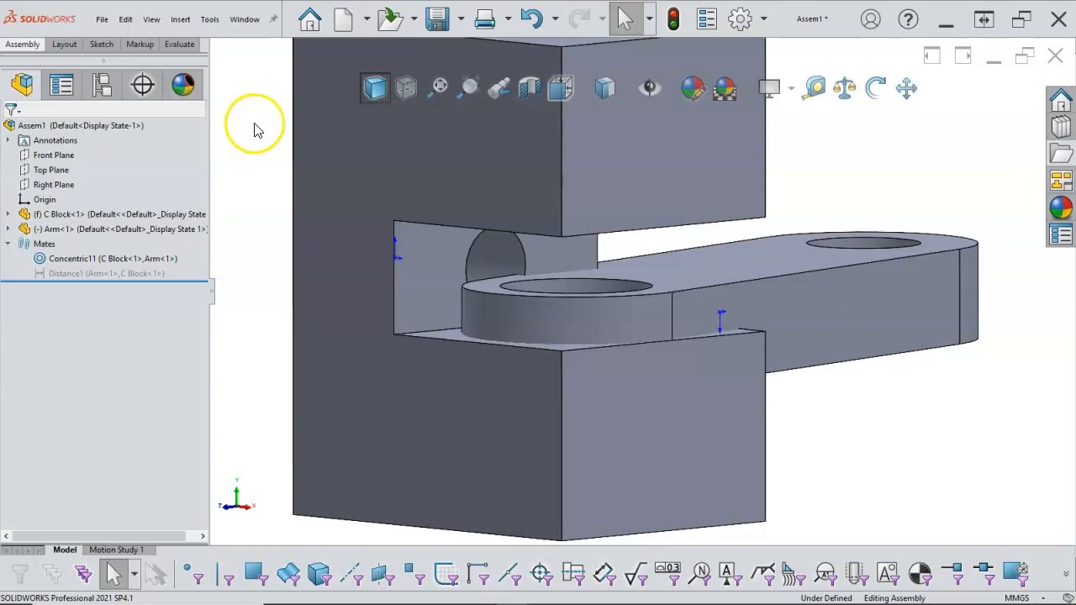
left_click(23, 44)
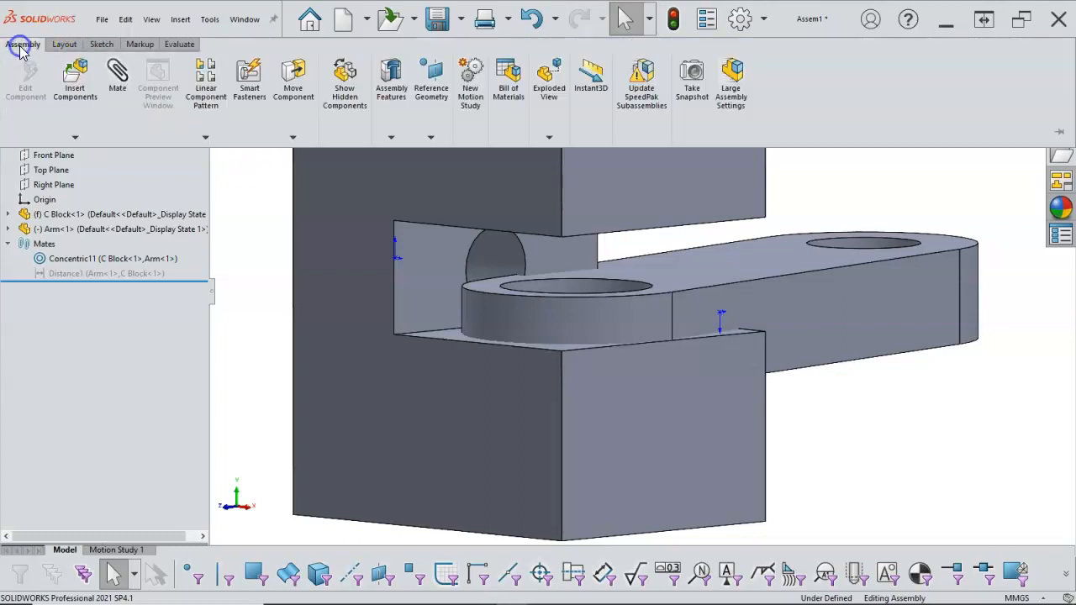
left_click(117, 76)
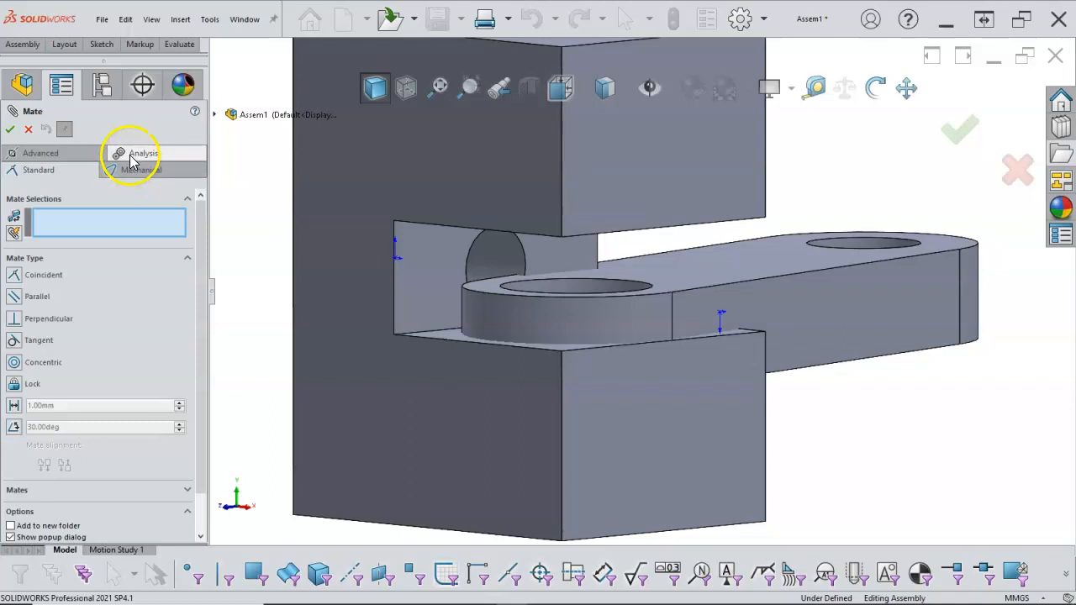
left_click(74, 156)
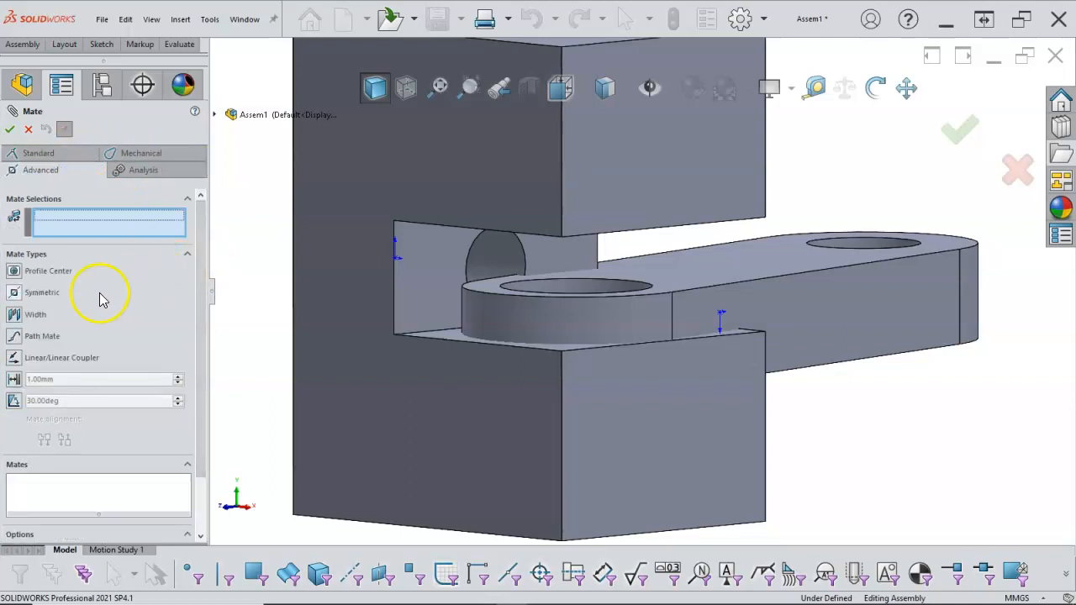
left_click(18, 316)
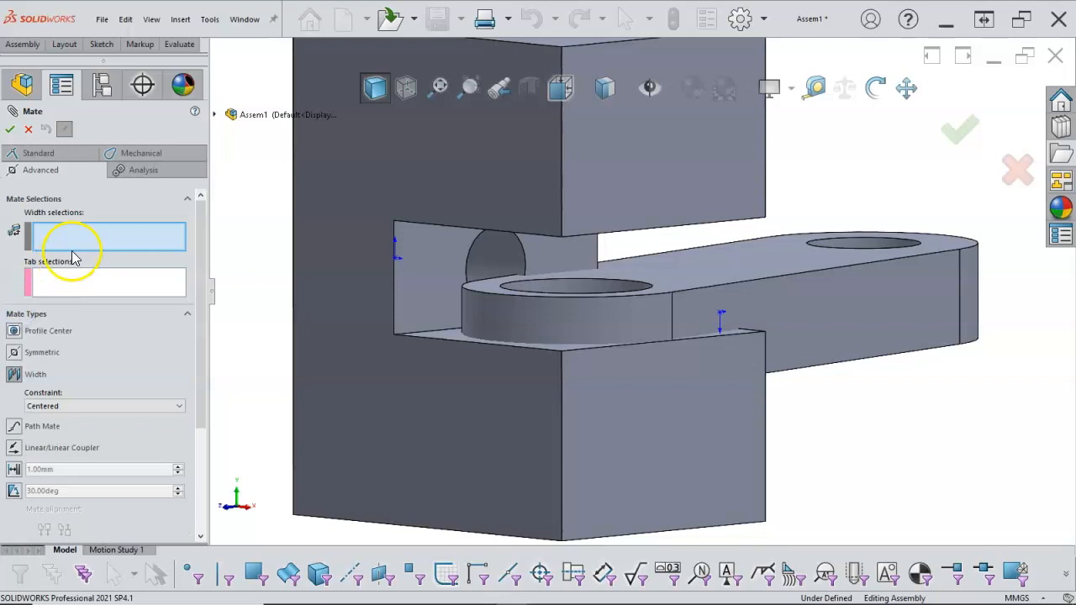
left_click(450, 338)
middle_click_drag(761, 403, 708, 247)
left_click(708, 247)
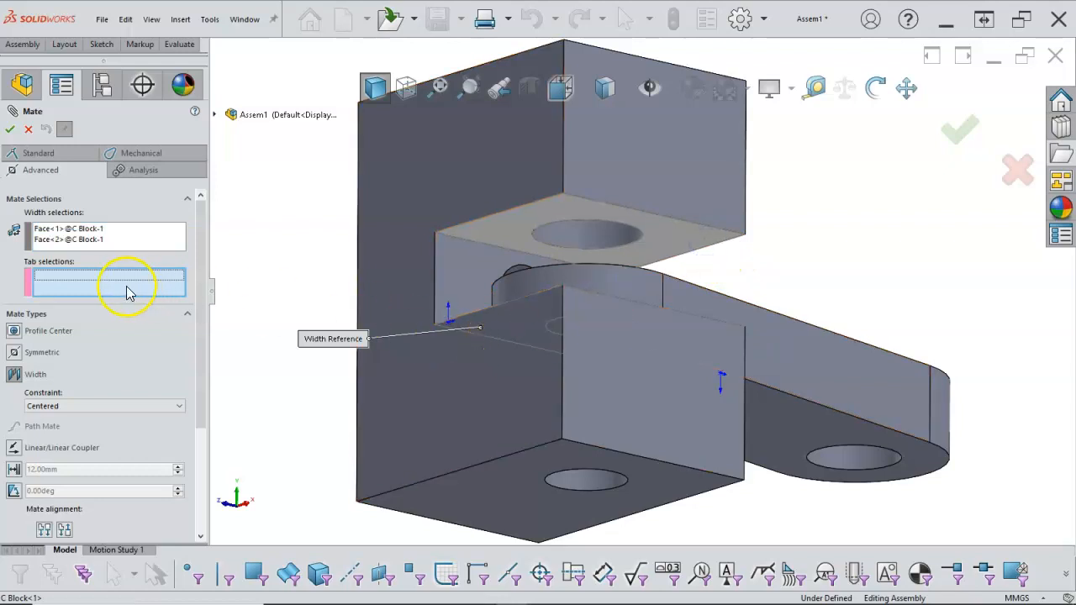
- Use the arm's bottom and top faces as the tab references and accept the Width mate
left_click(795, 423)
middle_click_drag(829, 305, 793, 295)
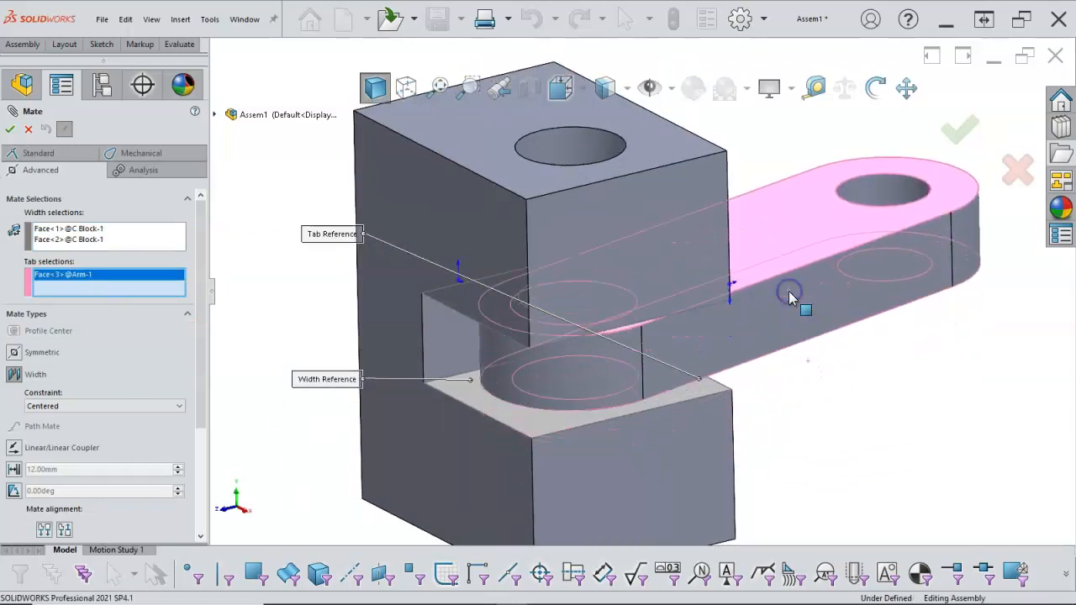
left_click(788, 291)
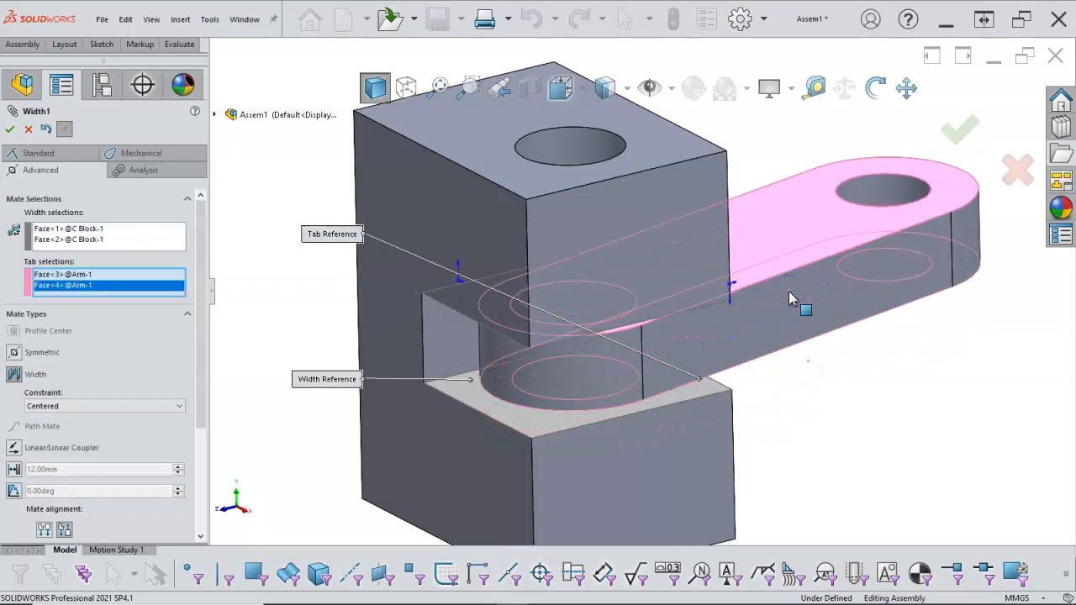
left_click(9, 128)
middle_click_drag(623, 342, 728, 304)
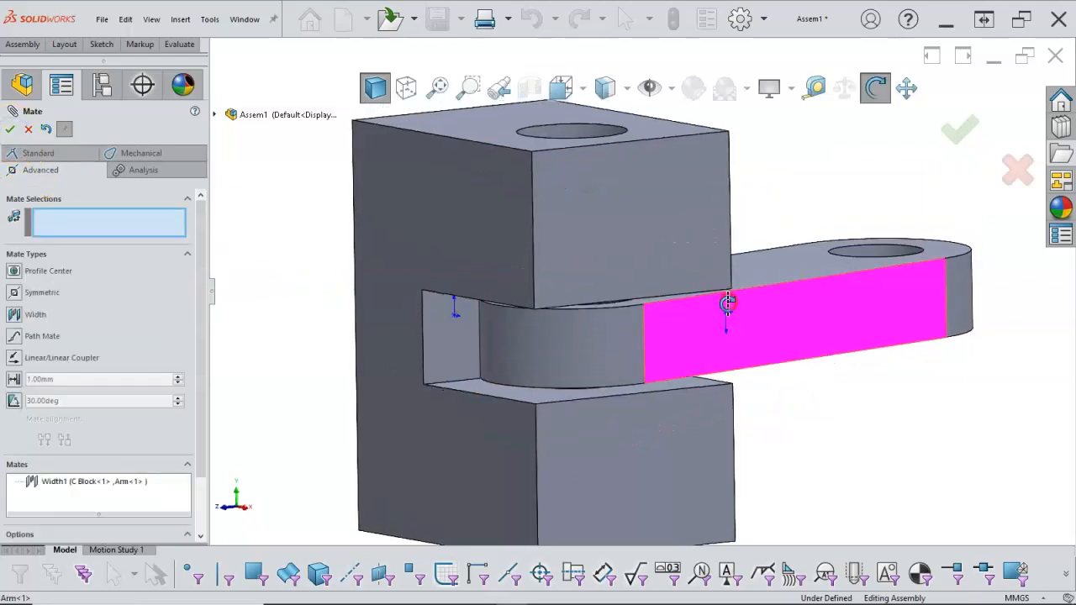
scroll(728, 304, "up", 3)
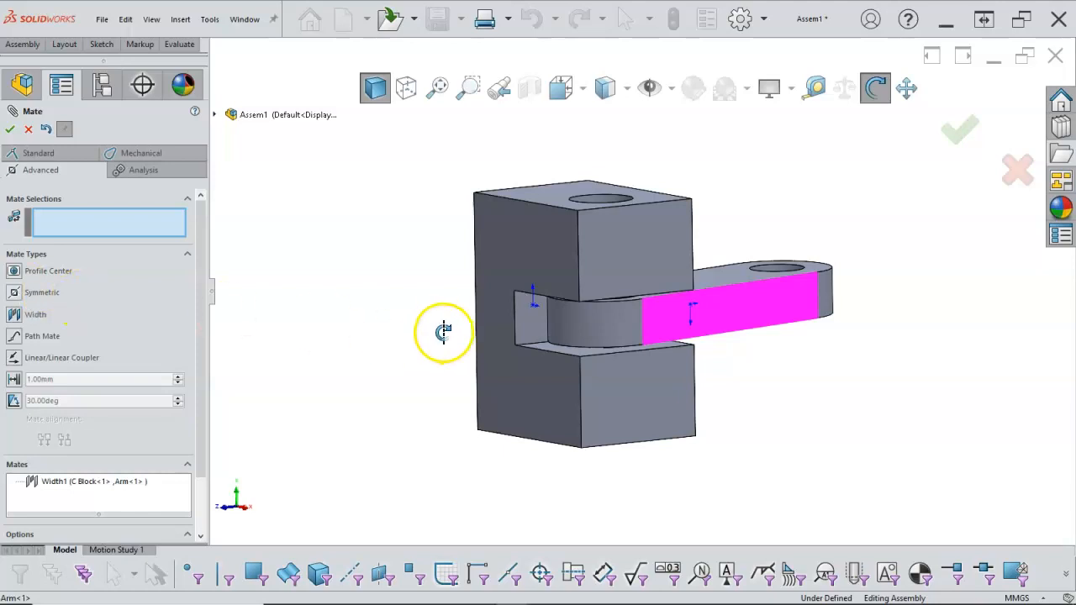
left_click(11, 131)
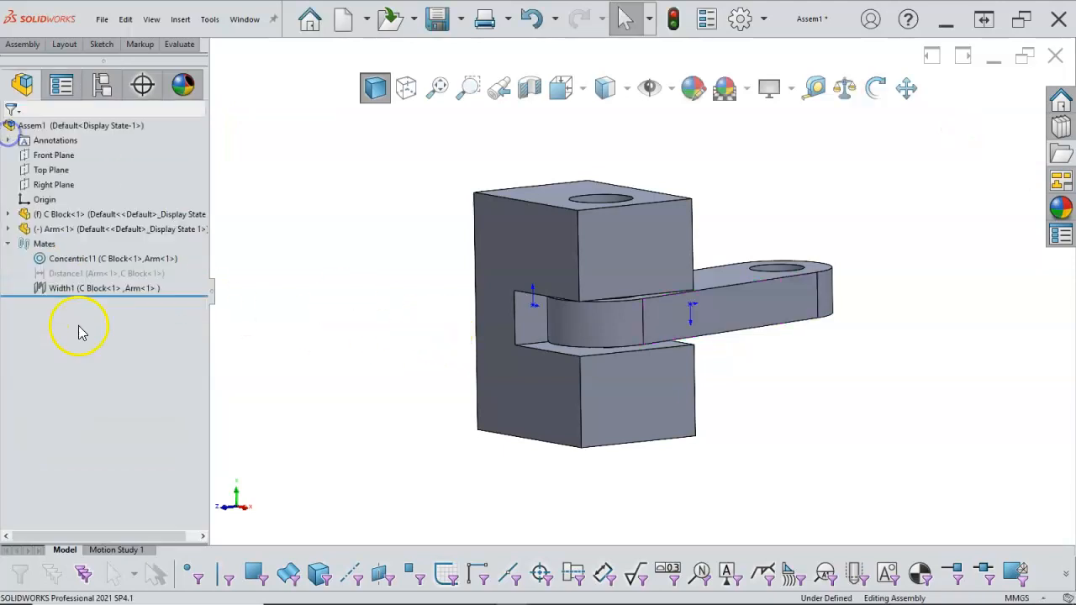
- Suppress the width mate and start a Symmetric mate with the assembly's Top Plane as the symmetry plane
right_click(74, 287)
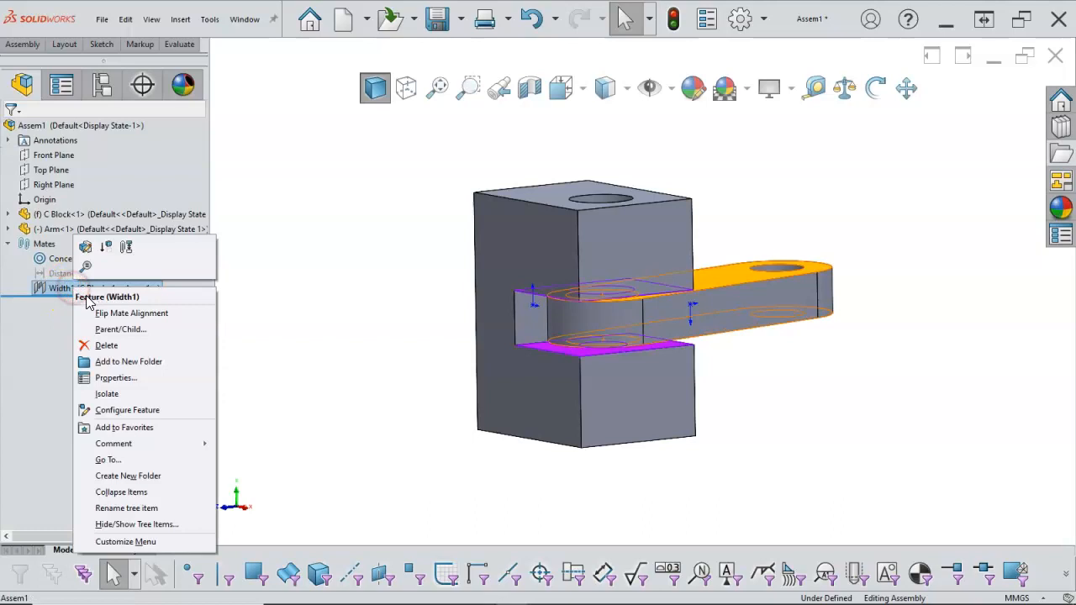
left_click(105, 246)
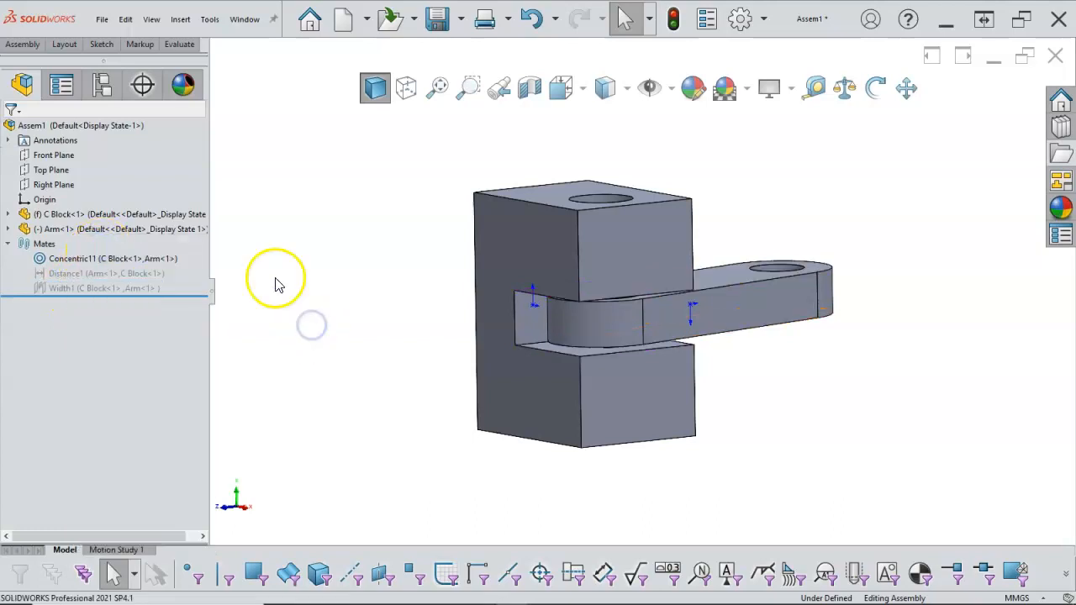
left_click(23, 44)
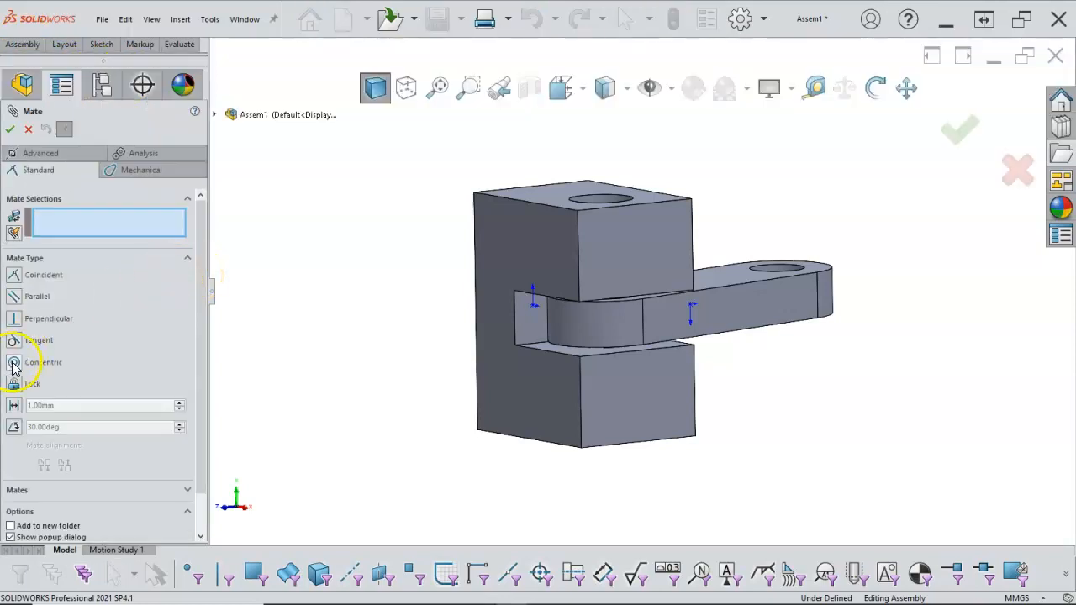
left_click(68, 151)
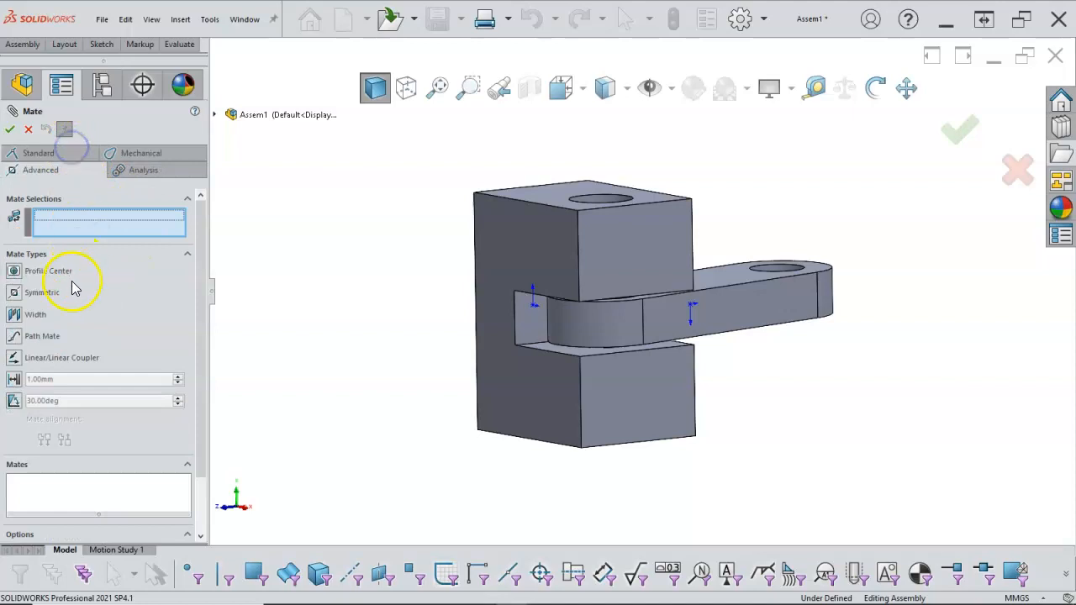
left_click(42, 301)
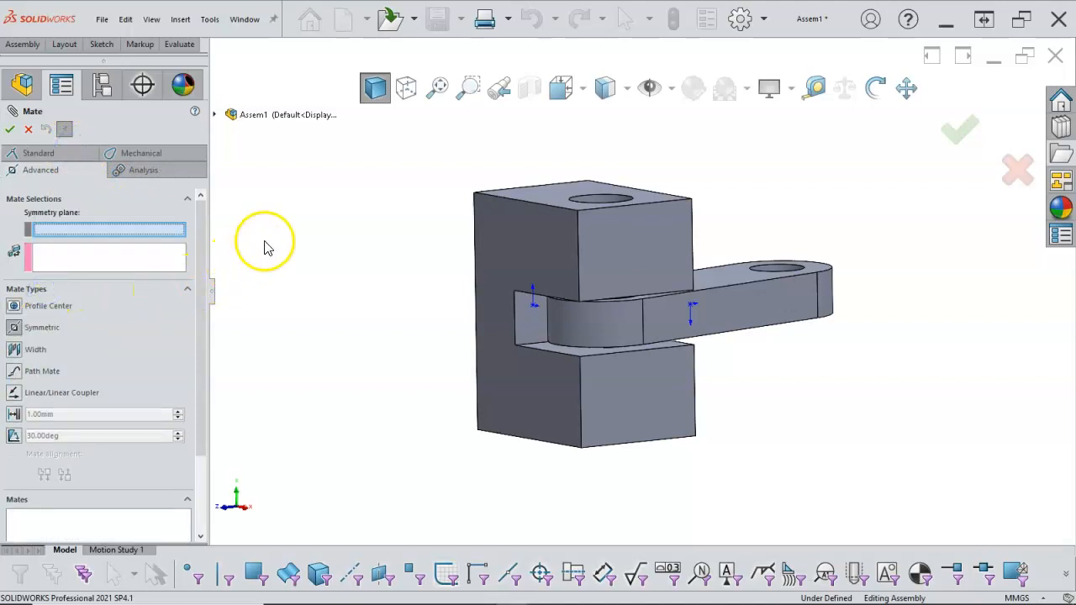
left_click(215, 116)
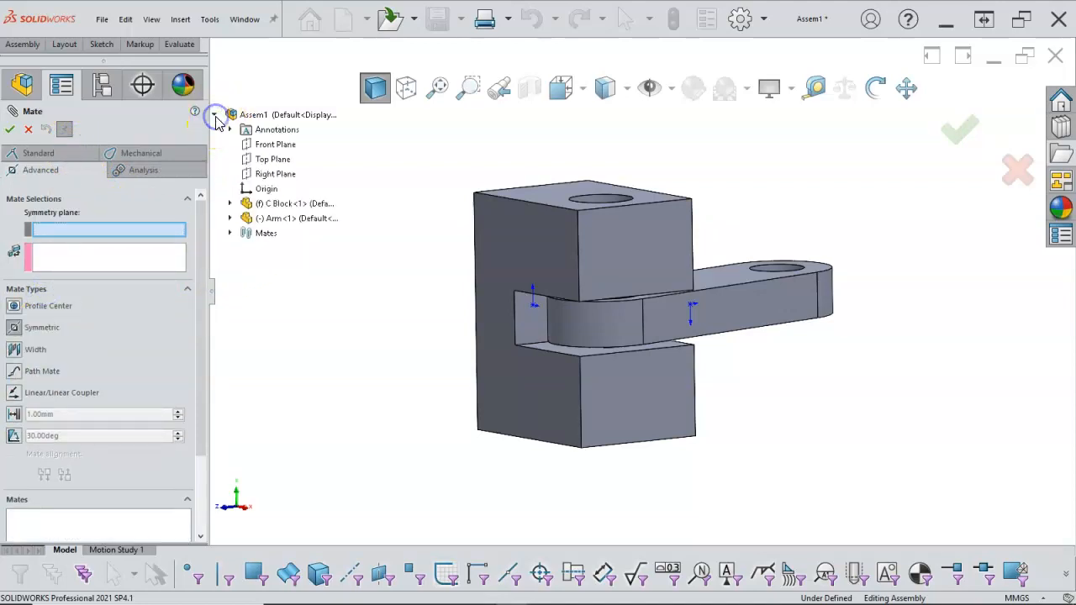
left_click(276, 160)
left_click(153, 252)
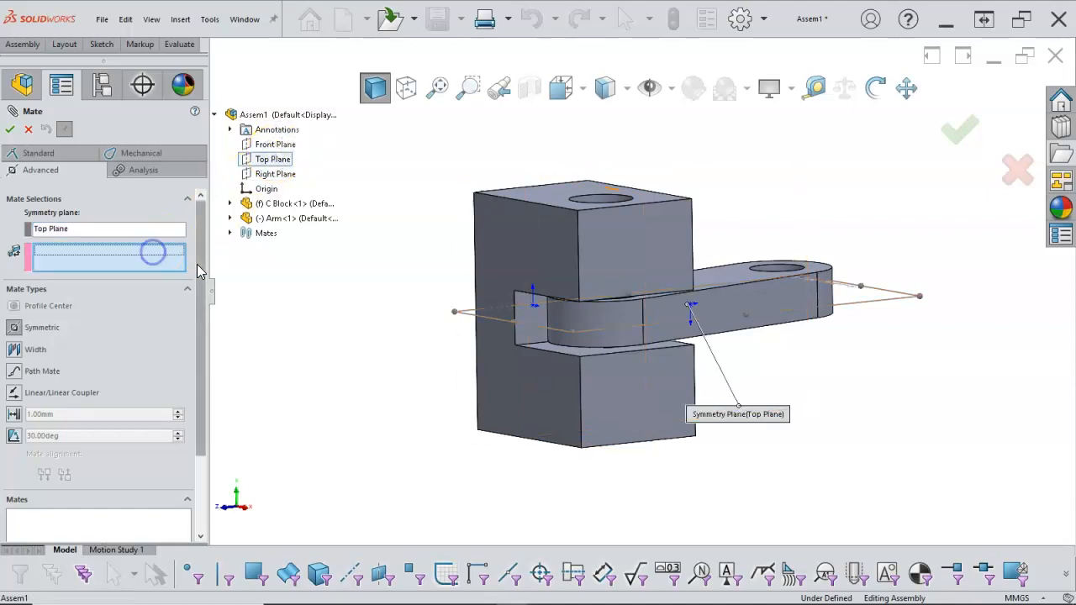
- Make the arm's top and bottom faces symmetric about the assembly's Top Plane and accept the mate
left_click(739, 276)
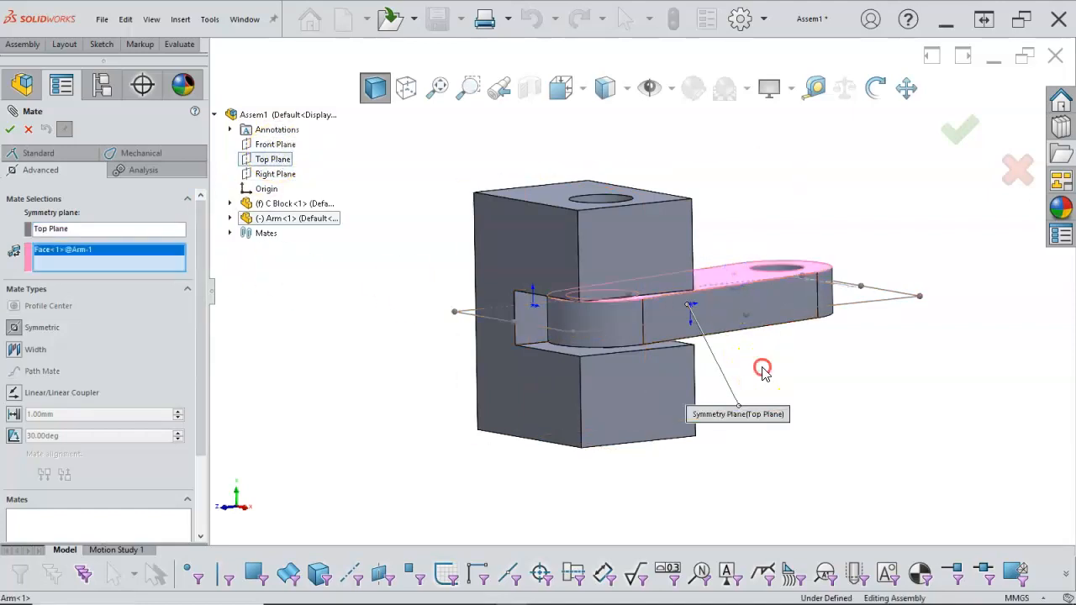
scroll(762, 368, "down", 3)
middle_click_drag(735, 378, 739, 320)
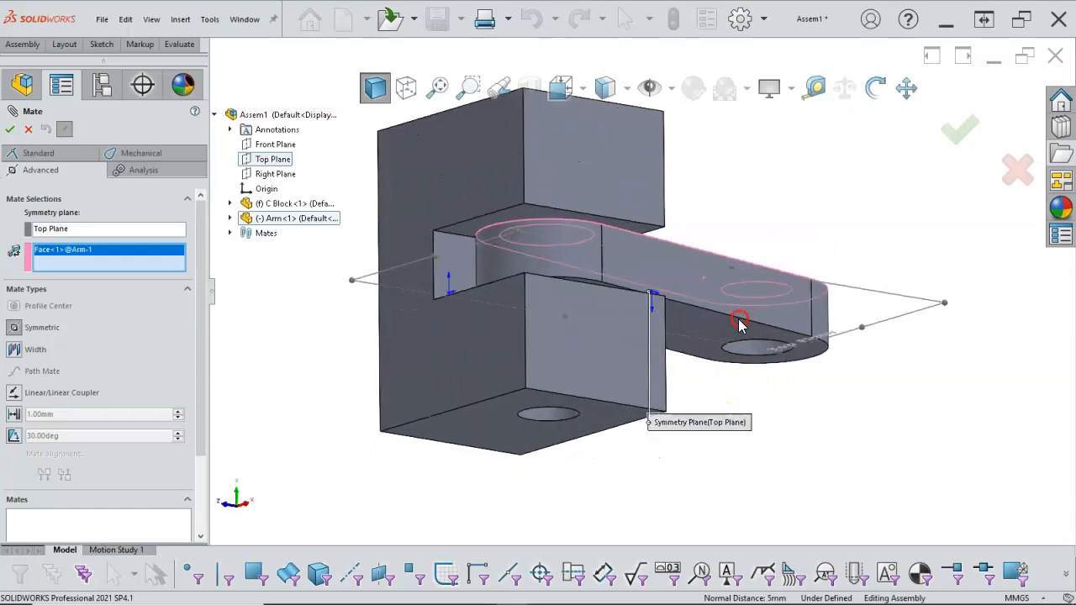
left_click(693, 324)
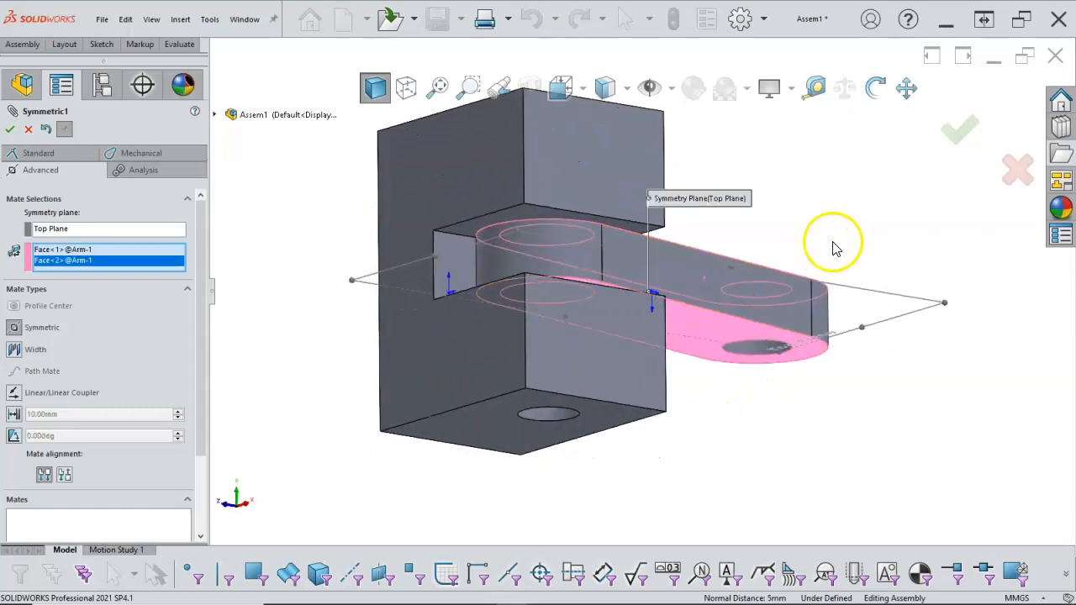
left_click(959, 129)
scroll(833, 227, "up", 3)
middle_click_drag(833, 228, 810, 291)
left_click(10, 130)
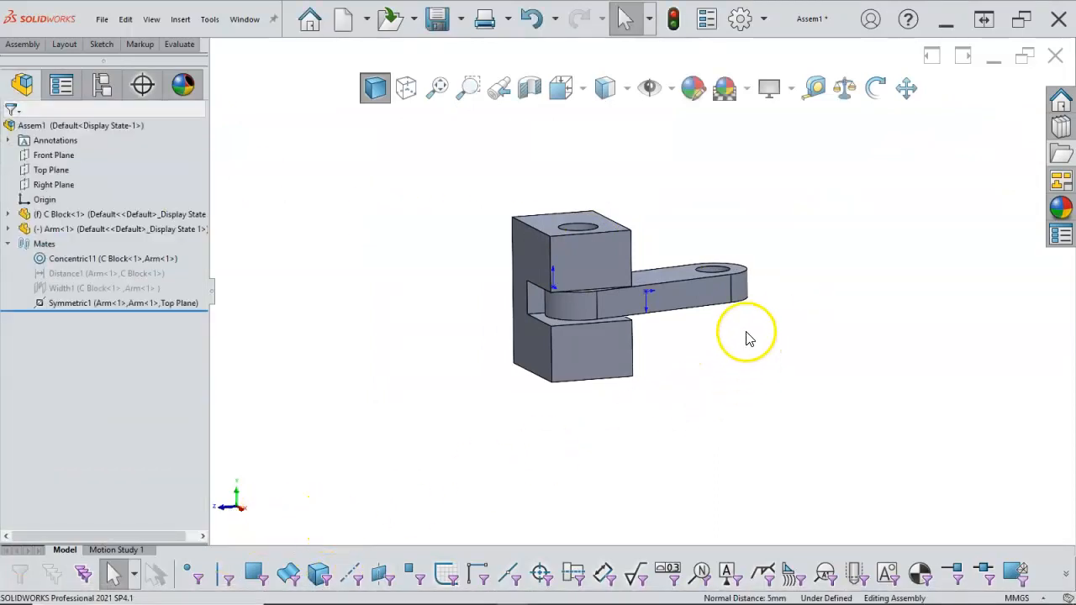
- Swing the arm's free end toward the front of the block and suppress the symmetric mate
left_click_drag(701, 305, 673, 351)
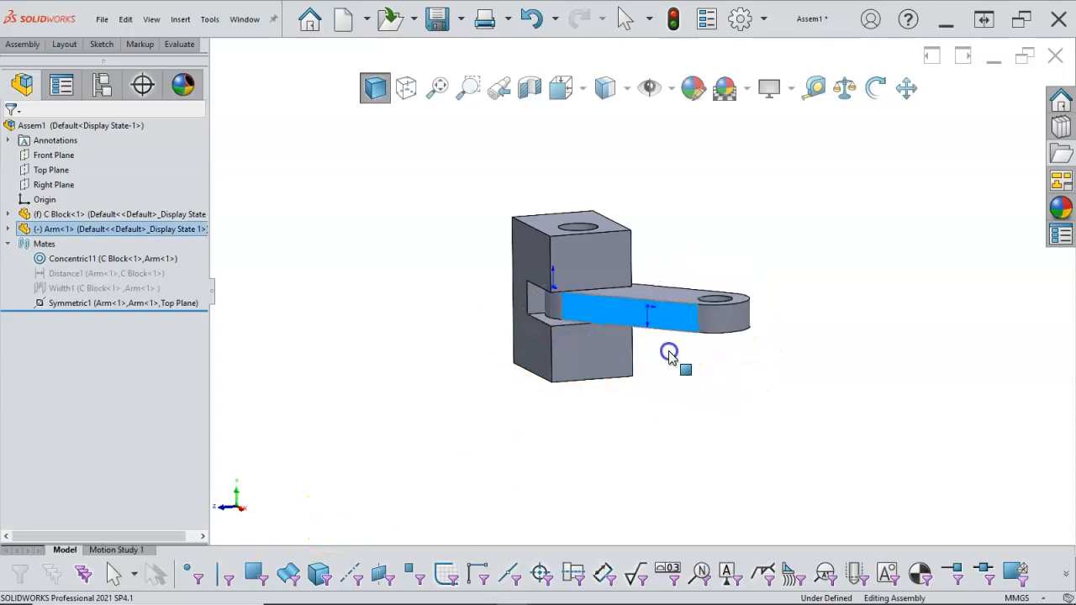
left_click(469, 336)
middle_click_drag(468, 339, 468, 340)
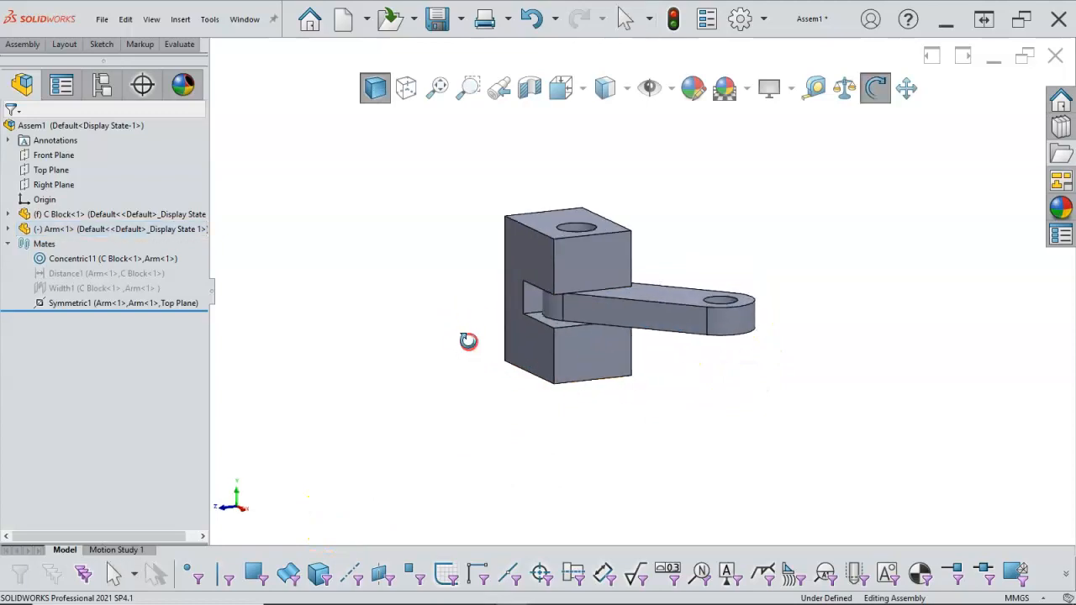
right_click(113, 303)
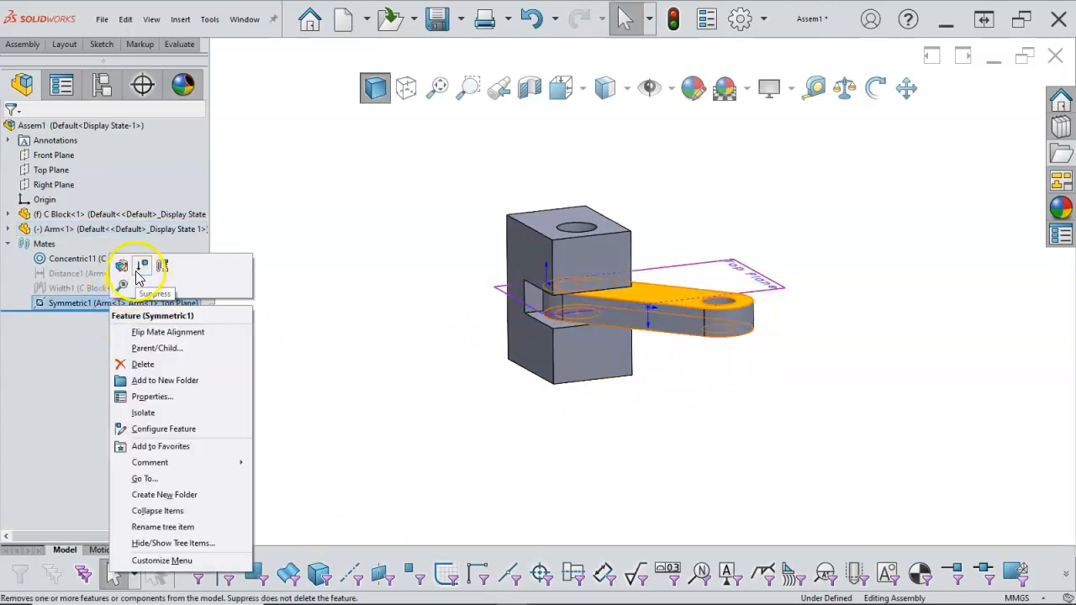
left_click(139, 269)
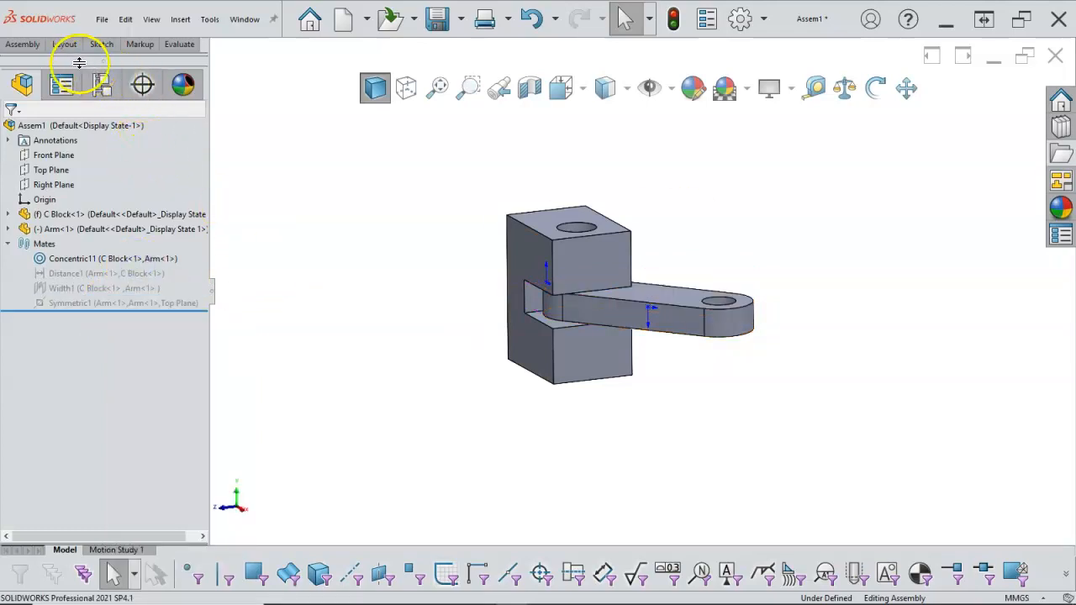
- Add a coincident mate between the assembly's Top Plane and the arm's Top Plane
left_click(25, 45)
left_click(119, 76)
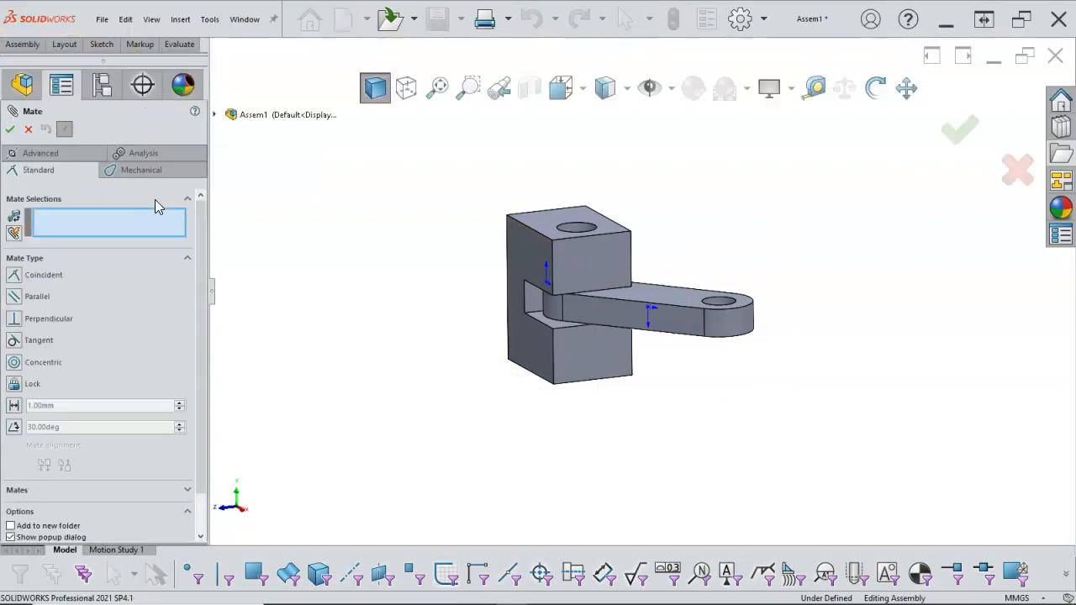
left_click(13, 279)
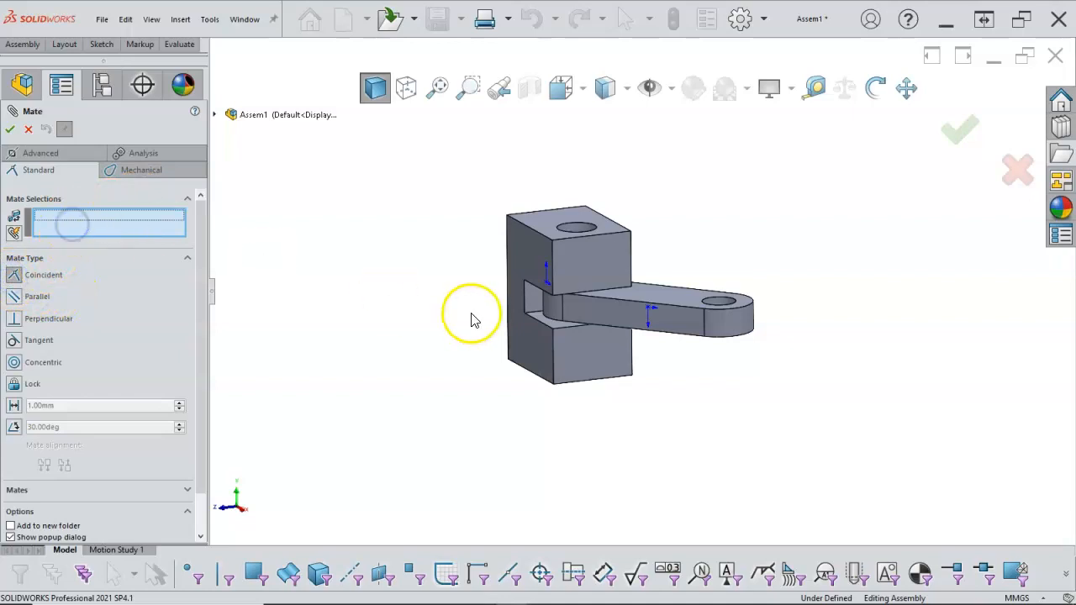
left_click(215, 115)
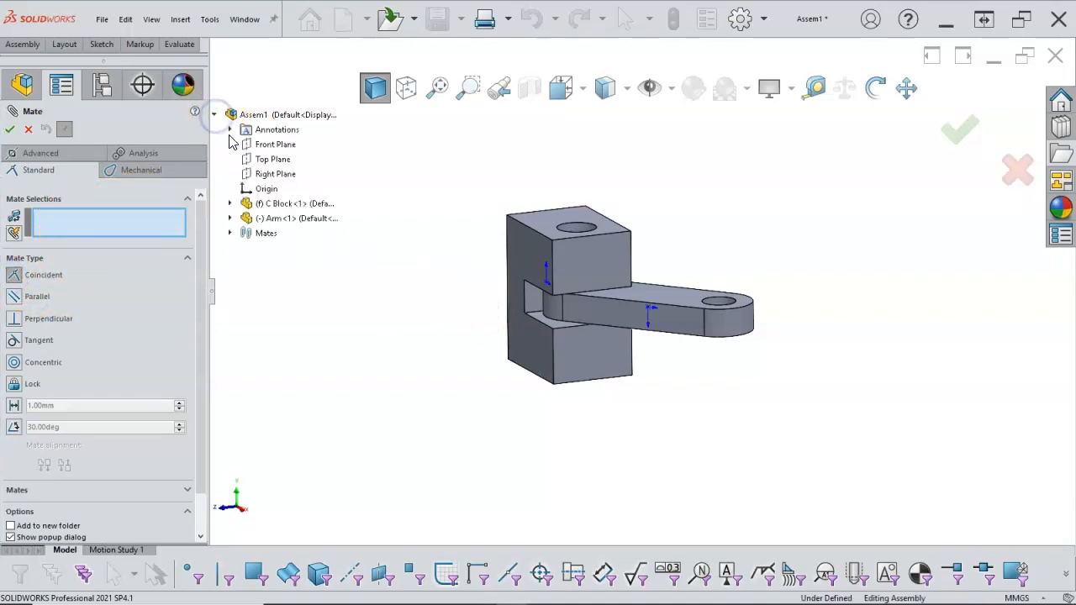
left_click(266, 161)
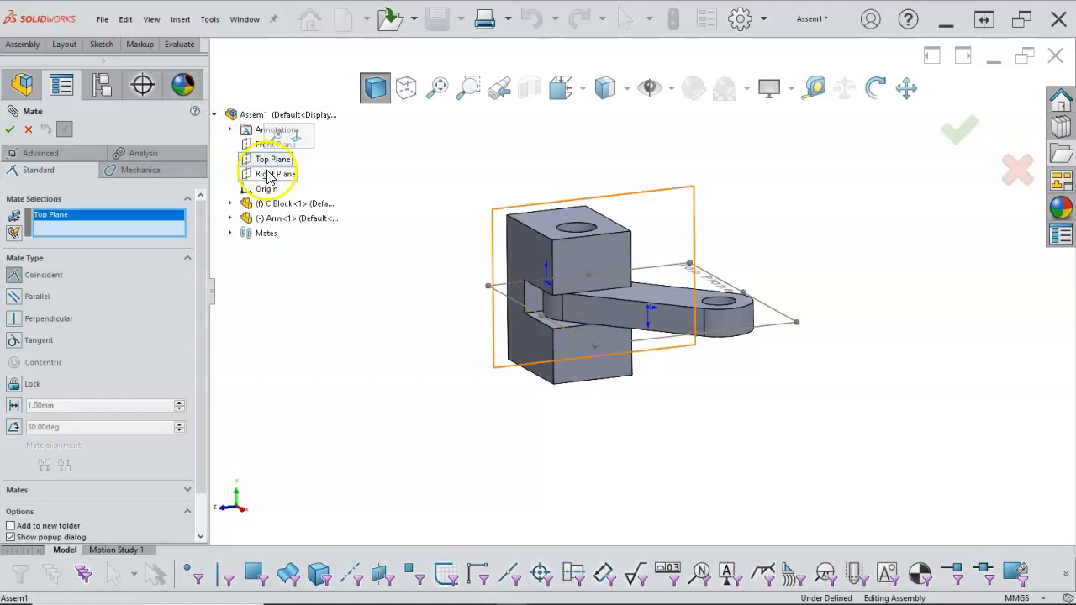
left_click(230, 218)
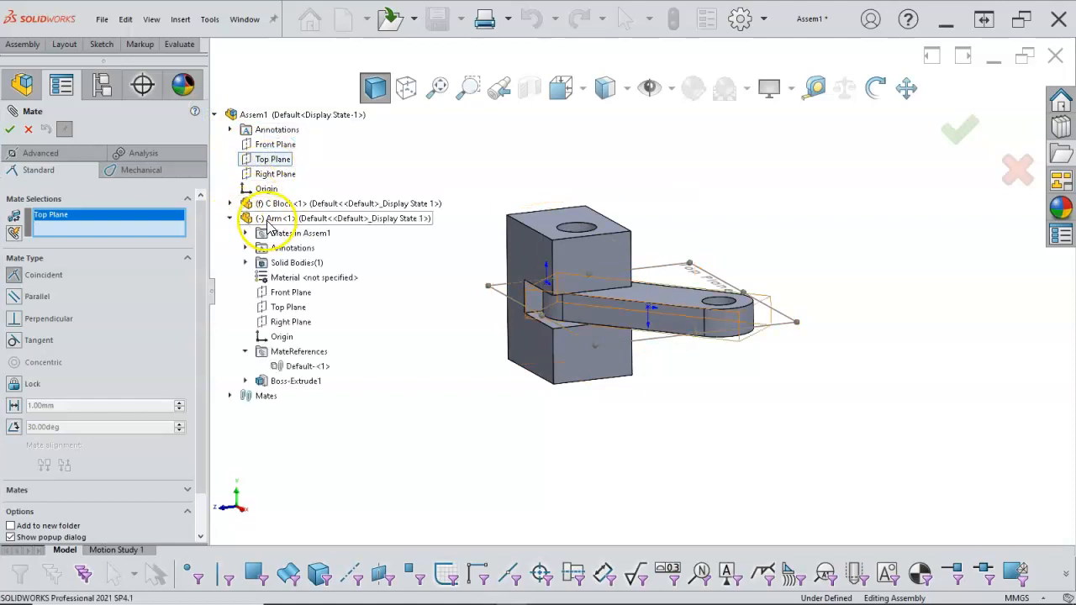
left_click(285, 316)
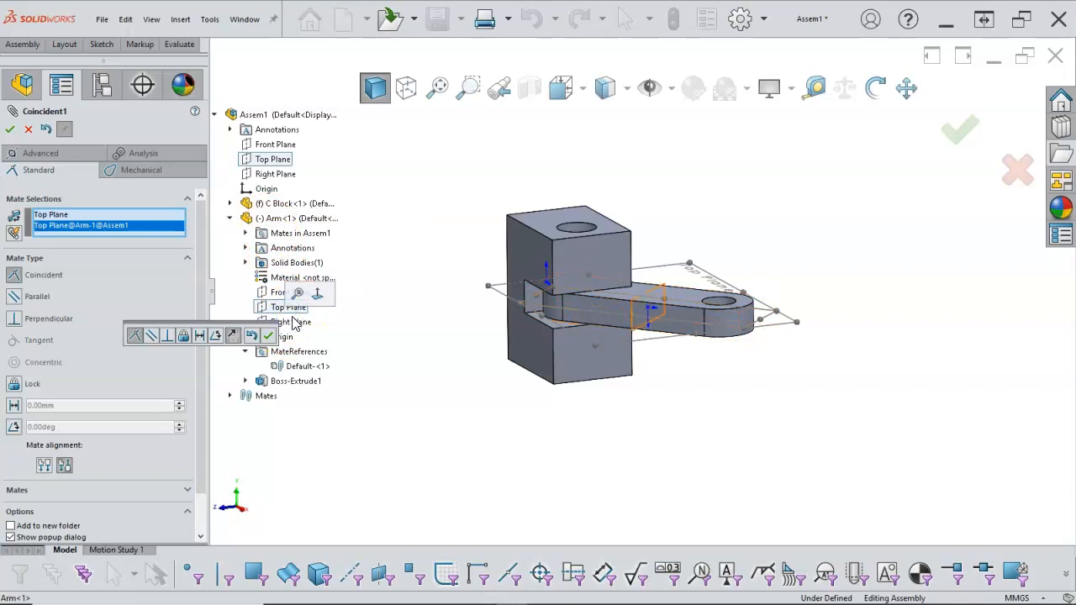
left_click(268, 335)
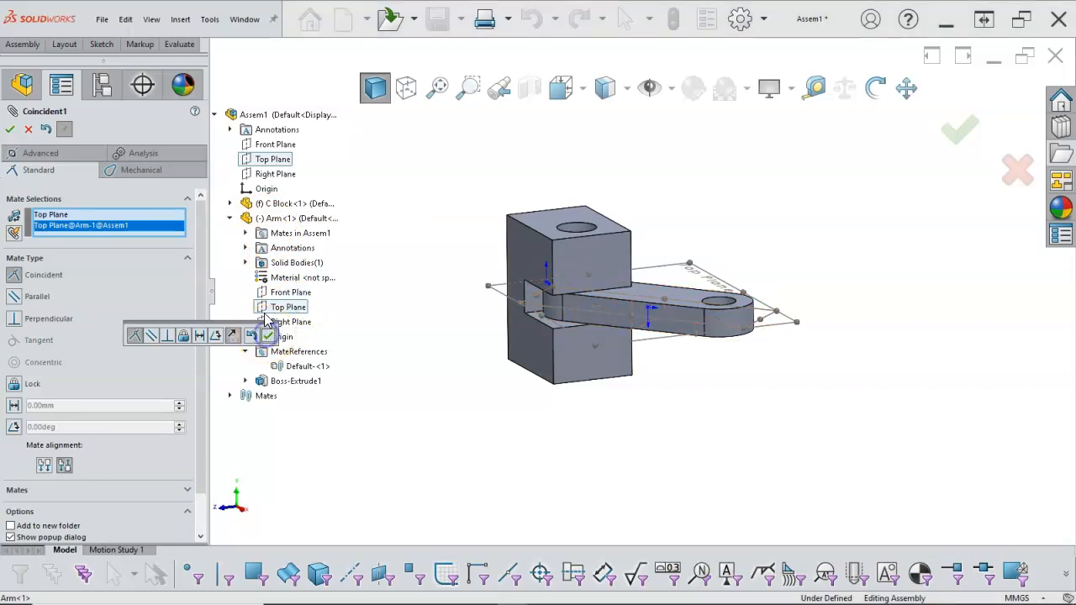
left_click(11, 129)
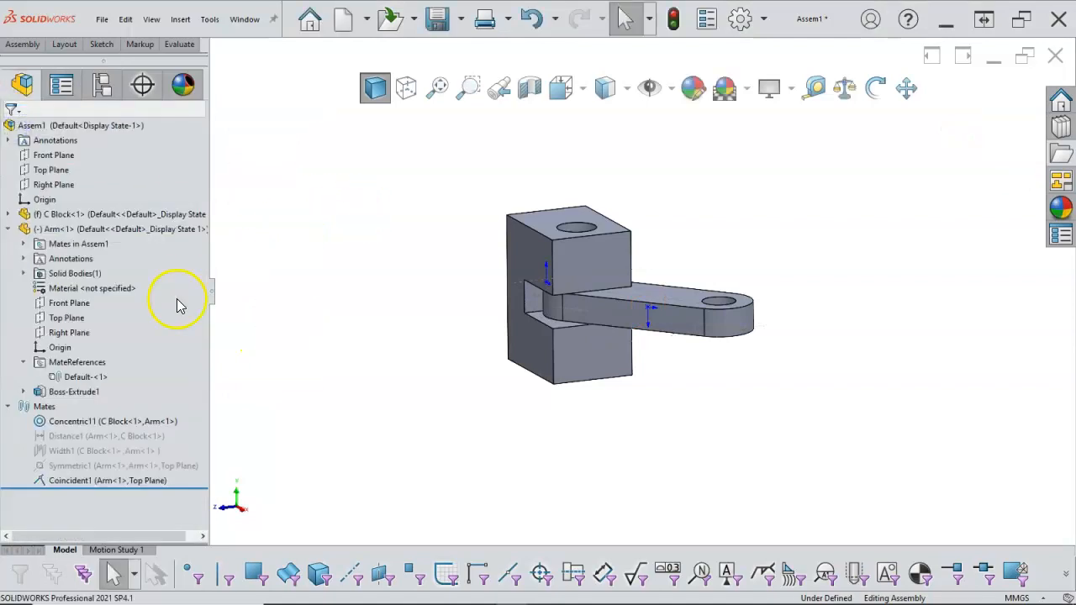
mouse_move(328, 332)
middle_mouse_down()
mouse_move(329, 308)
mouse_move(348, 302)
mouse_move(345, 339)
middle_mouse_up()
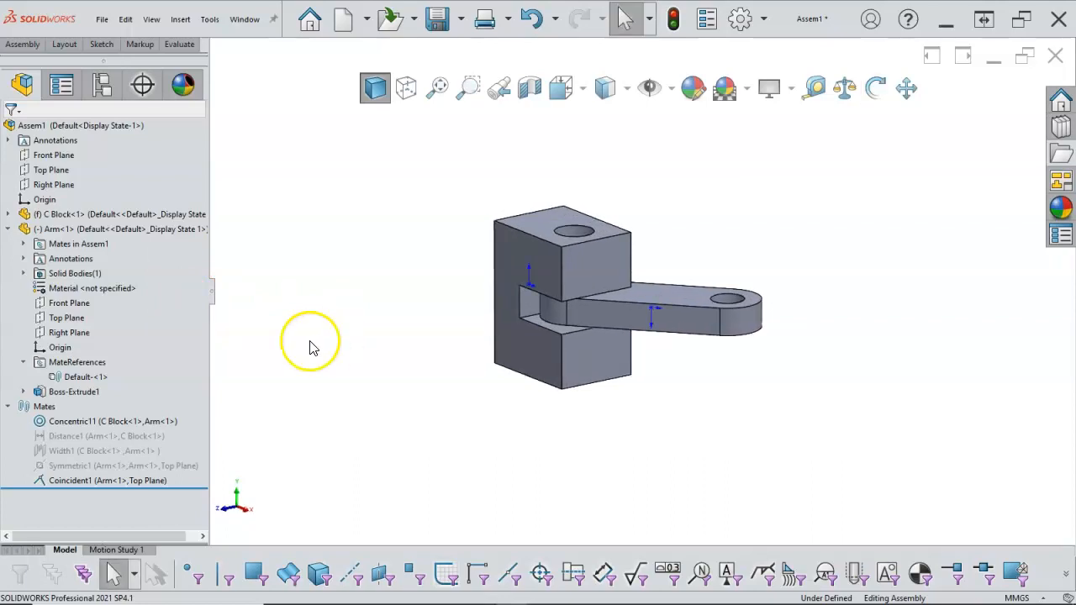
- Collapse the Mates folder and hide the origins in the graphics area
left_click(9, 407)
middle_click_drag(372, 361, 373, 378)
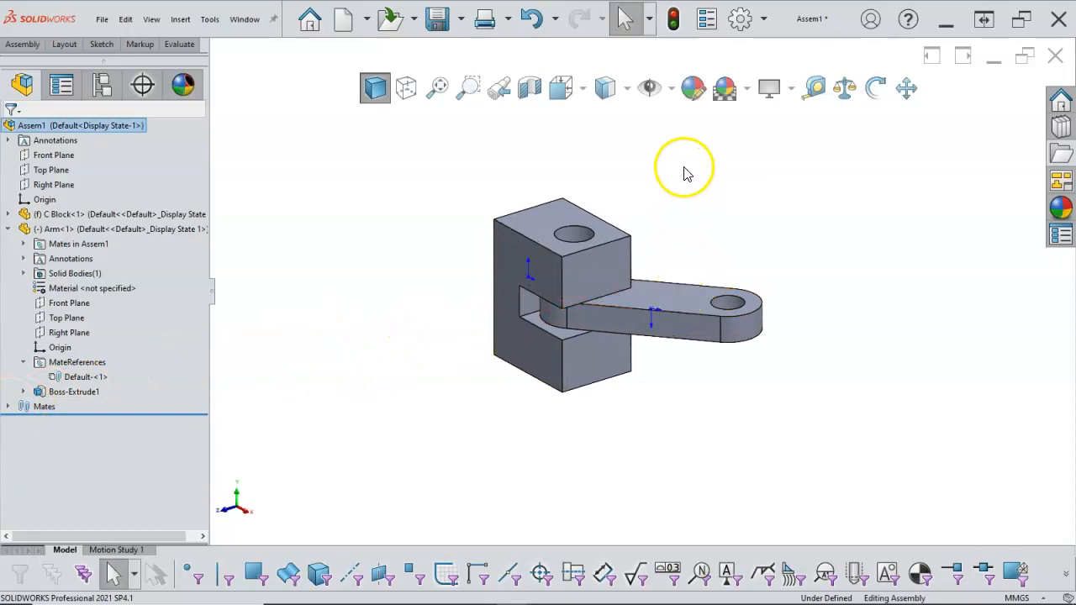
left_click(675, 95)
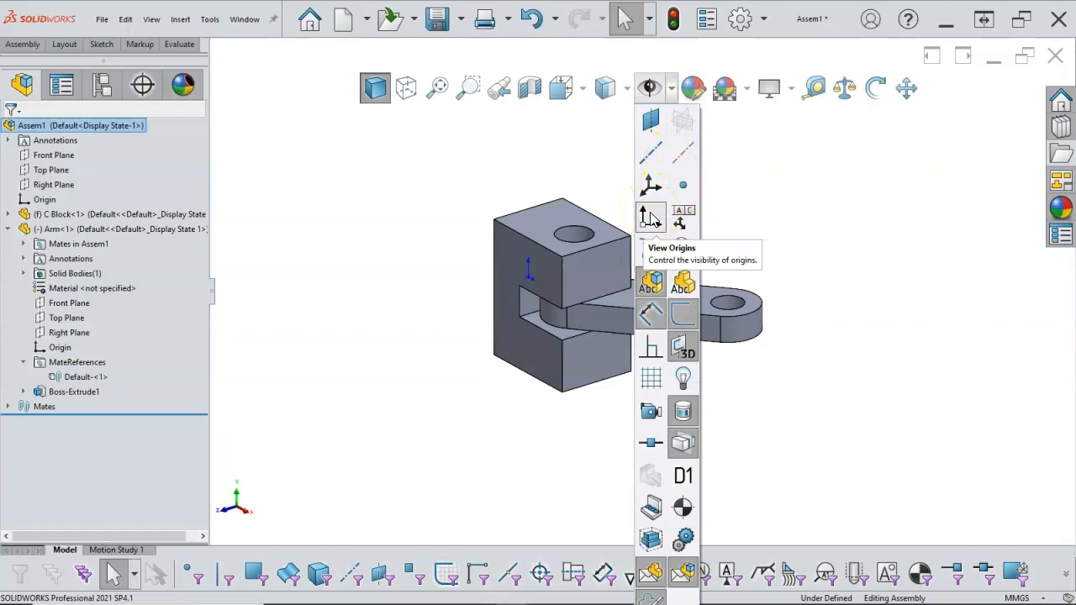
left_click(651, 218)
left_click(844, 255)
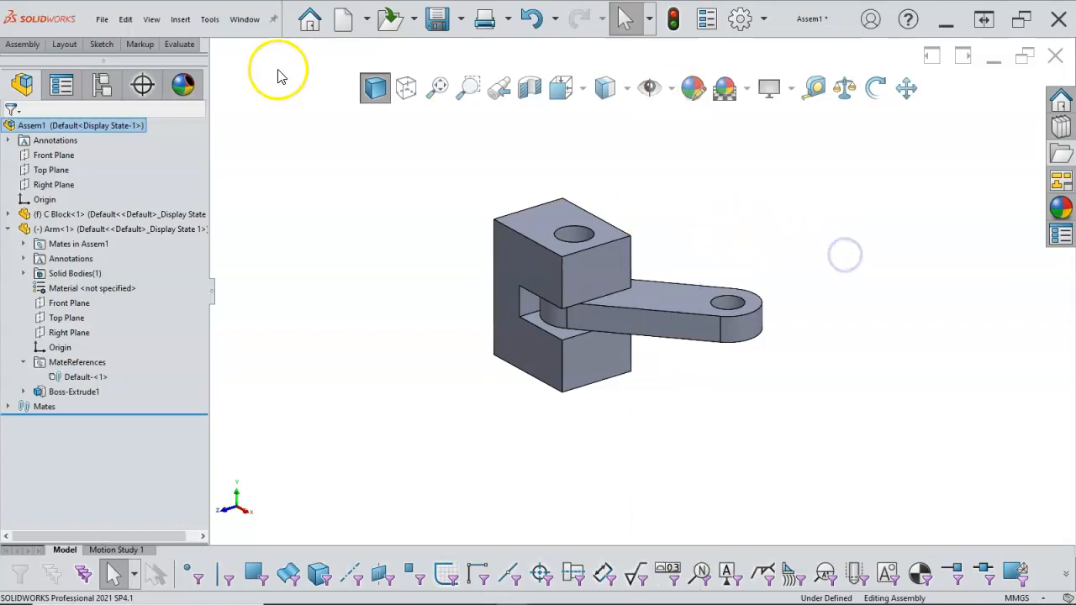
- Insert the Pivot Pin from the open documents and place it beside the C Block
left_click(180, 19)
left_click(180, 19)
left_click(180, 18)
mouse_move(236, 48)
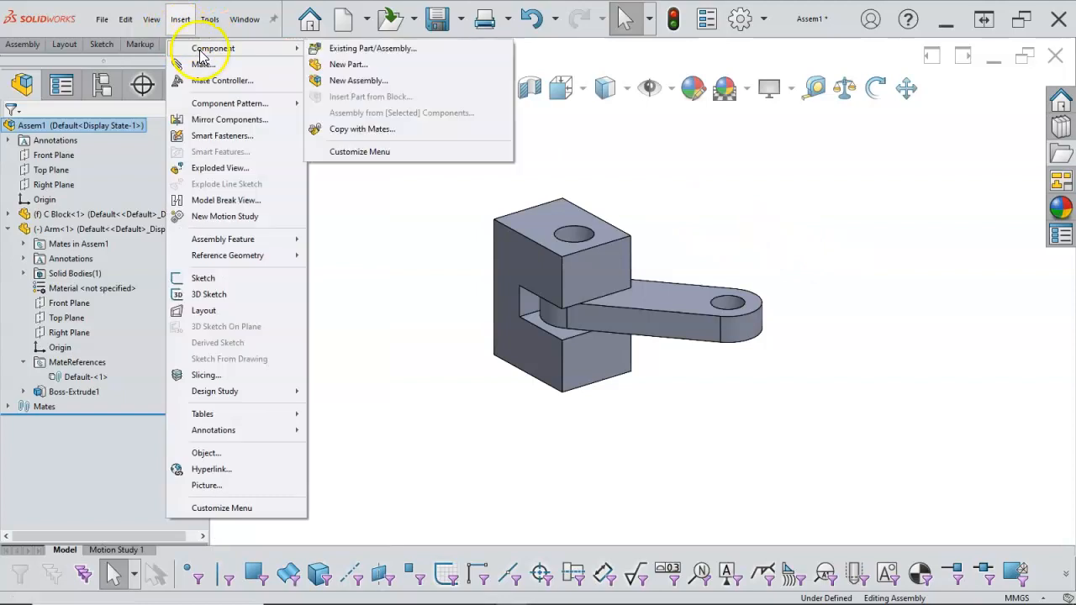
left_click(343, 51)
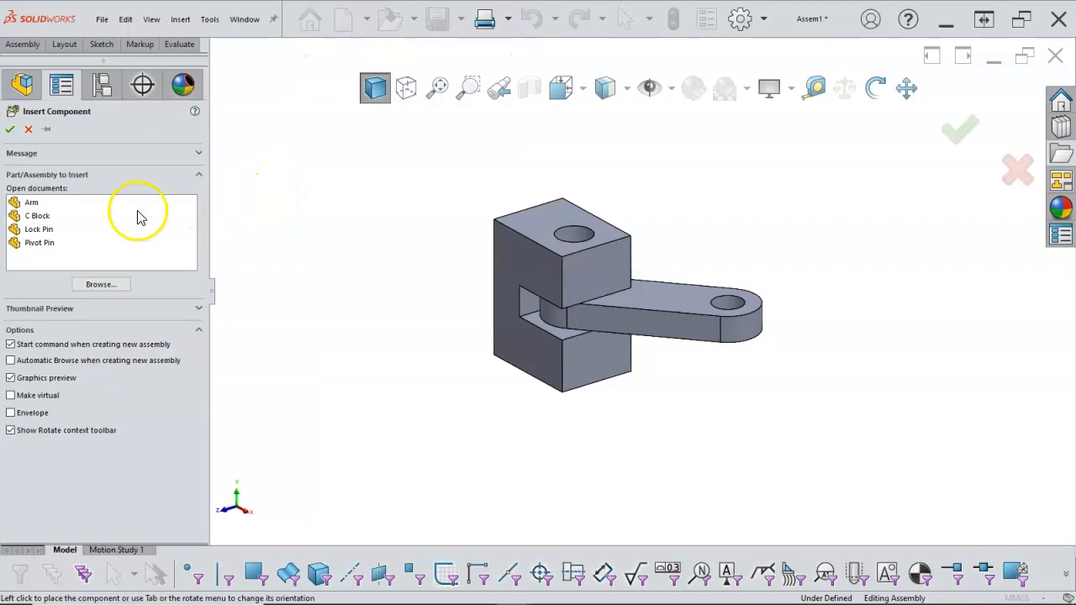
left_click(42, 242)
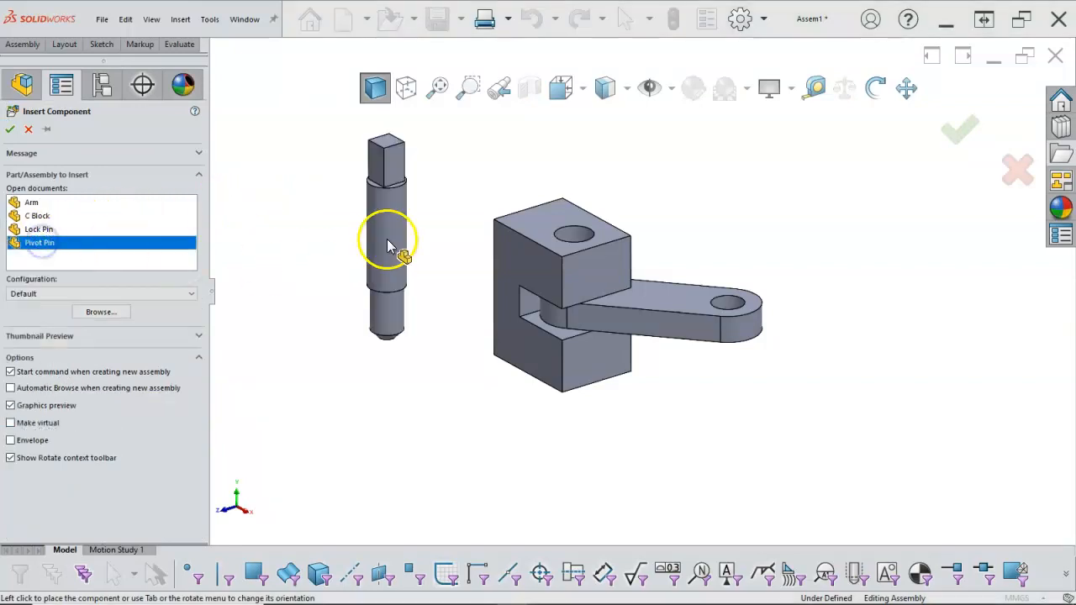
left_click(466, 241)
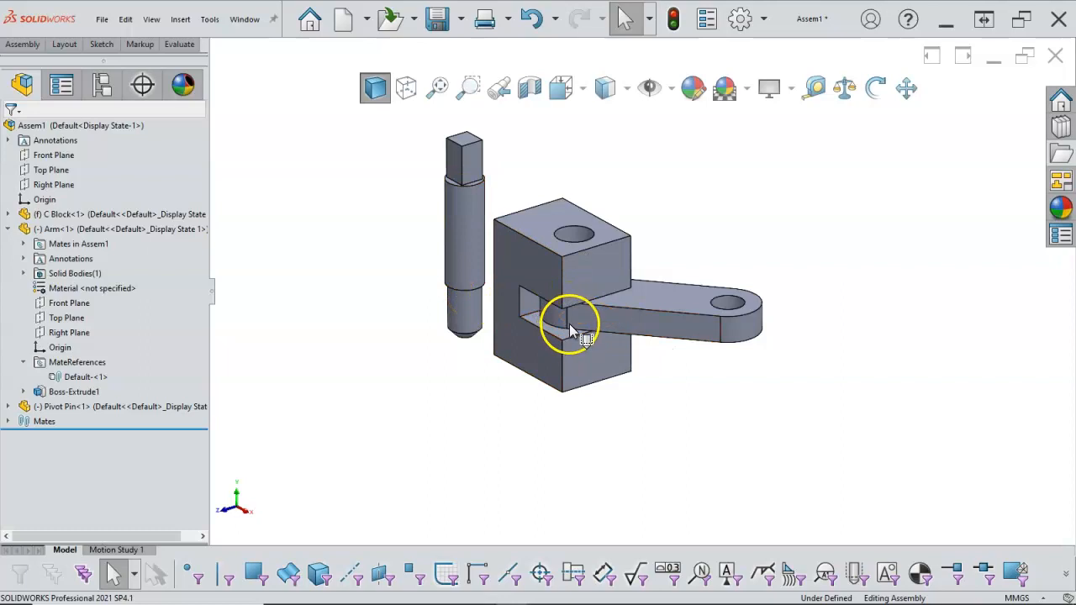
- Add a concentric mate between the Pivot Pin's large cylindrical face and the hole through the top of the C Block
left_click(474, 223)
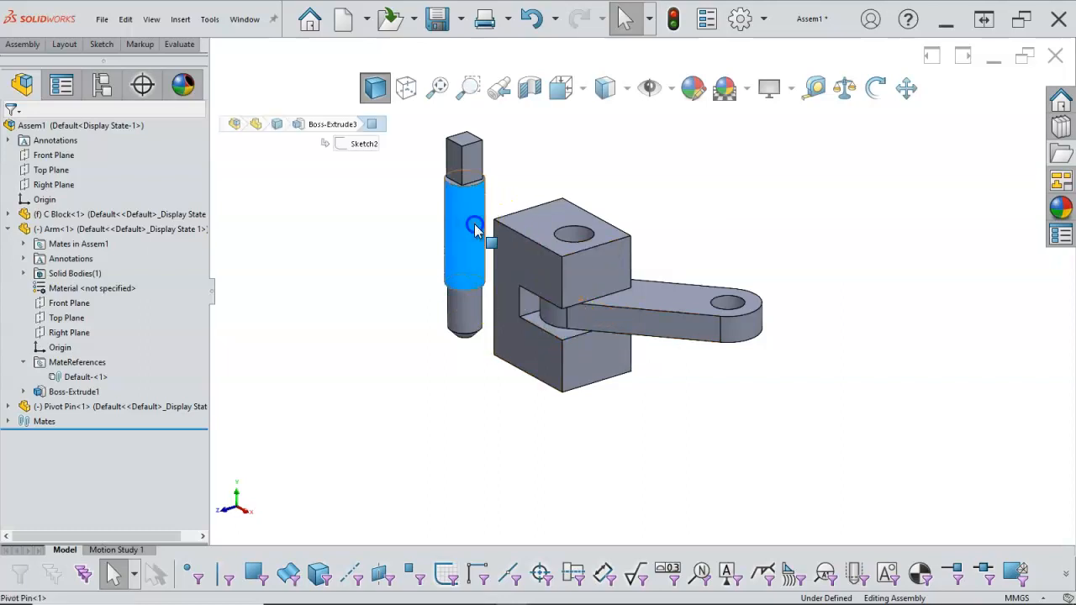
left_click(574, 235, "ctrl")
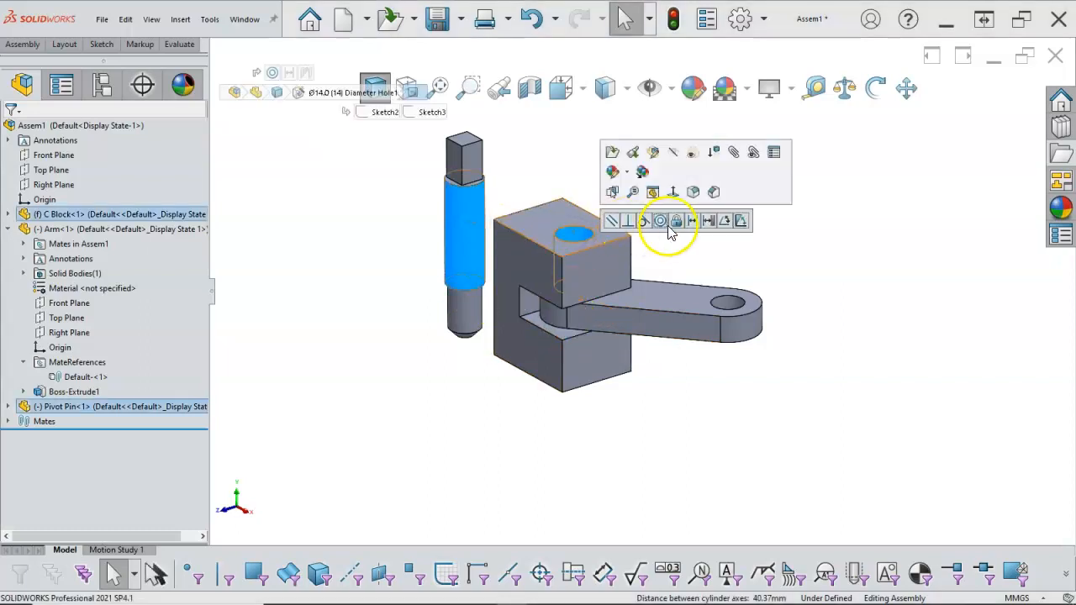
left_click(662, 221)
left_click(683, 160)
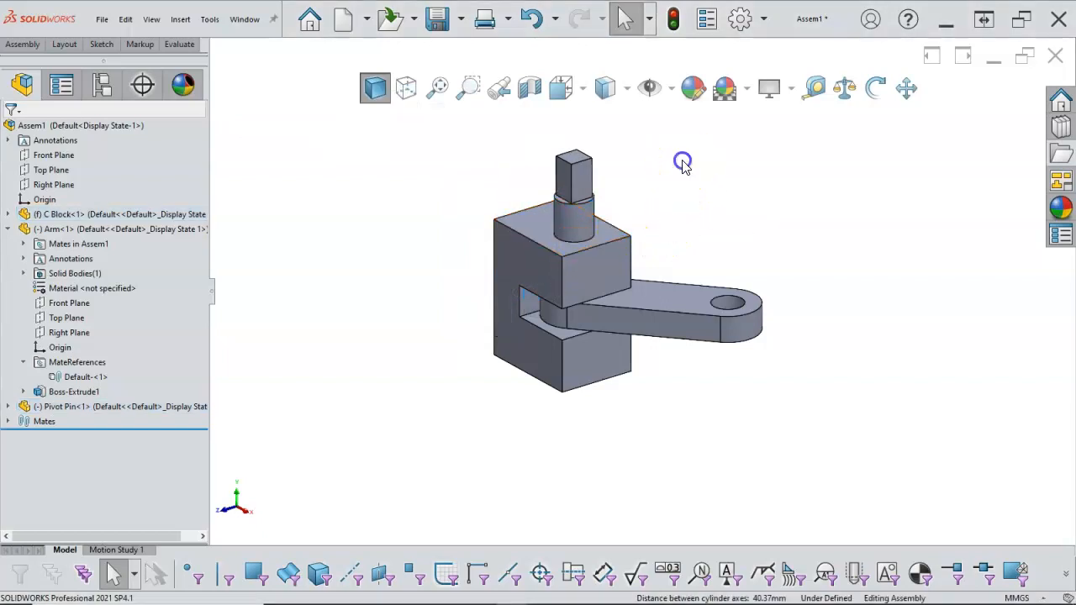
- Lift the Pivot Pin out of the block and make its shoulder face coincident with the lower face of the C Block's slot
left_click_drag(588, 214, 578, 95)
middle_click_drag(650, 217, 670, 126)
scroll(610, 192, "down", 8)
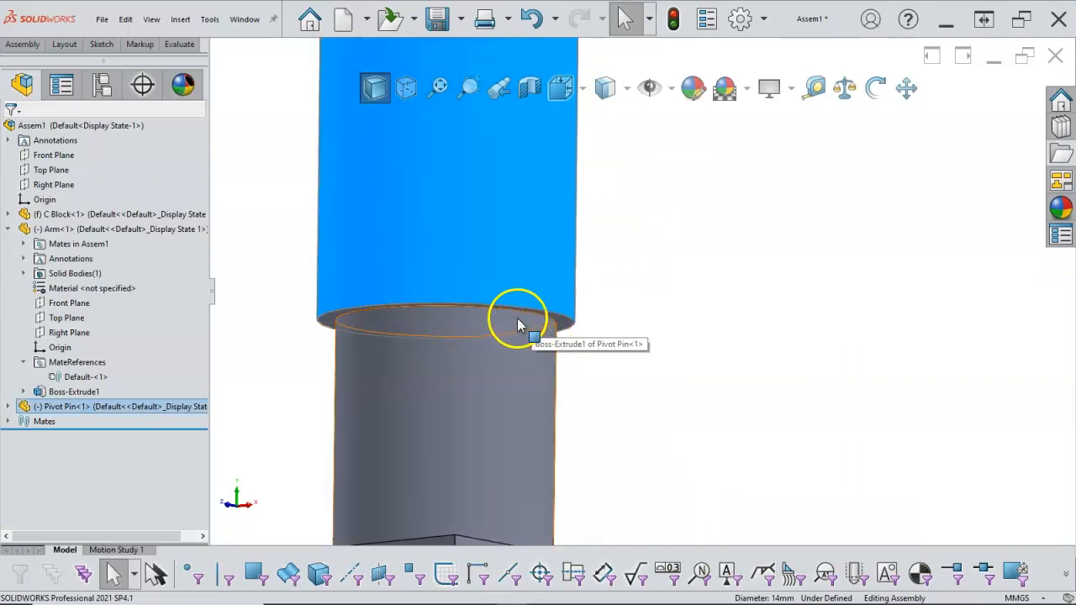
left_click(562, 329)
scroll(589, 331, "up", 6)
left_click(587, 401, "ctrl")
scroll(587, 366, "up", 3)
middle_click_drag(587, 367, 581, 384)
scroll(579, 446, "down", 2)
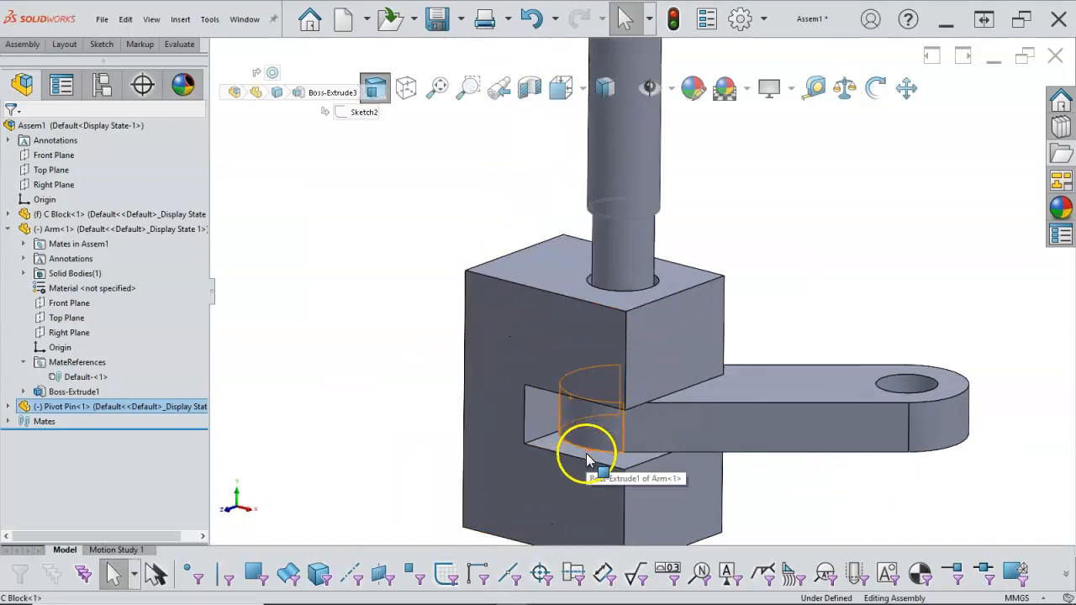
left_click(552, 444)
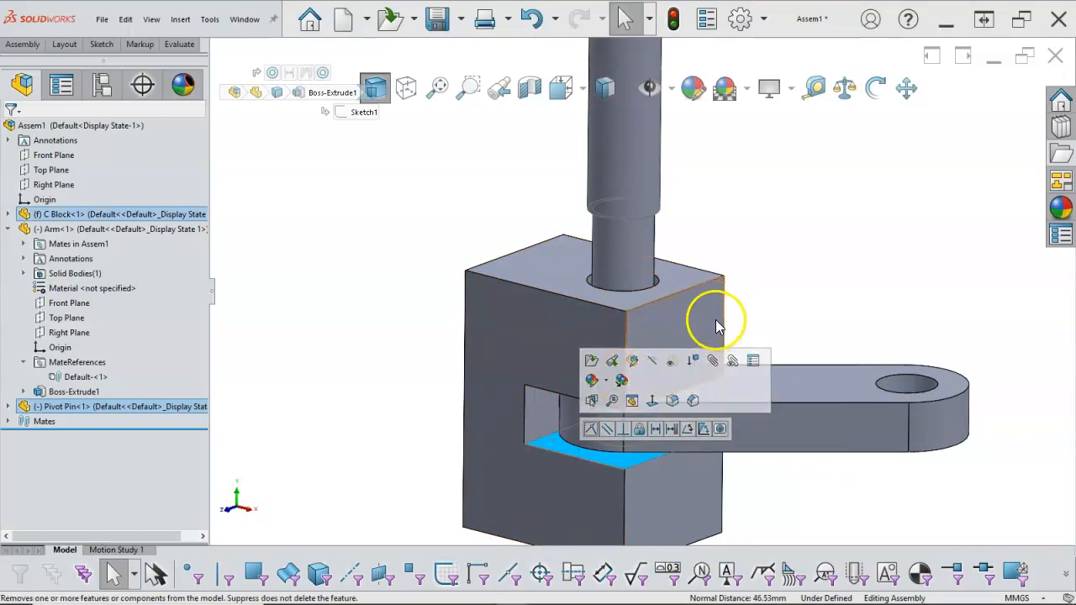
left_click(590, 427)
left_click(747, 271)
- Turn the Pivot Pin in its hole and lock the rotation of its concentric mate with the C Block
left_click_drag(638, 242, 649, 180)
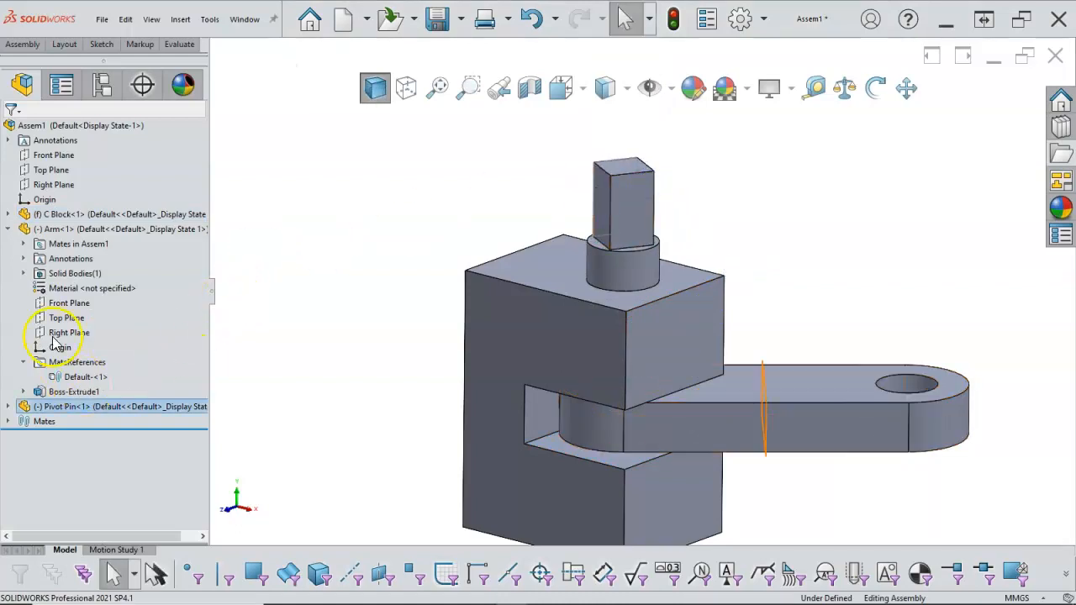
left_click(7, 229)
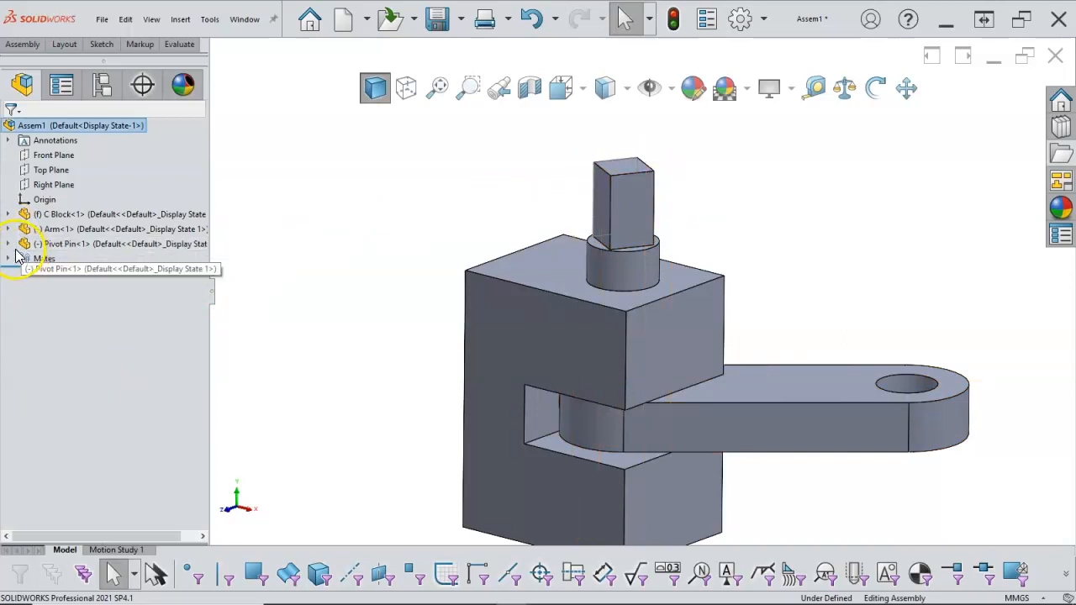
left_click(8, 244)
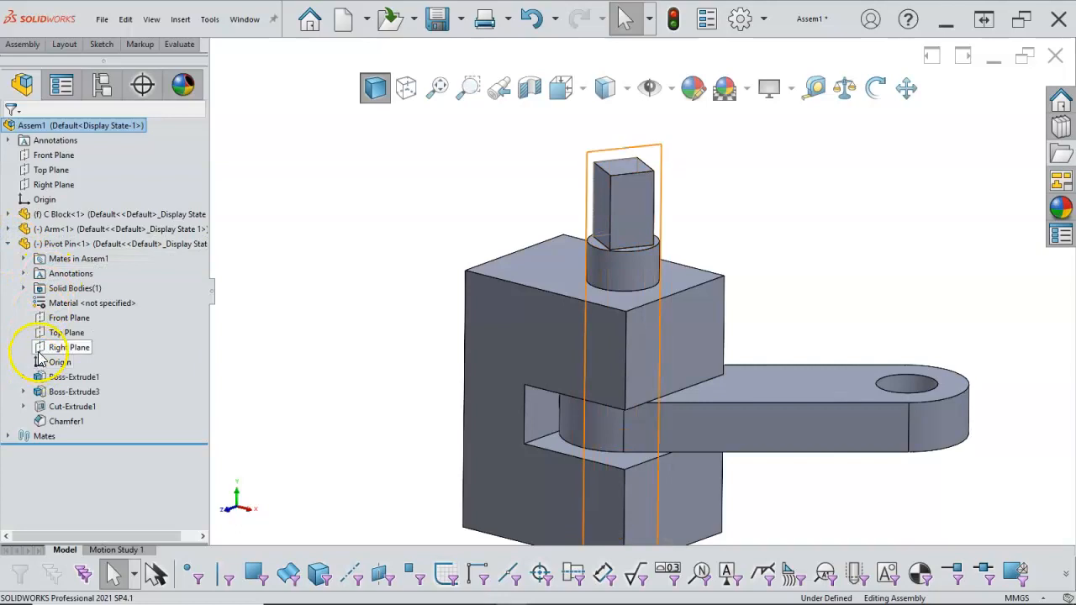
left_click(24, 259)
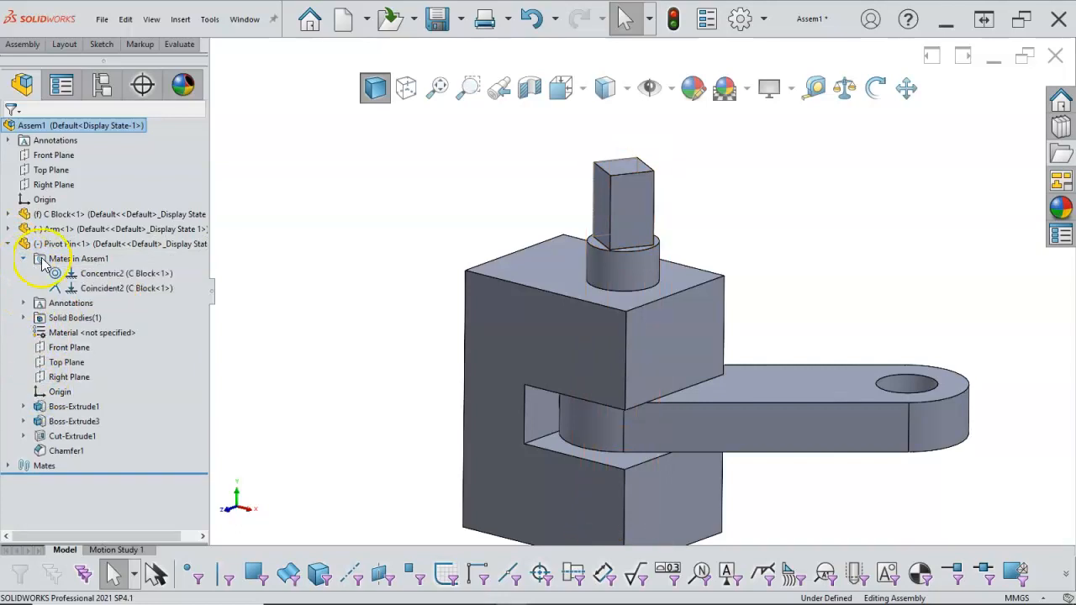
right_click(111, 278)
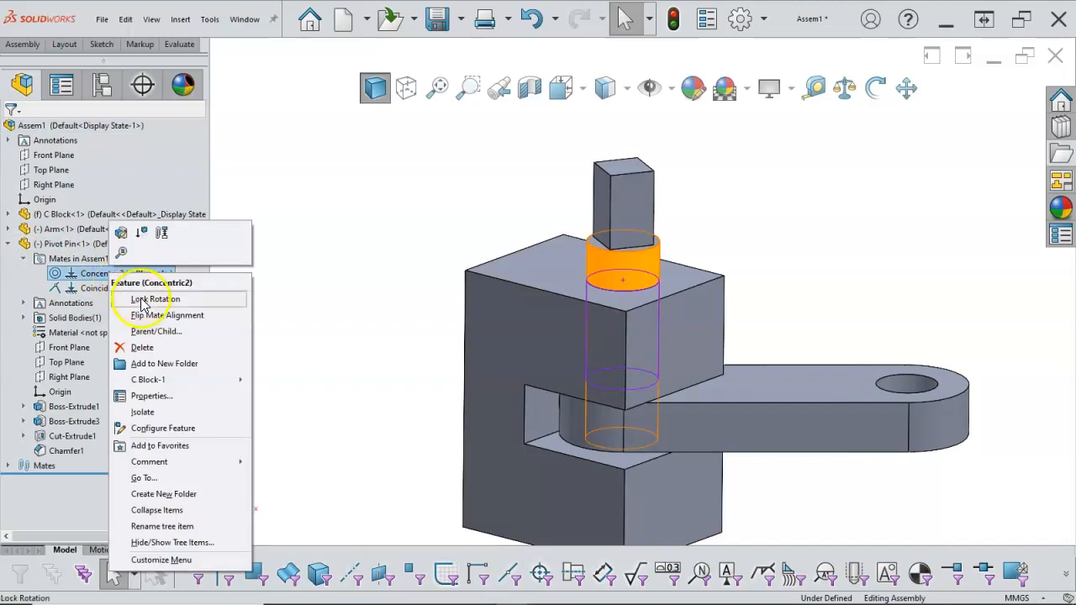
left_click(143, 298)
left_click(9, 244)
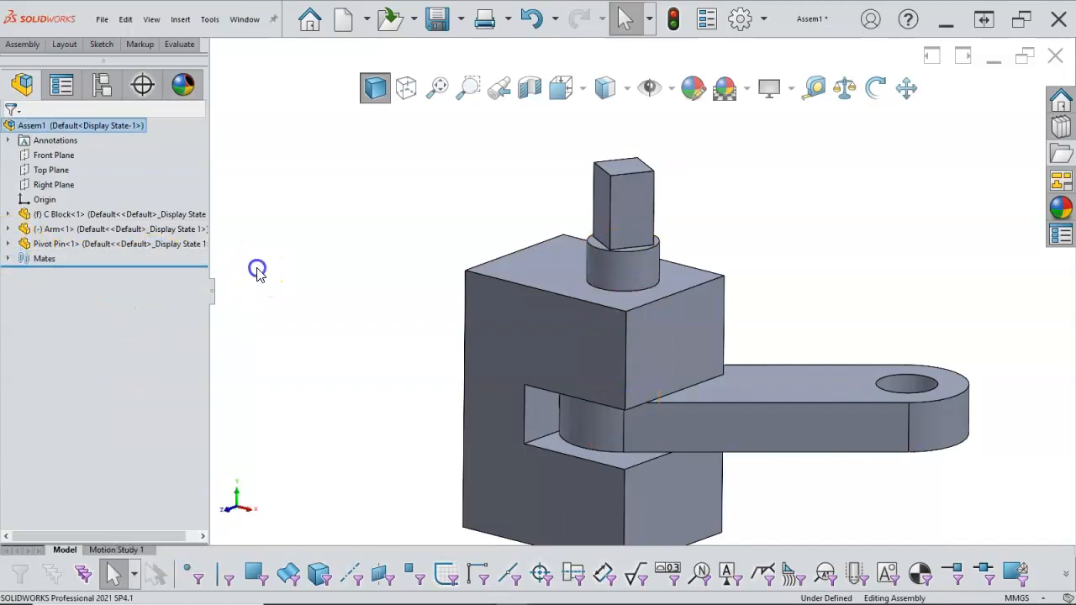
- Check the Pivot Pin in isometric view and swing the arm's free end toward the front of the block
key("ctrl+7")
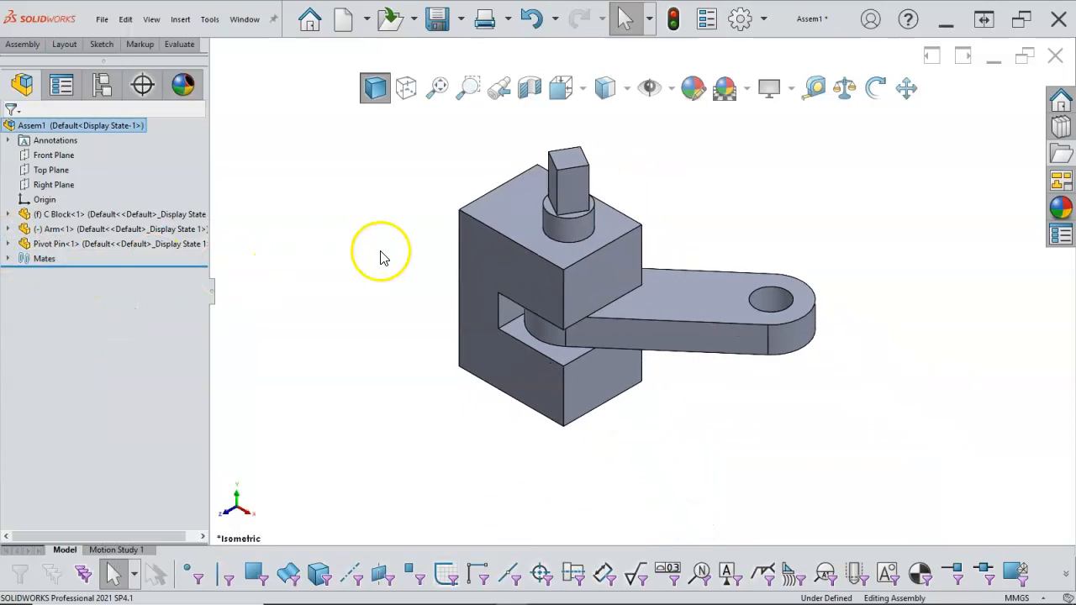
left_click(578, 194)
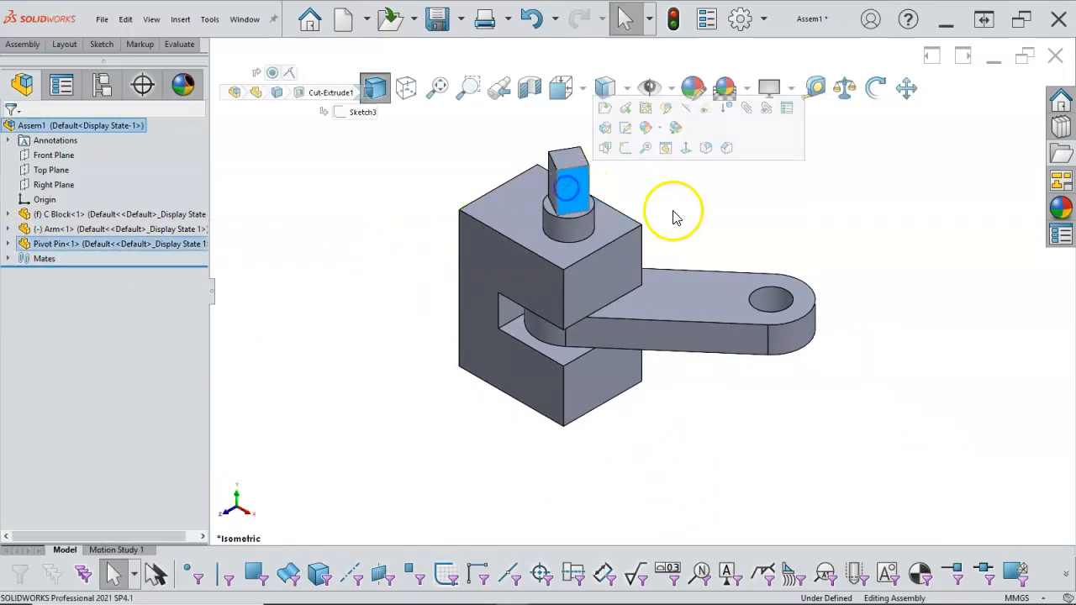
left_click(674, 210)
scroll(566, 193, "down", 1)
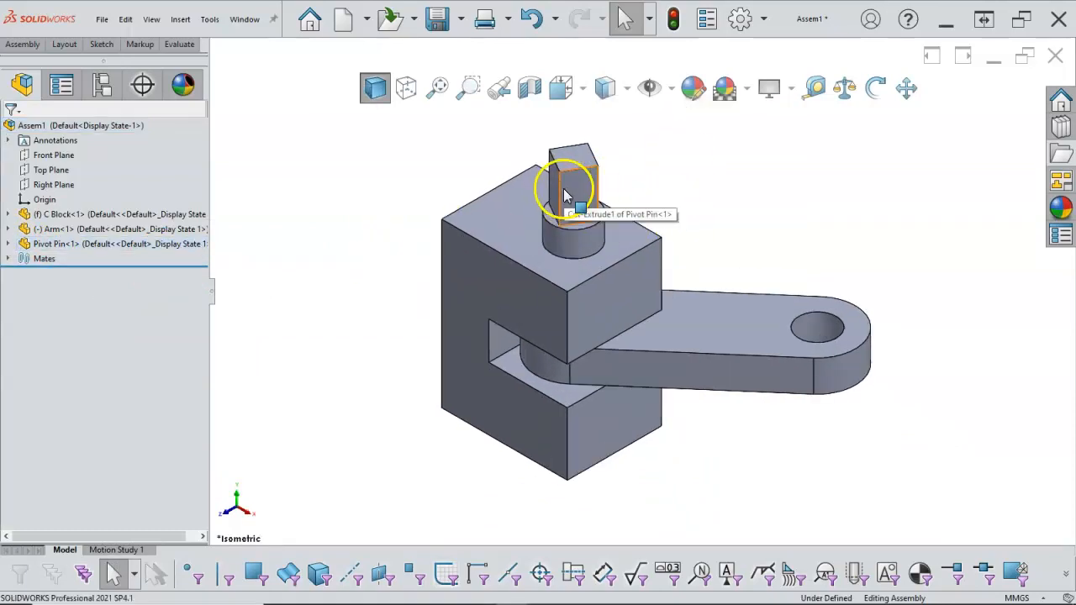
scroll(731, 309, "up", 1)
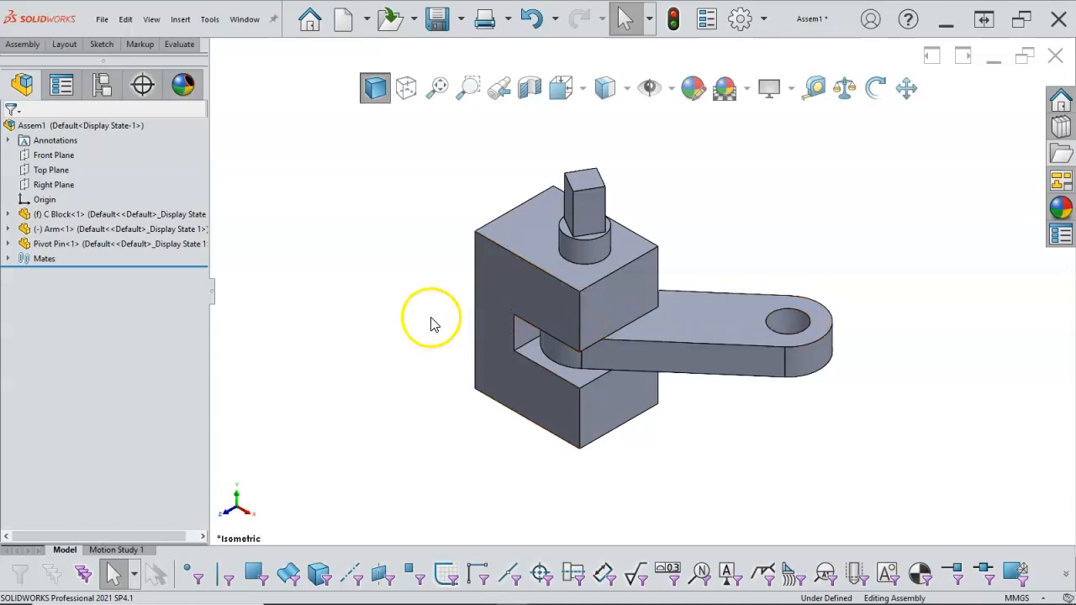
left_click_drag(733, 324, 680, 331)
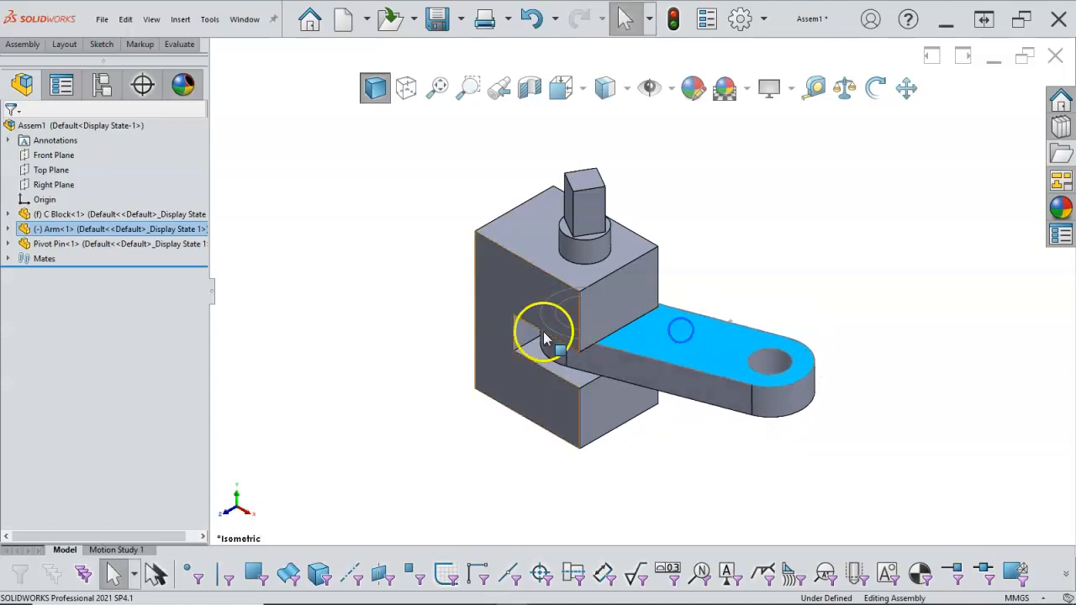
right_click_drag(459, 338, 457, 308)
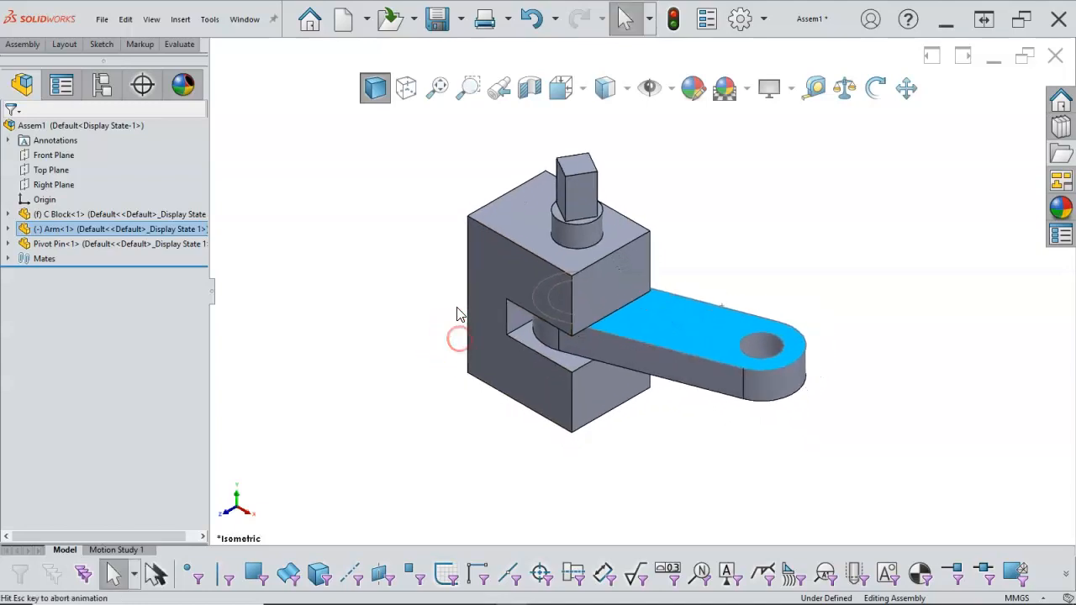
left_click(436, 347)
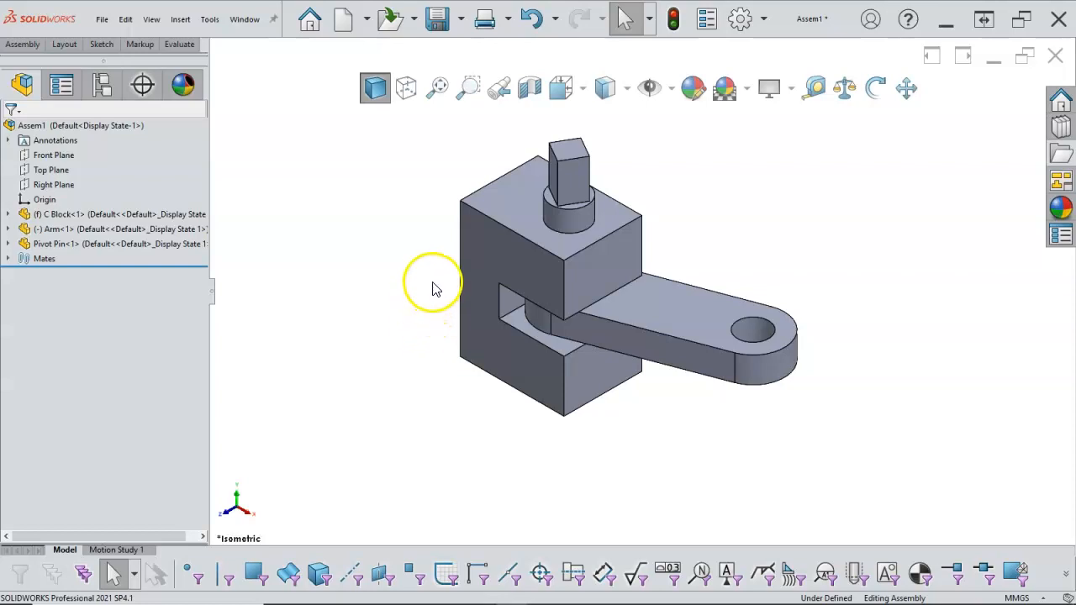
- Insert the Lock Pin from the open documents and place it beside the C Block's rear face with the tapped hole
middle_click_drag(384, 341, 523, 342)
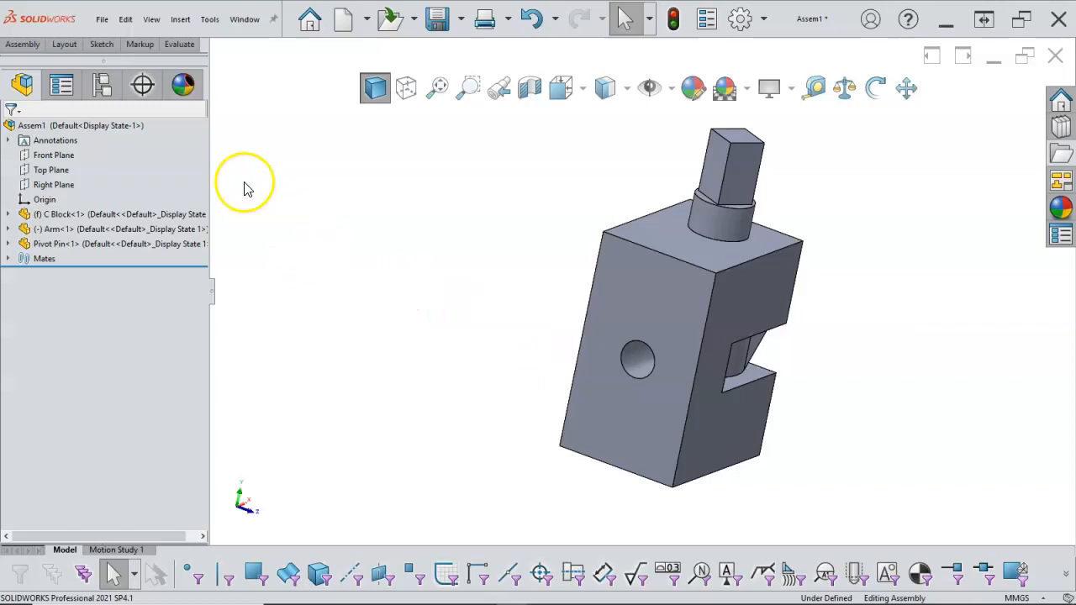
left_click(181, 20)
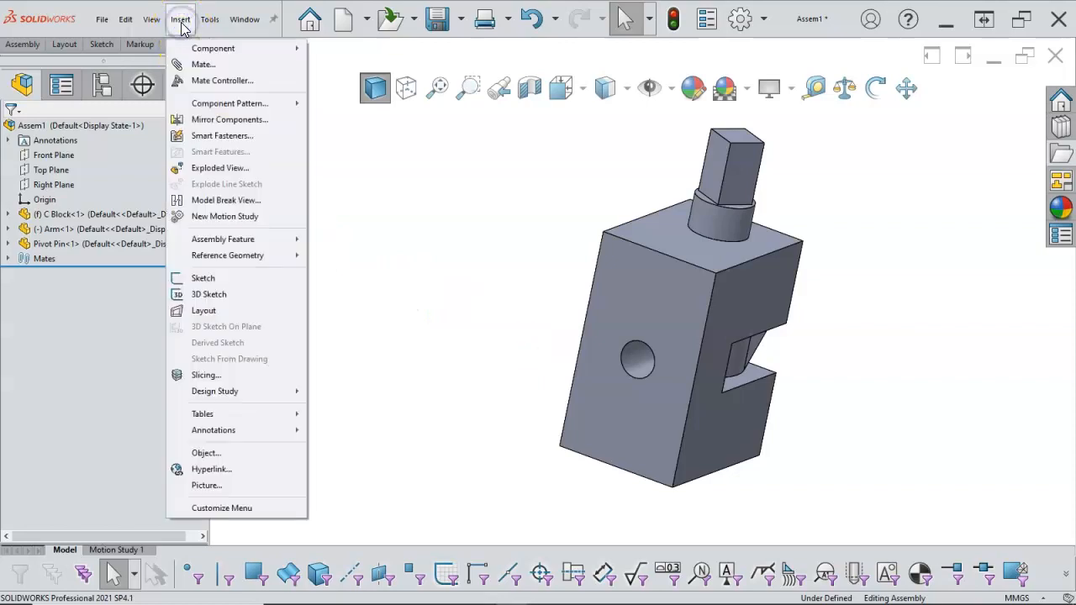
left_click(407, 172)
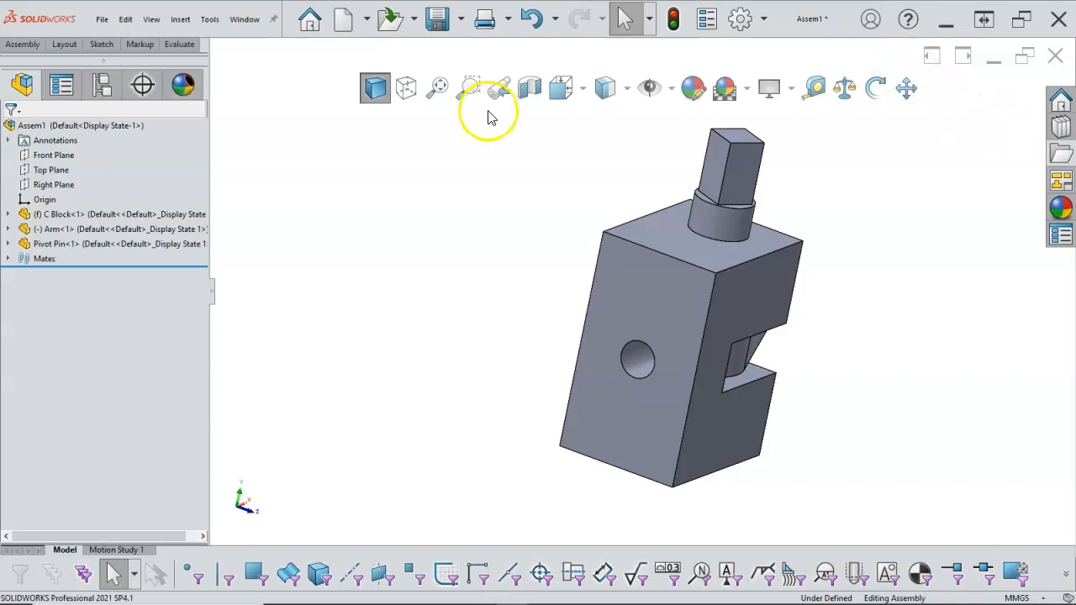
left_click(13, 46)
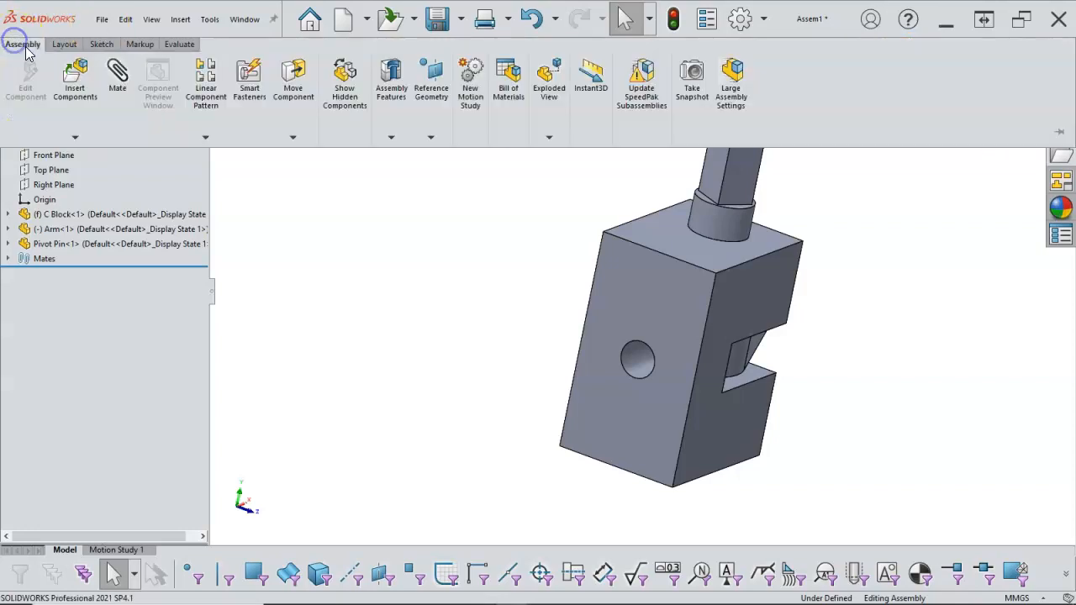
left_click(80, 84)
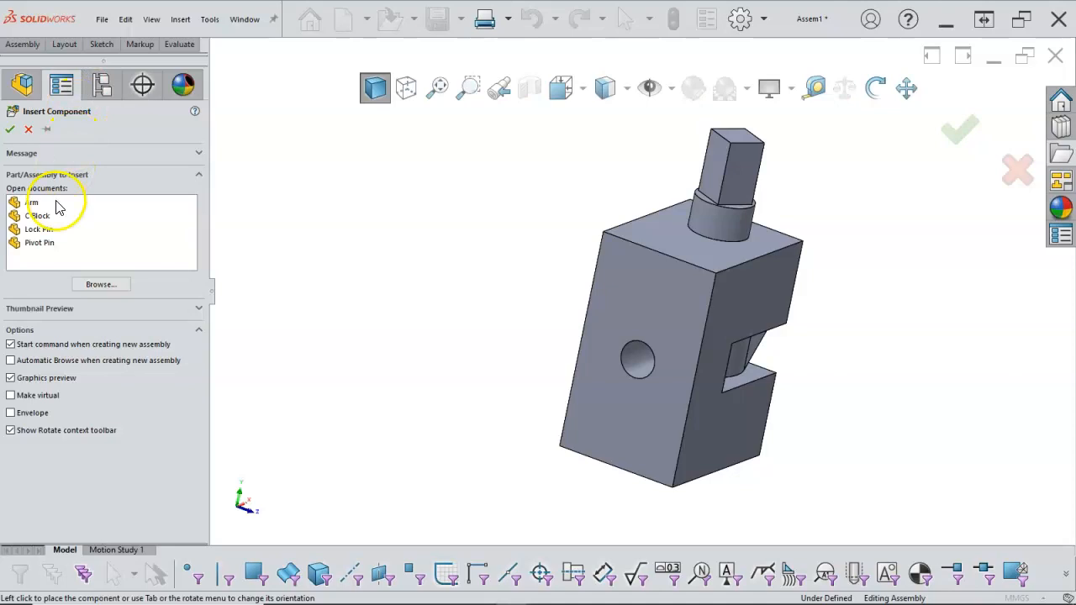
left_click(39, 230)
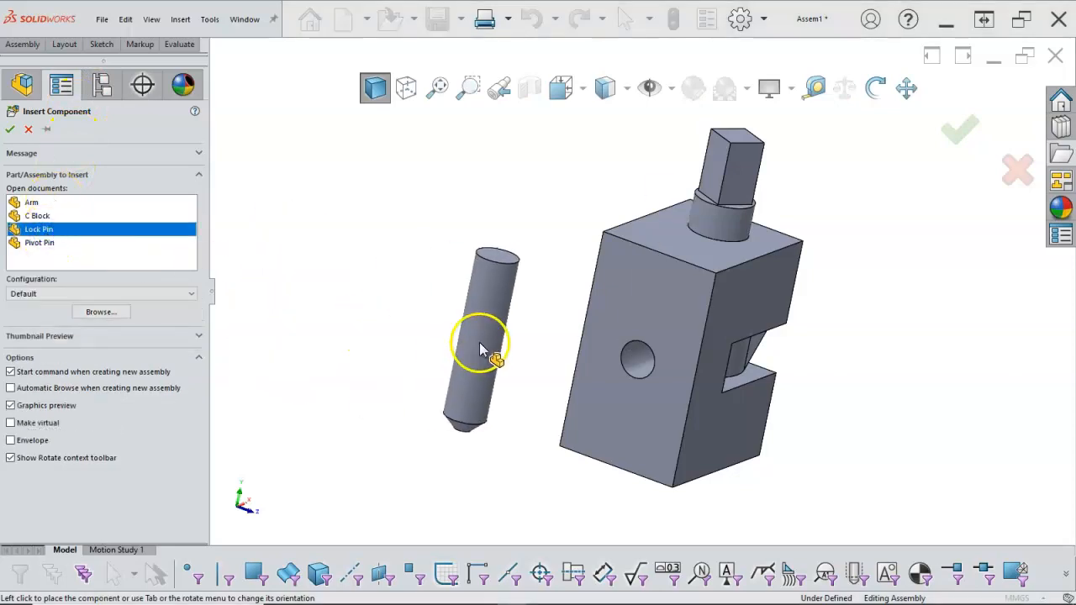
left_click(528, 311)
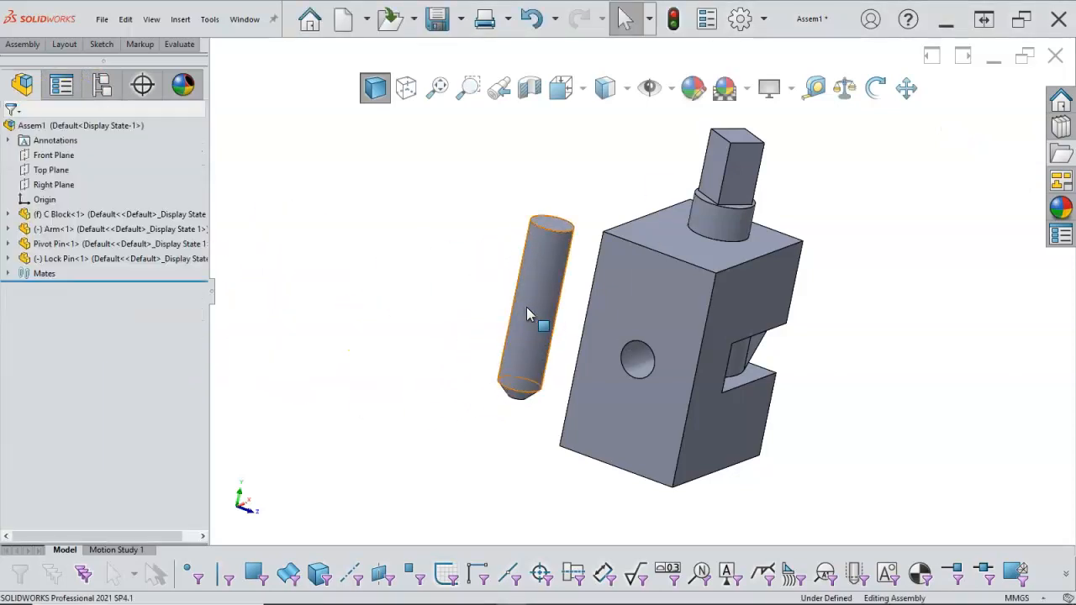
- Mate the Lock Pin's cylindrical face concentric with the M10 tapped hole in the C Block's rear face
left_click(527, 311)
left_click(628, 364)
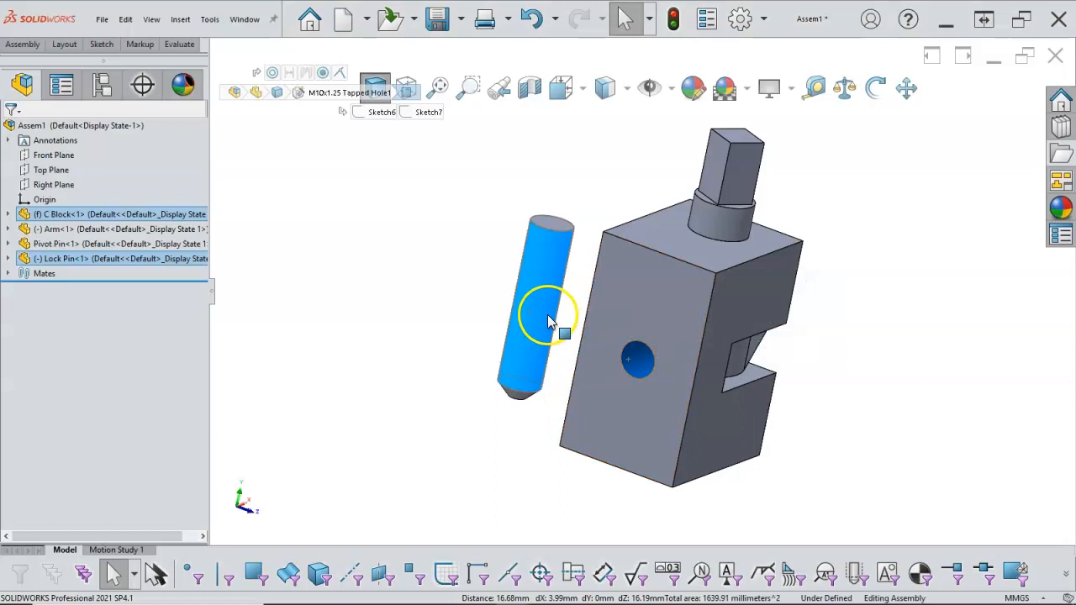
left_click(640, 366, "ctrl")
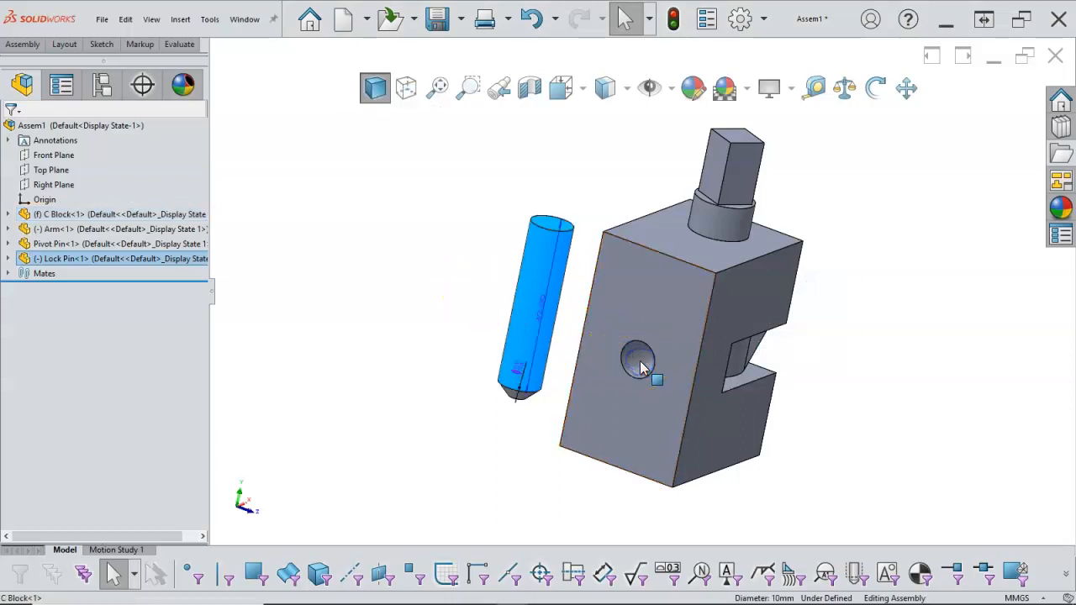
left_click(444, 271)
left_click(545, 301)
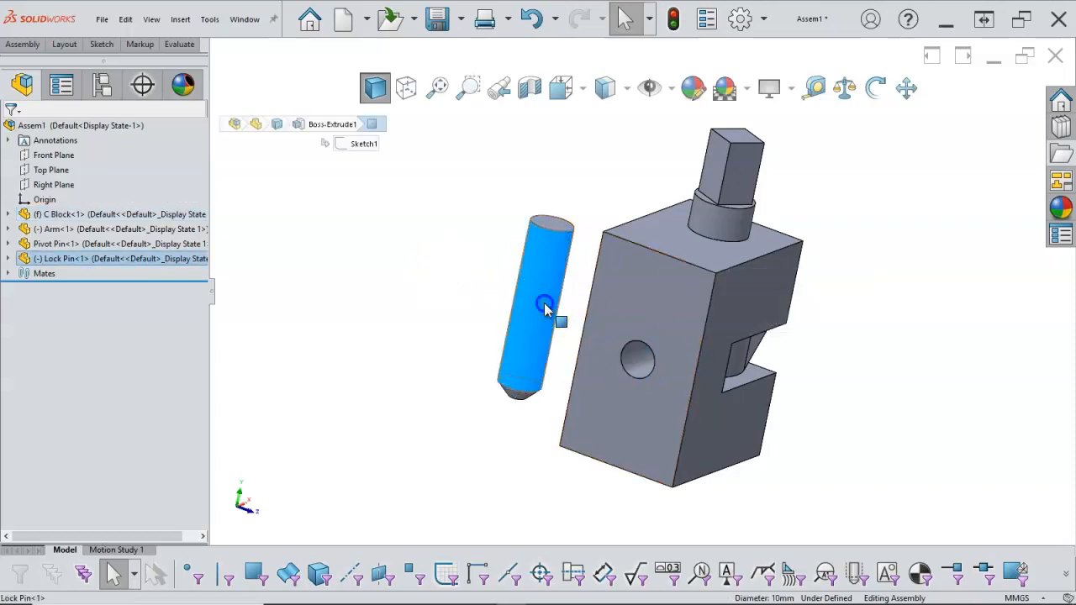
left_click(641, 365, "ctrl")
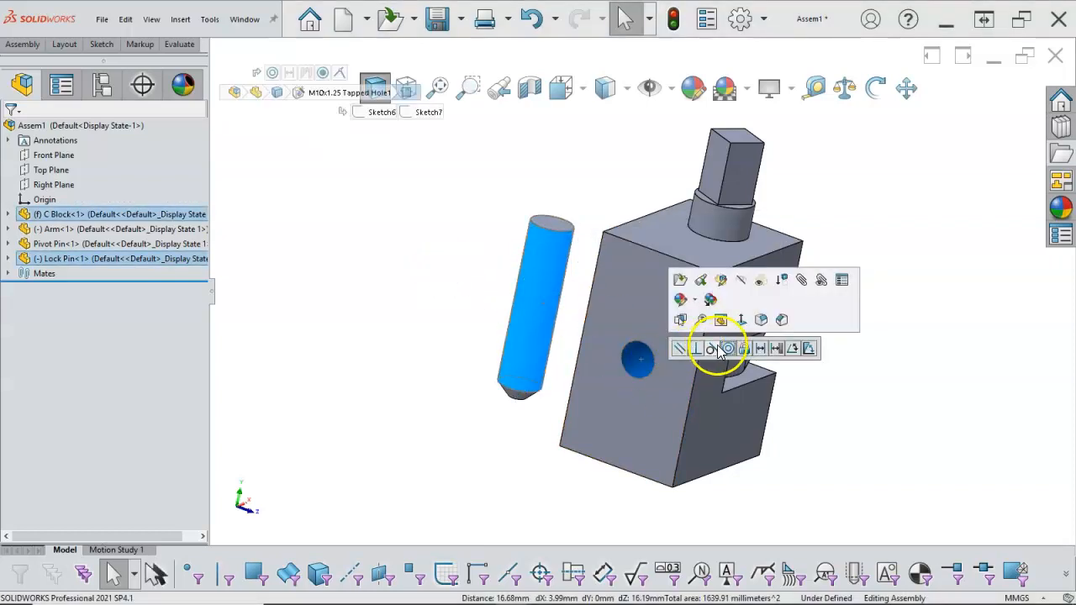
left_click(727, 349)
left_click(896, 365)
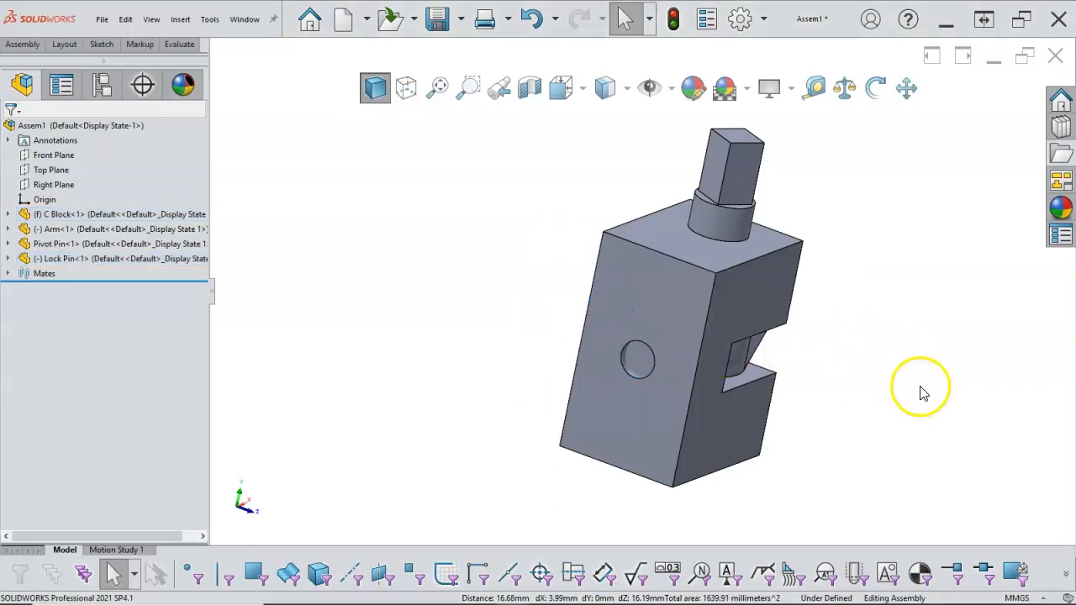
- Pull the Lock Pin out of the block and make its flat tip tangent to the arm's rounded end inside the slot
left_click(638, 363)
left_click_drag(638, 364, 517, 393)
middle_click_drag(852, 356, 729, 358)
left_click(734, 354)
middle_click_drag(932, 342, 756, 359)
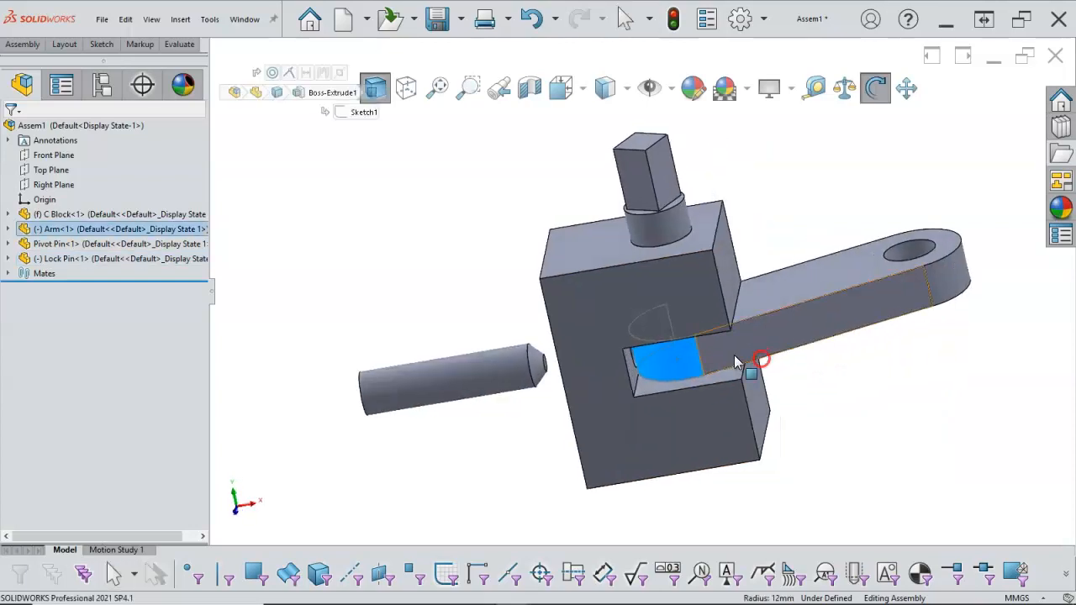
scroll(558, 368, "down", 5)
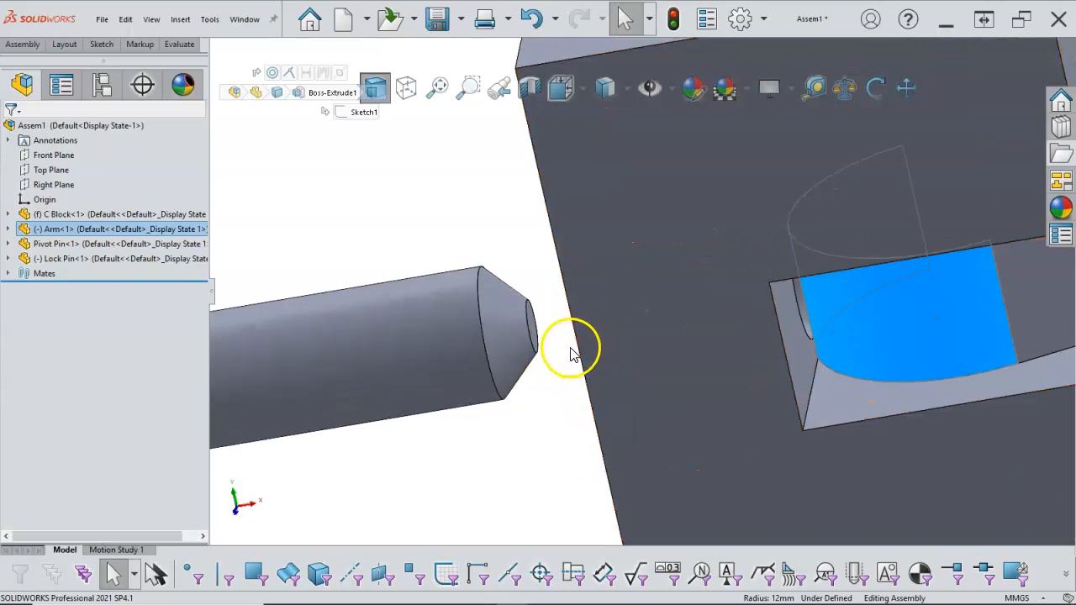
left_click(533, 333, "ctrl")
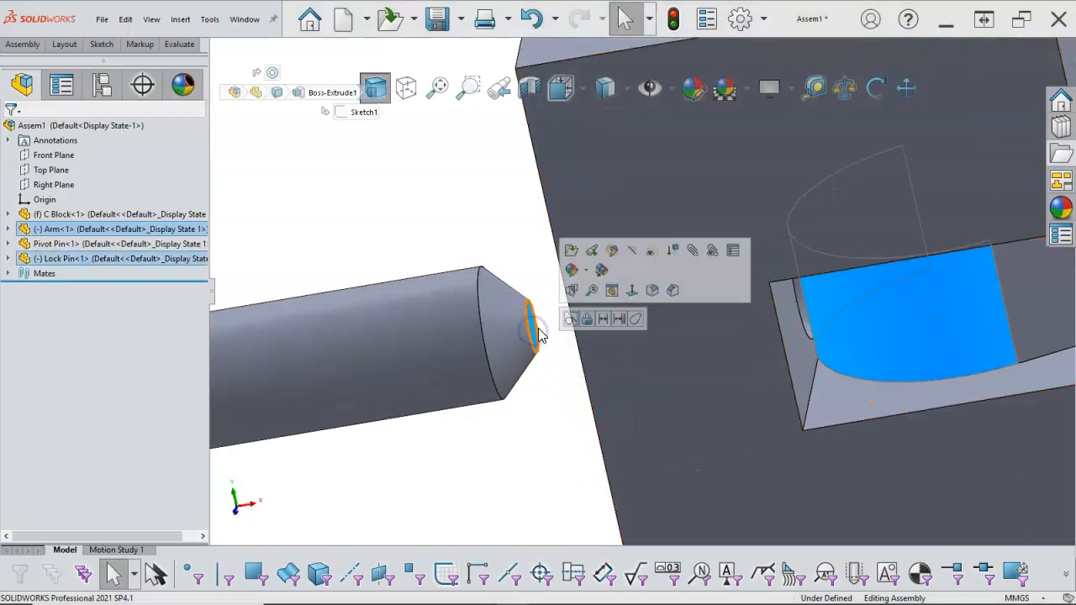
left_click(570, 319)
scroll(528, 361, "up", 4)
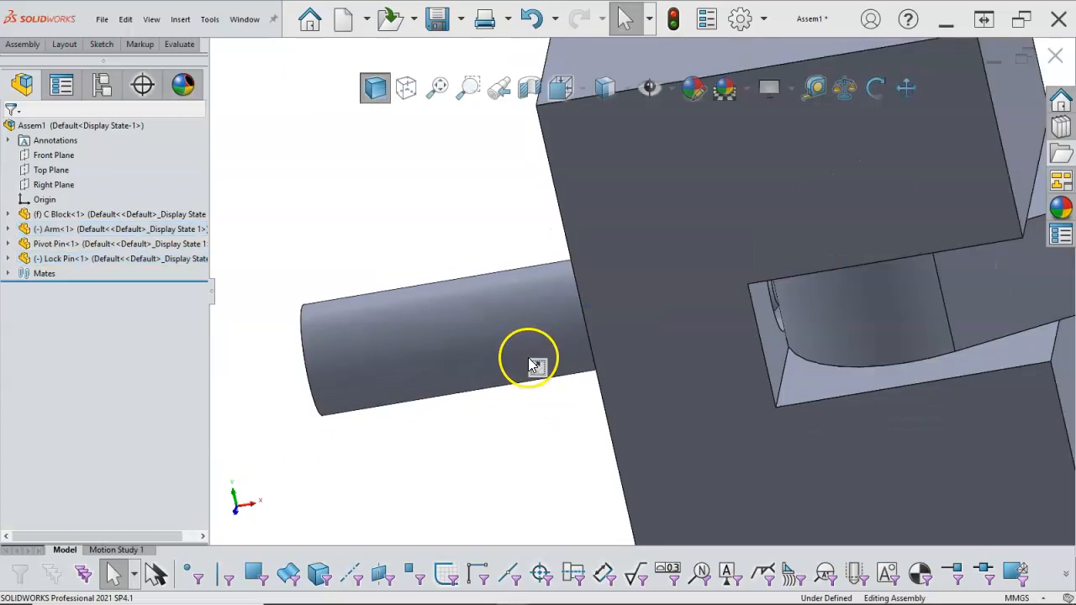
- Swing the arm slightly and examine how the Lock Pin sits in the C Block against the arm
left_click_drag(781, 322, 820, 307)
middle_click_drag(898, 304, 928, 283)
middle_click_drag(831, 308, 692, 196)
scroll(692, 198, "up", 1)
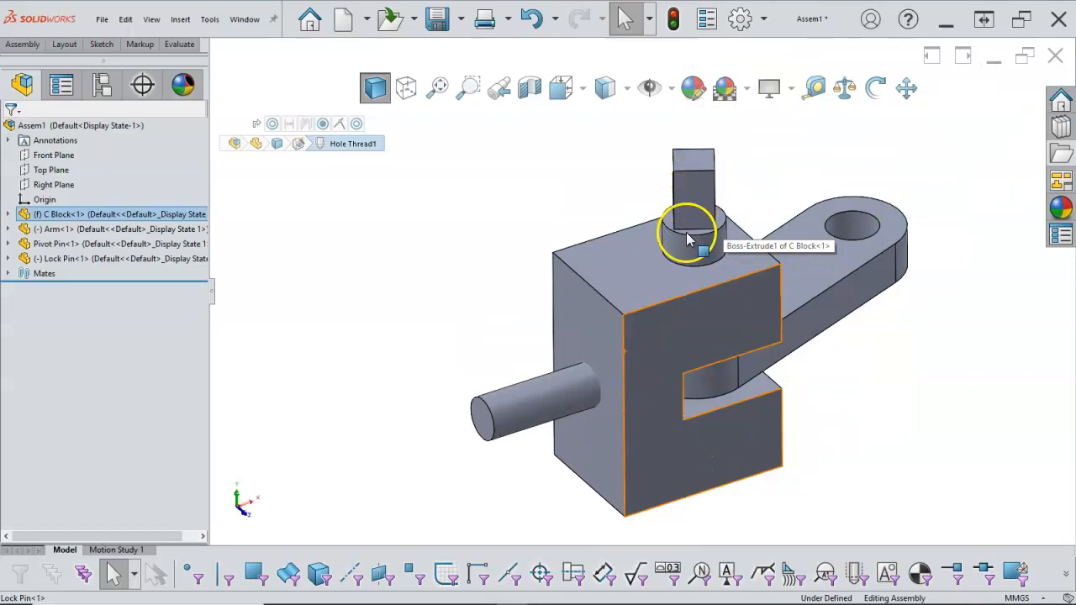
middle_click_drag(686, 234, 688, 245)
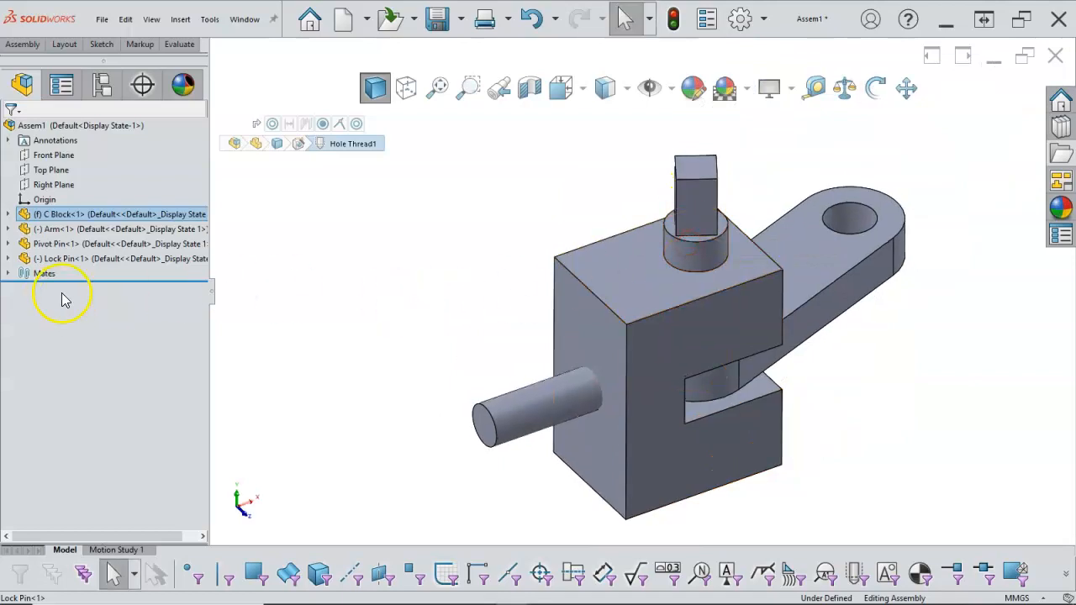
- Lock the rotation of the concentric mate between the C Block and the Lock Pin
left_click(9, 274)
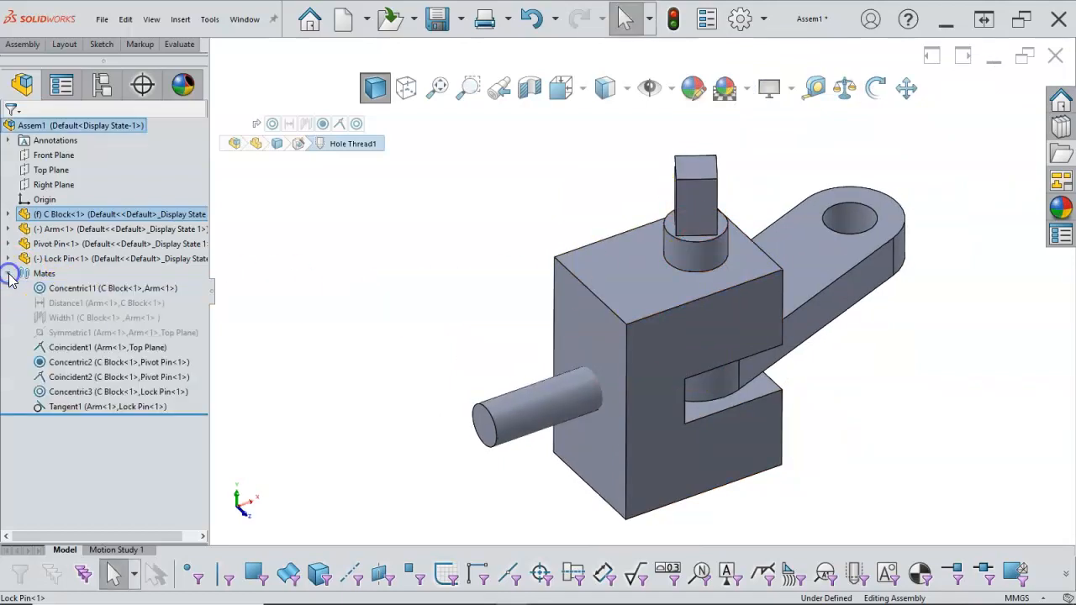
right_click(89, 391)
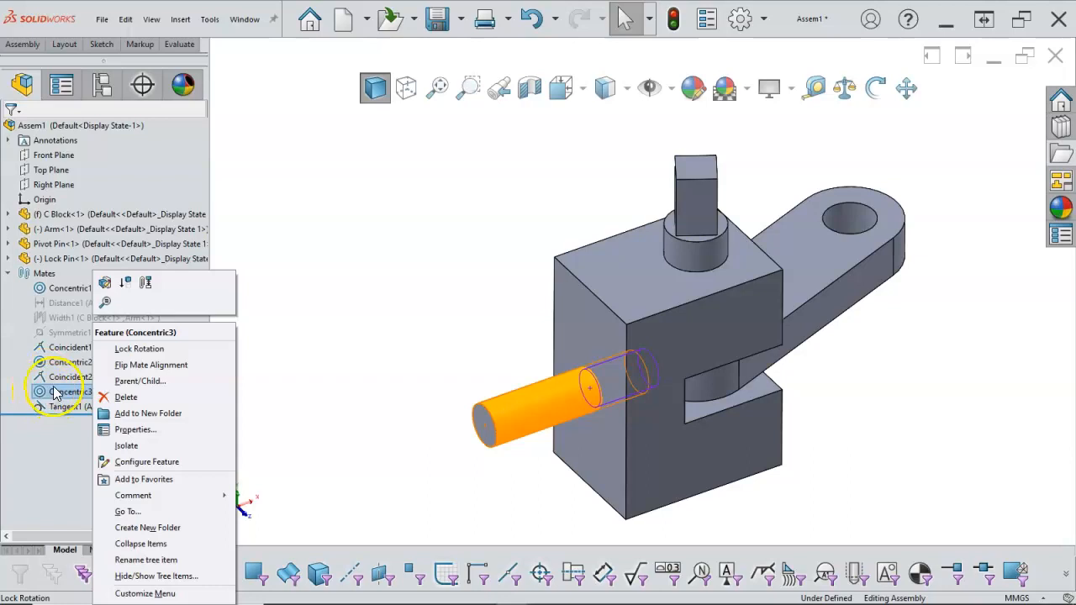
left_click(137, 350)
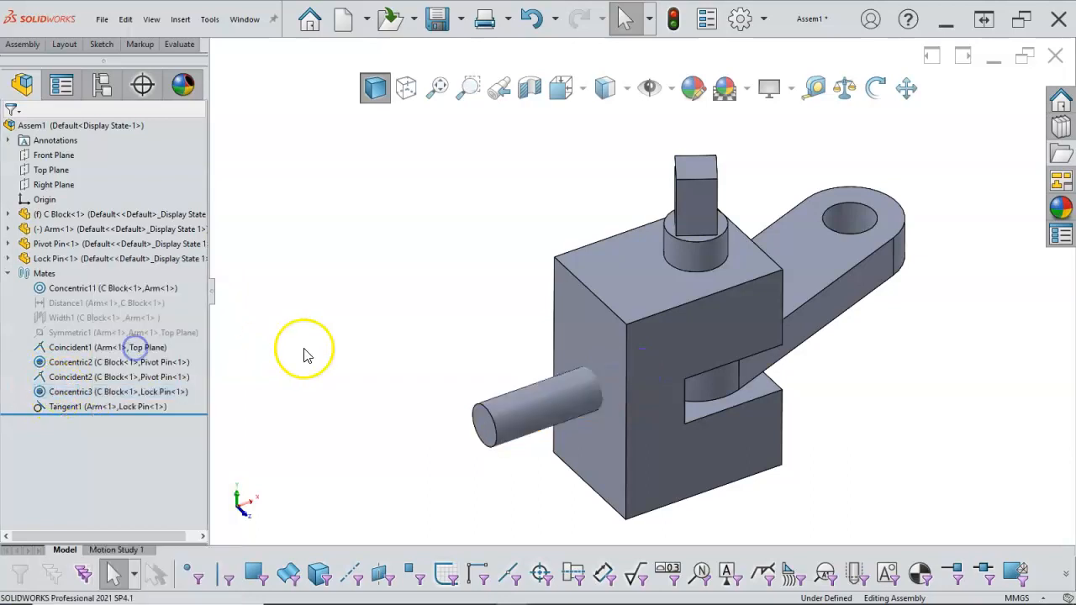
left_click(8, 273)
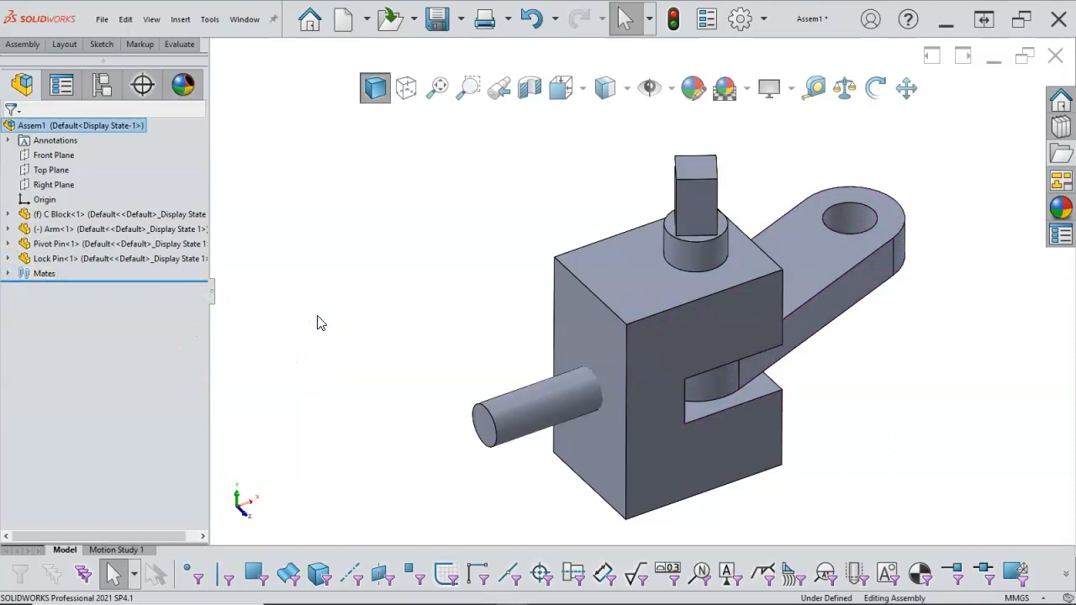
- Set the isometric view and save the assembly as Pivot Arm.SLDASM in the Assignment 6 folder
key("ctrl+7")
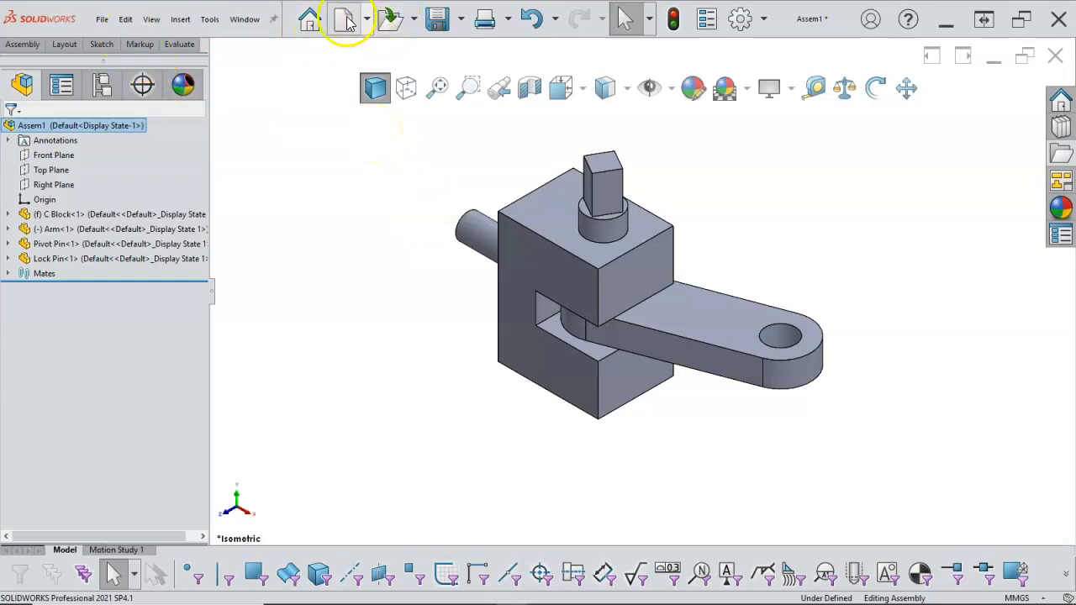
left_click(436, 23)
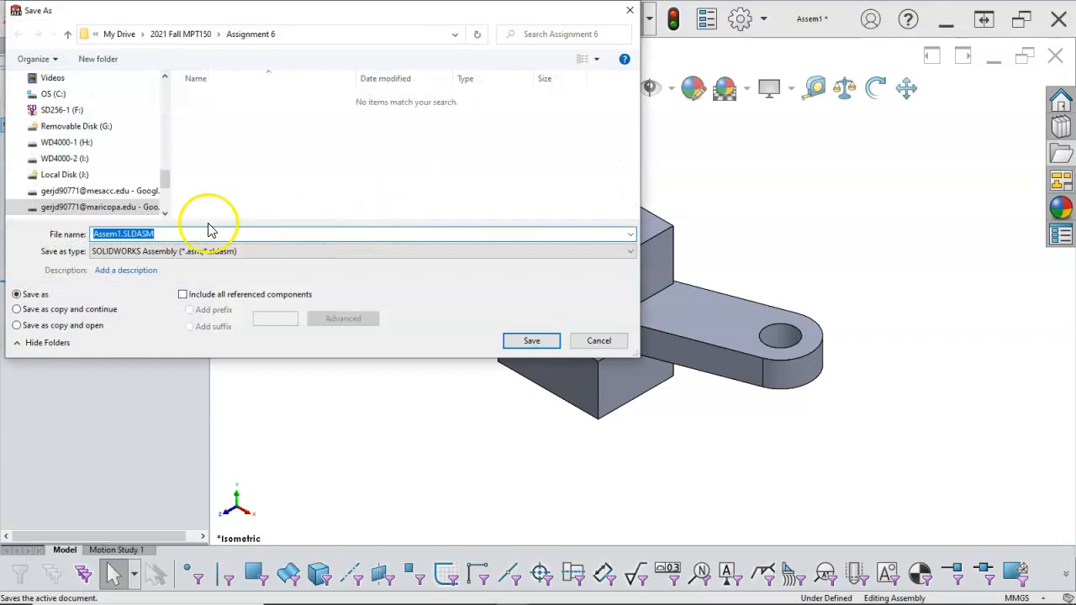
left_click(119, 234)
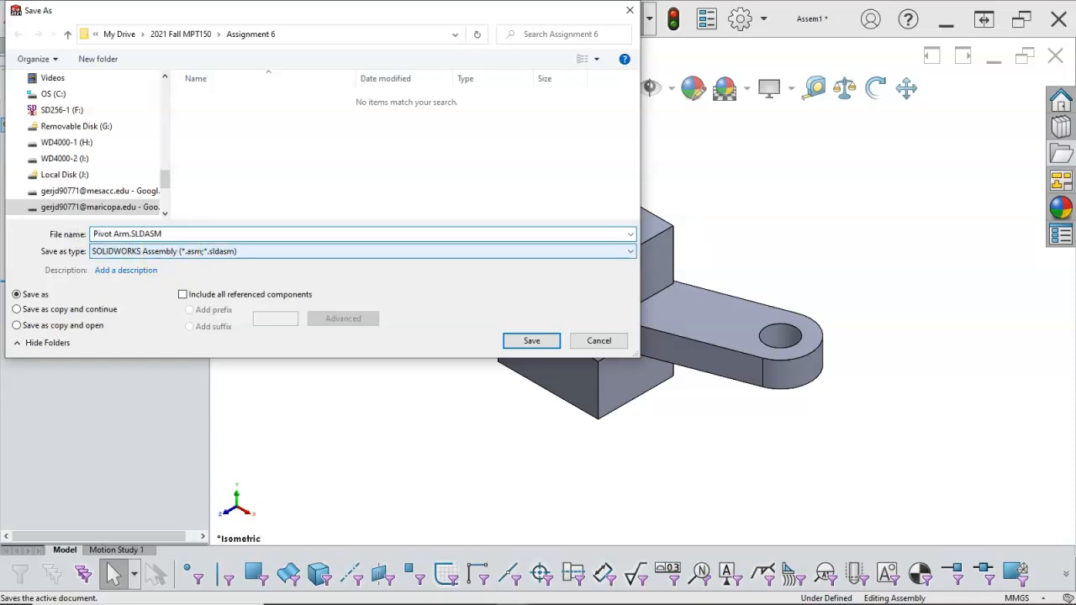
left_click(523, 340)
left_click(325, 379)
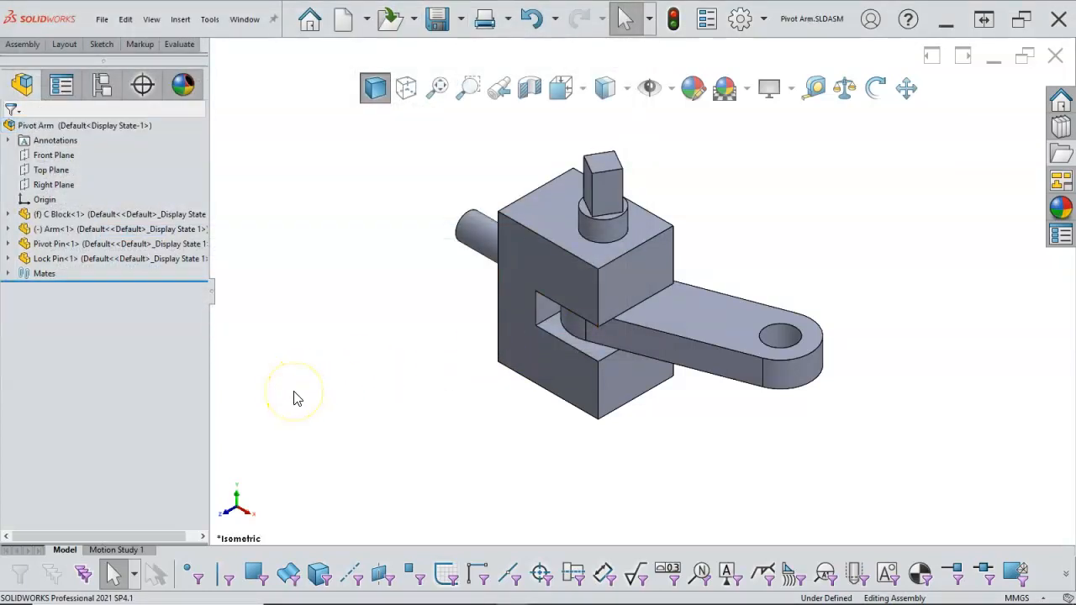
- Add a 150-degree angle mate between the arm's flat side face and the slotted side face of the C Block
key("z")
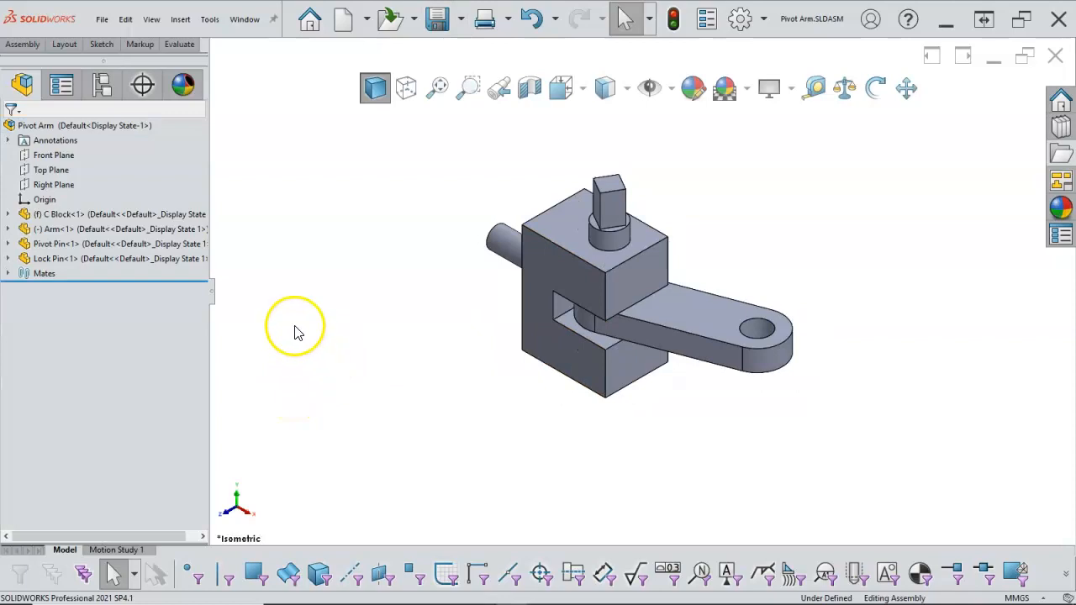
left_click_drag(662, 330, 699, 308)
scroll(647, 321, "down", 1)
left_click(642, 328)
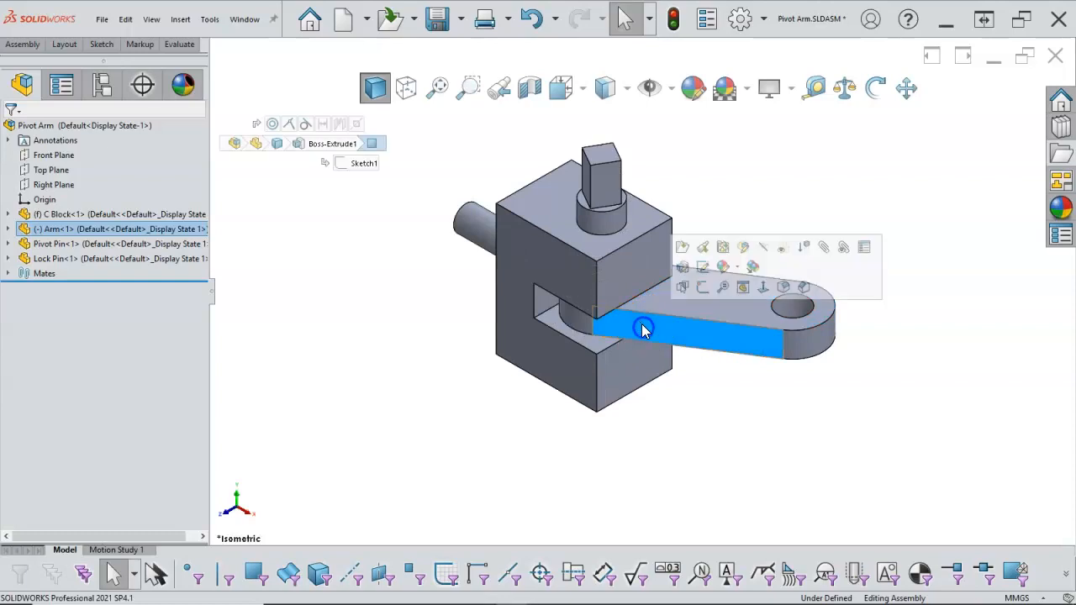
left_click(567, 271, "ctrl")
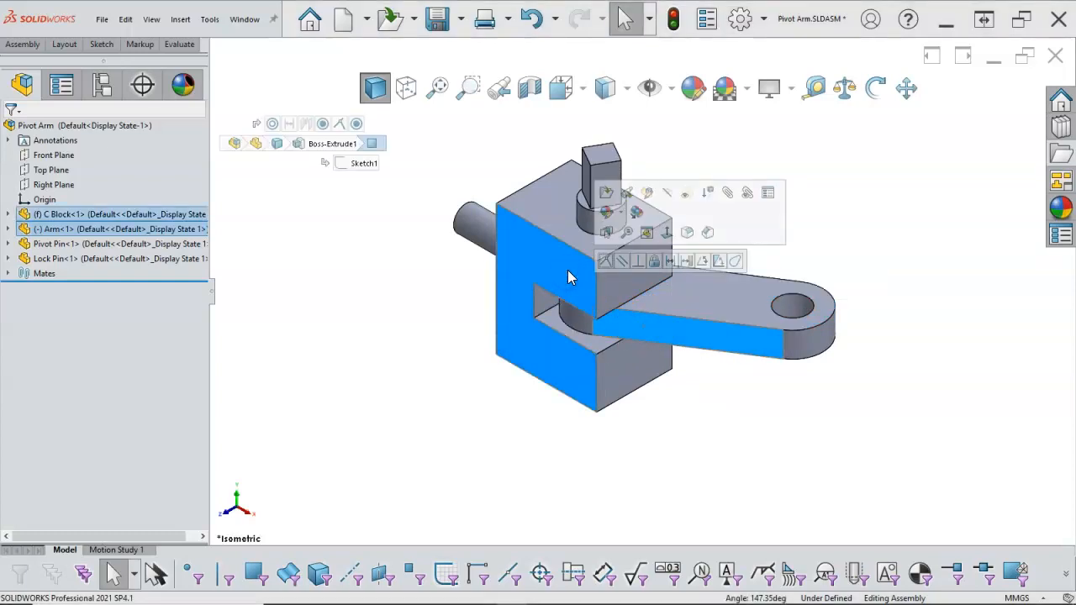
left_click(702, 262)
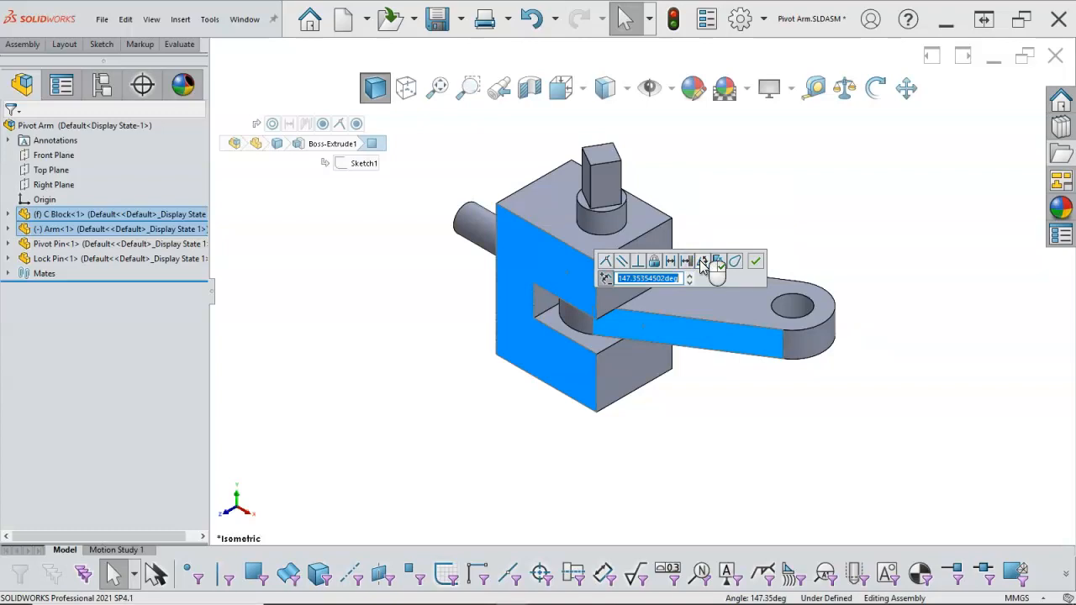
type("150")
key("Return")
left_click(756, 261)
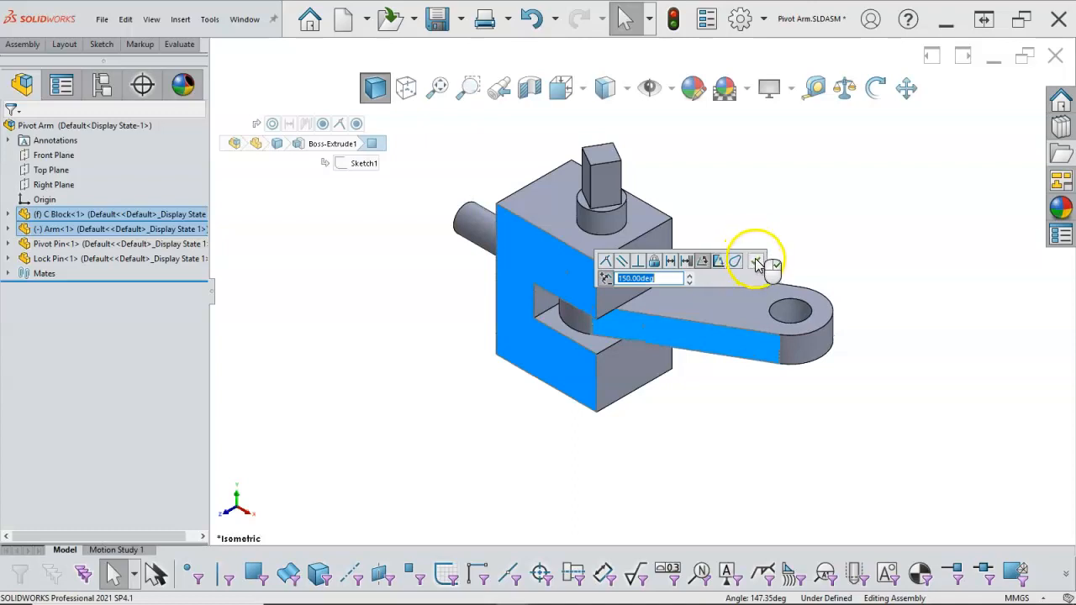
left_click(754, 244)
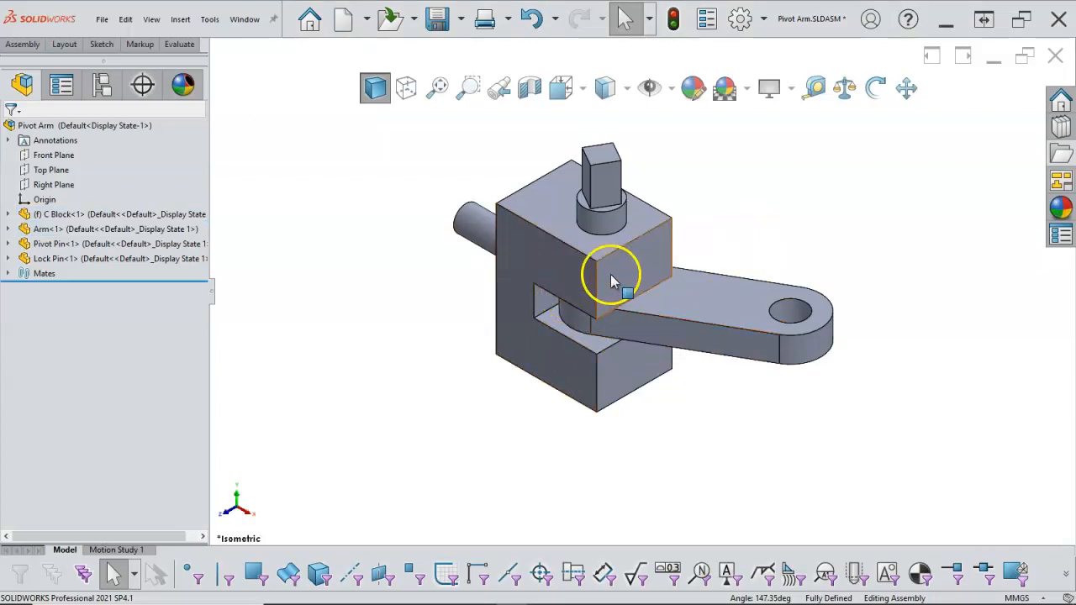
left_click(381, 274)
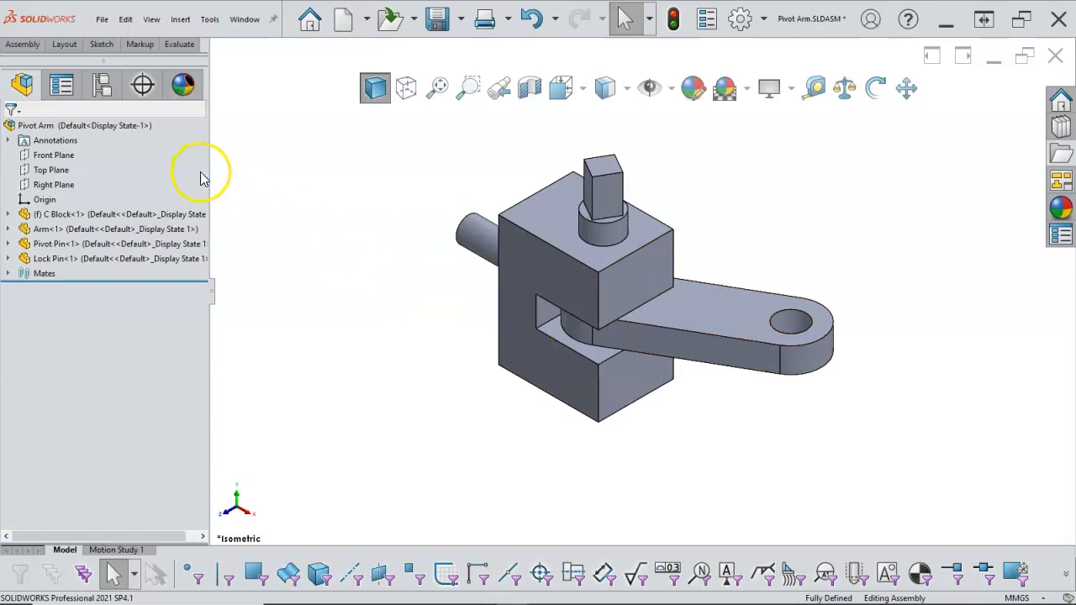
- Start a new exploded view for the Default configuration and move the Lock Pin about 47 mm out of the C Block along X
key("z")
key("z")
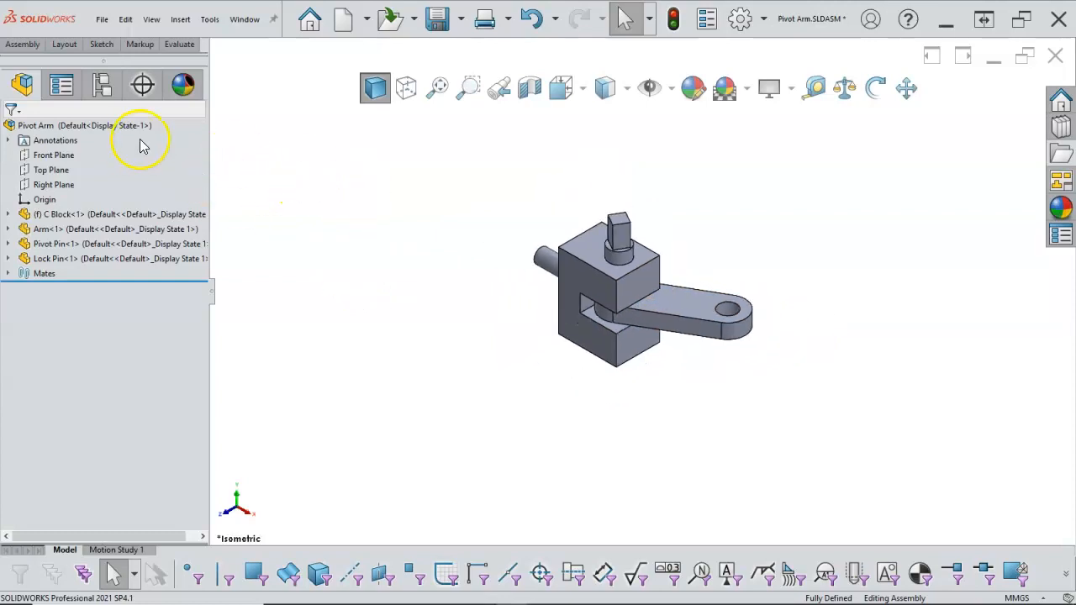
left_click(104, 89)
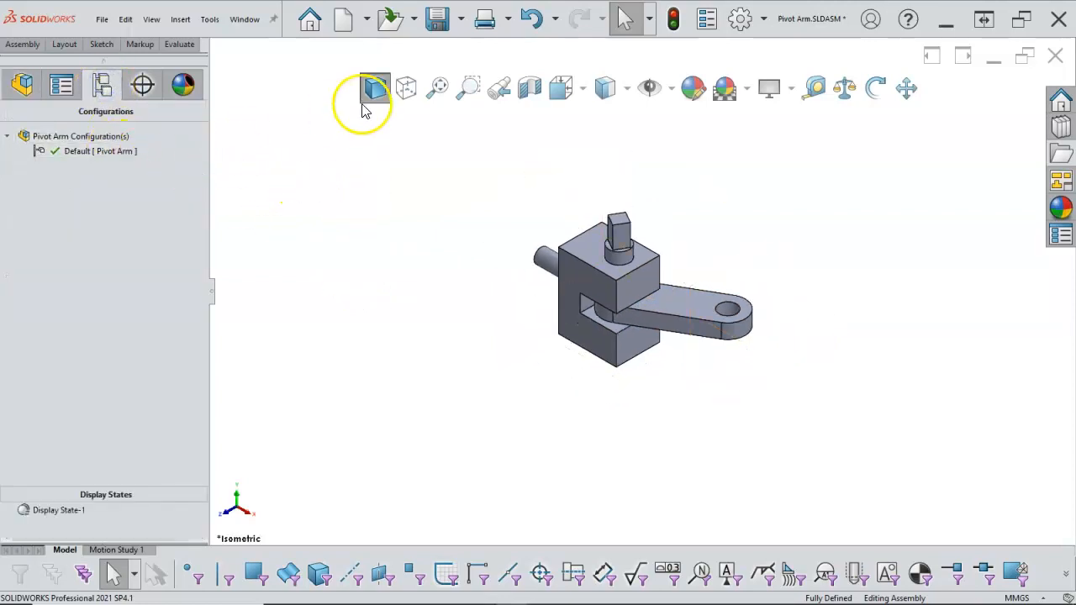
left_click(25, 46)
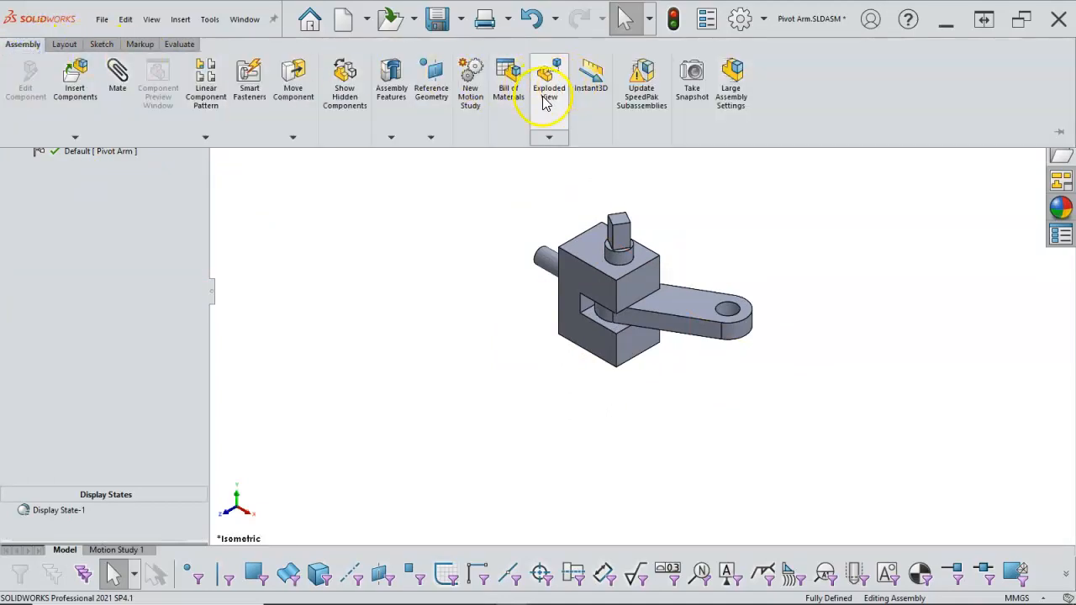
right_click(102, 157)
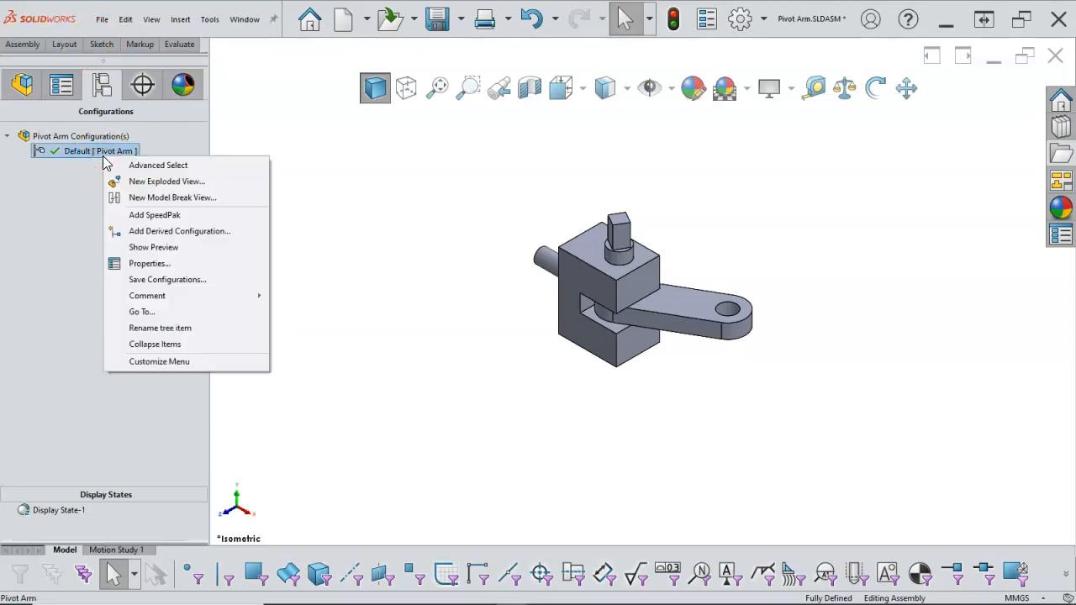
left_click(164, 182)
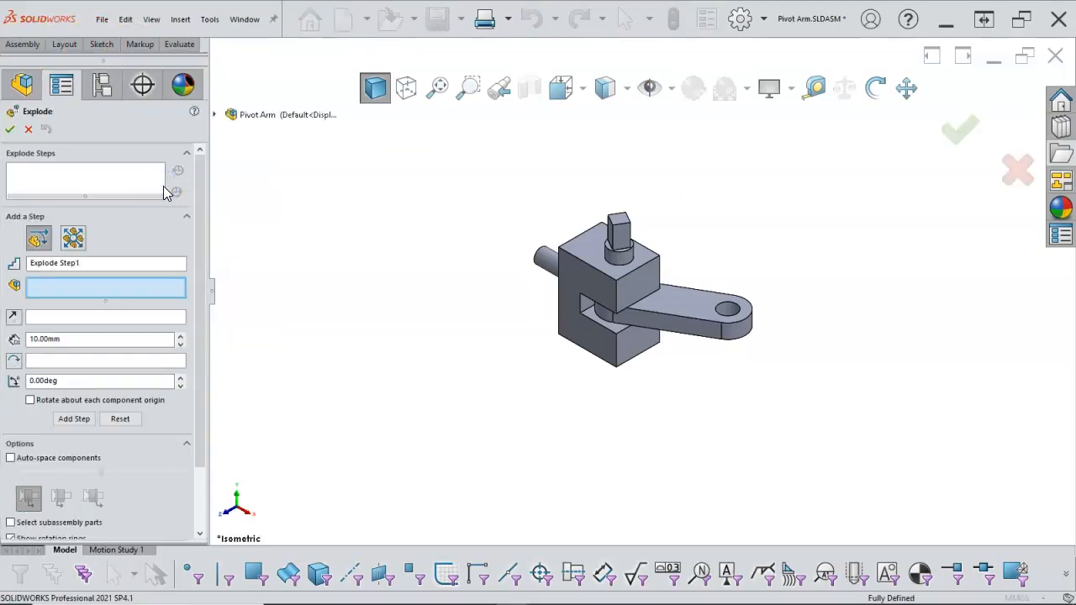
left_click(545, 262)
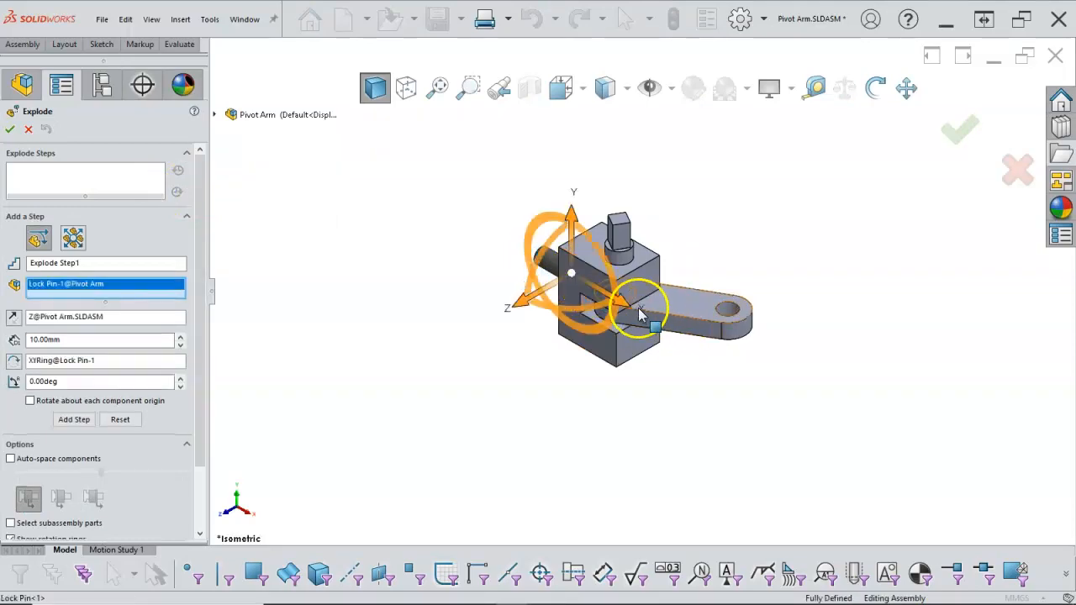
left_click_drag(619, 308, 551, 275)
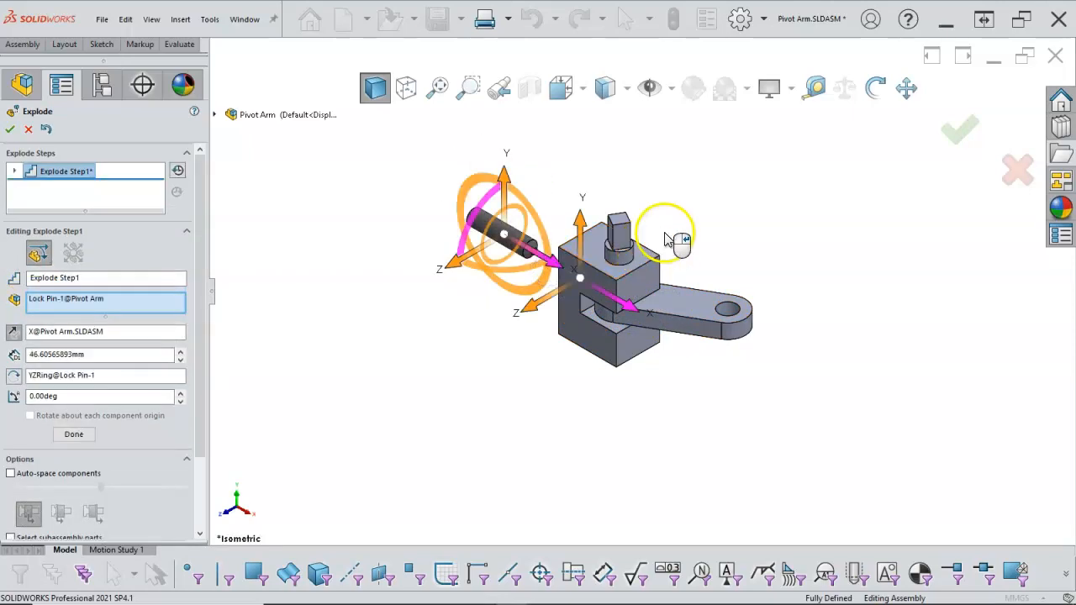
left_click(77, 434)
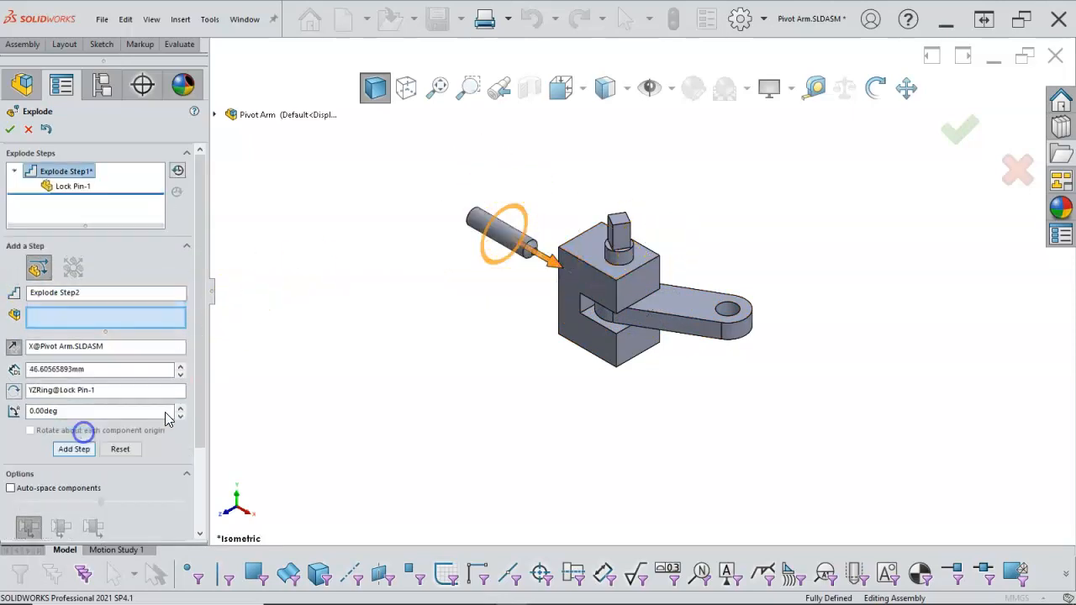
- Add an explode step that moves the Pivot Pin about 90 mm upward out of the C Block along Y
left_click(620, 241)
left_click_drag(620, 241, 661, 73)
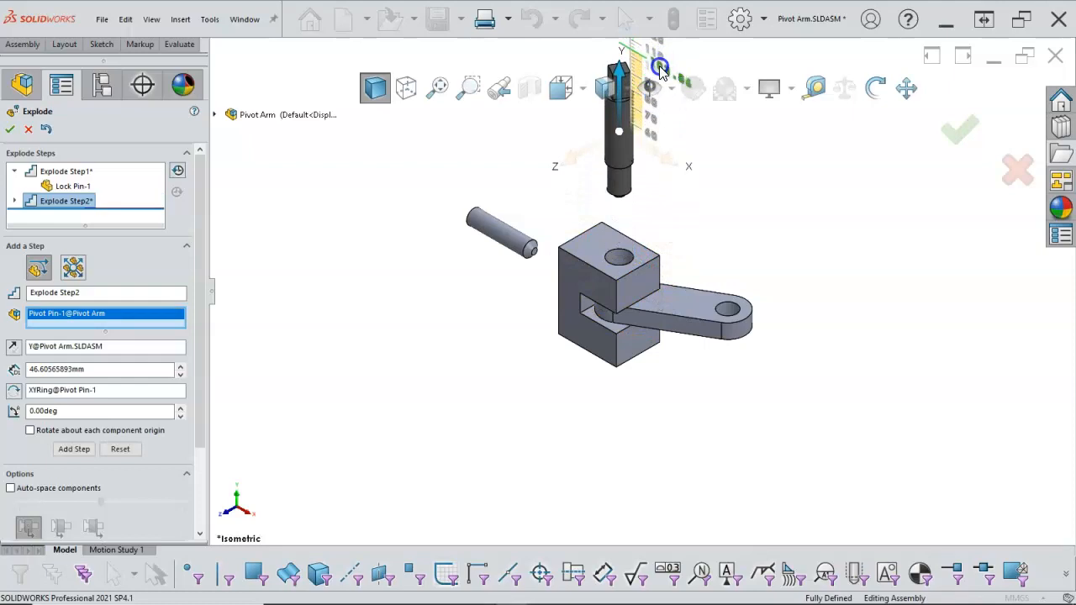
right_click(743, 212)
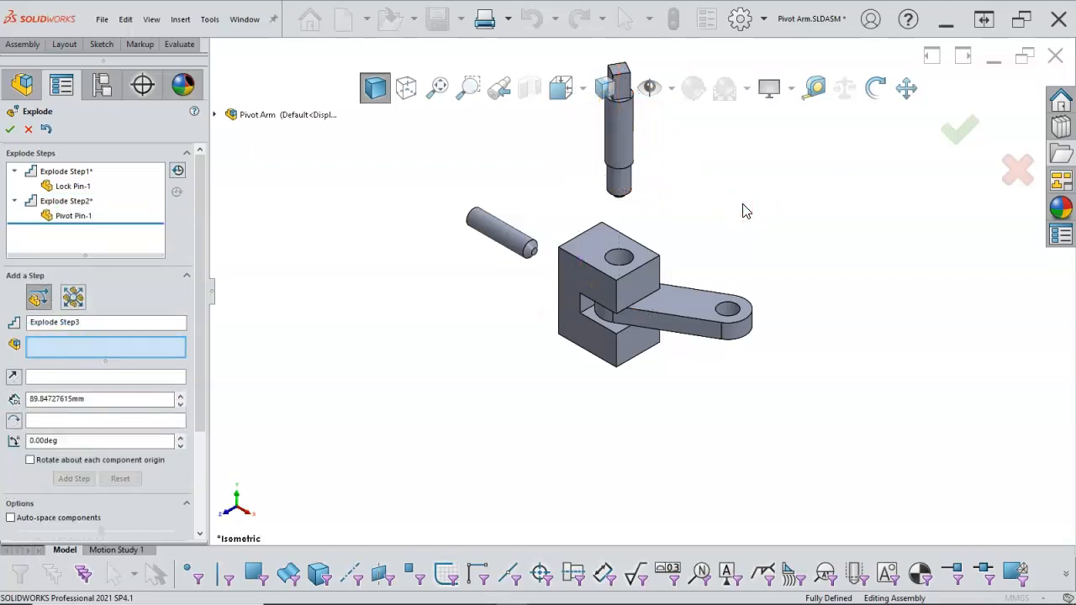
- Add an explode step that moves the Arm about 50 mm upward along Y and finish the exploded view
left_click(689, 286)
left_click_drag(674, 263, 732, 255)
right_click(753, 300)
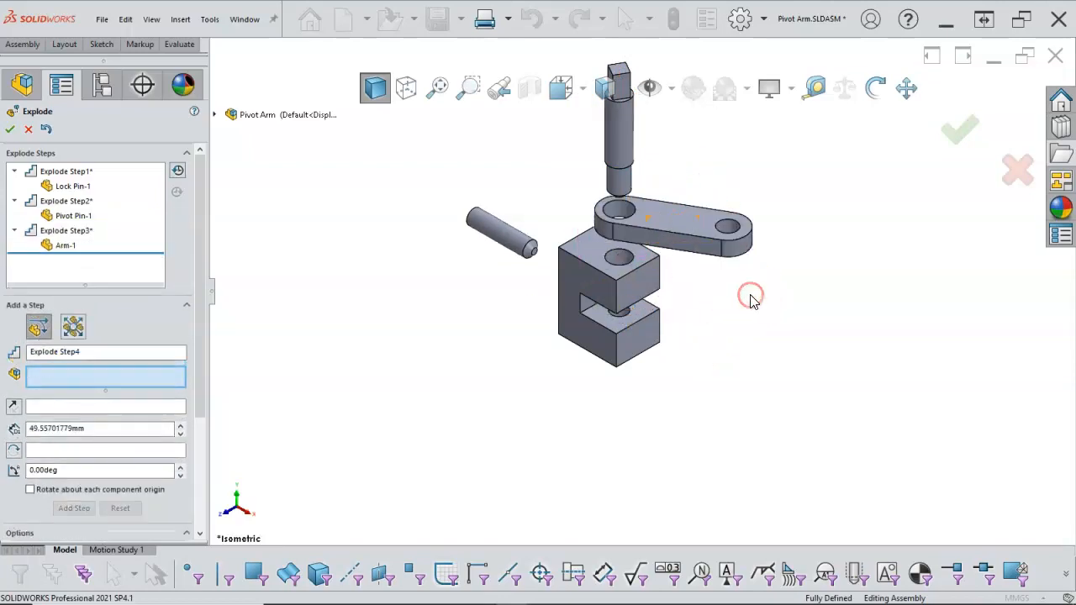
left_click(9, 129)
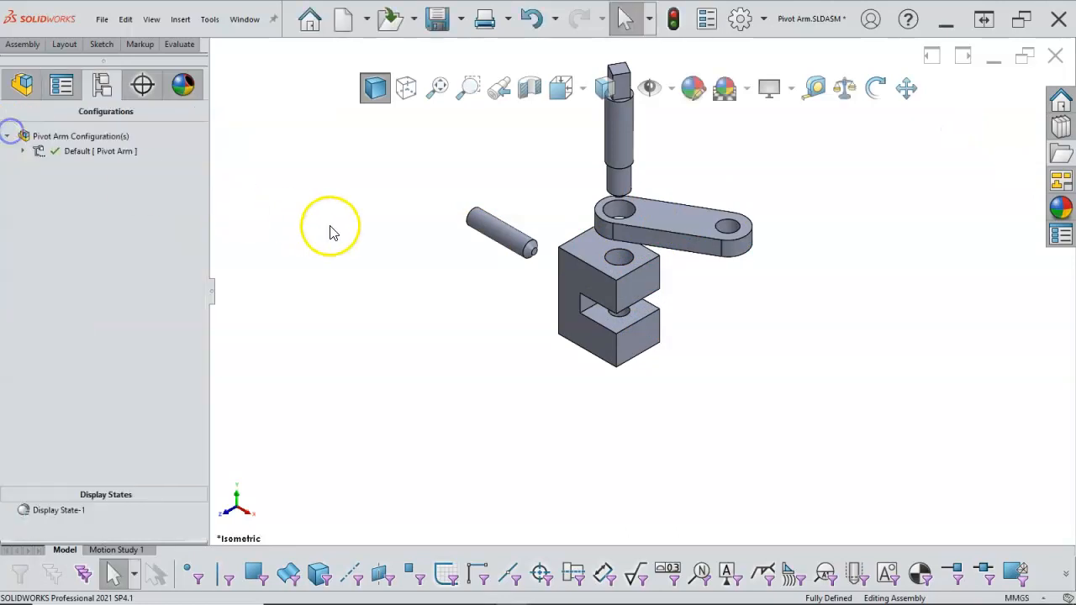
- Start an explode line sketch and route a line from the C Block's lower hole to the Pivot Pin's narrow lower end
scroll(644, 232, "down", 4)
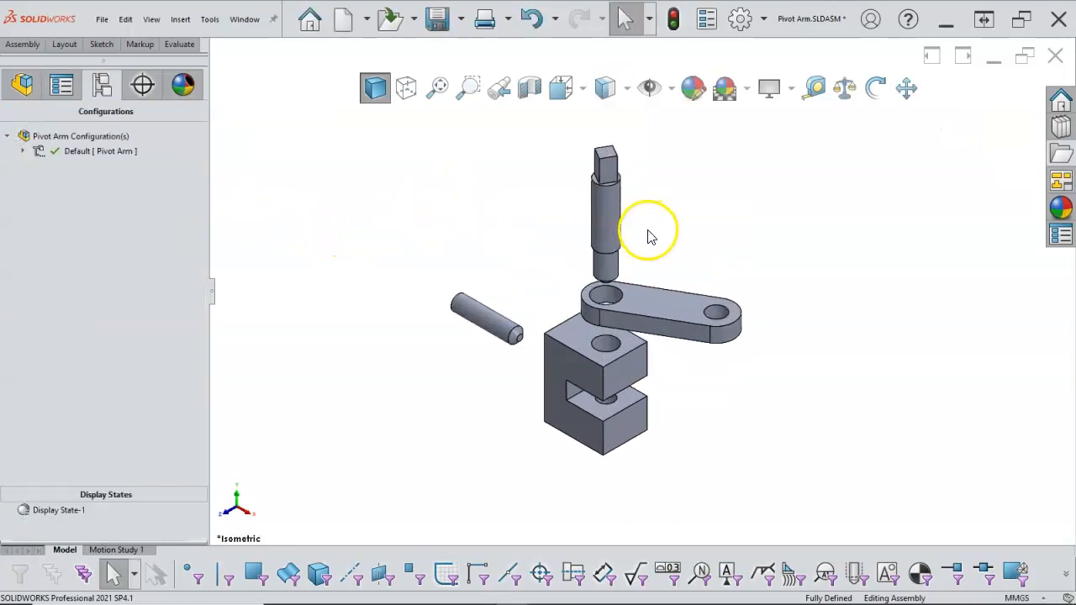
left_click(11, 46)
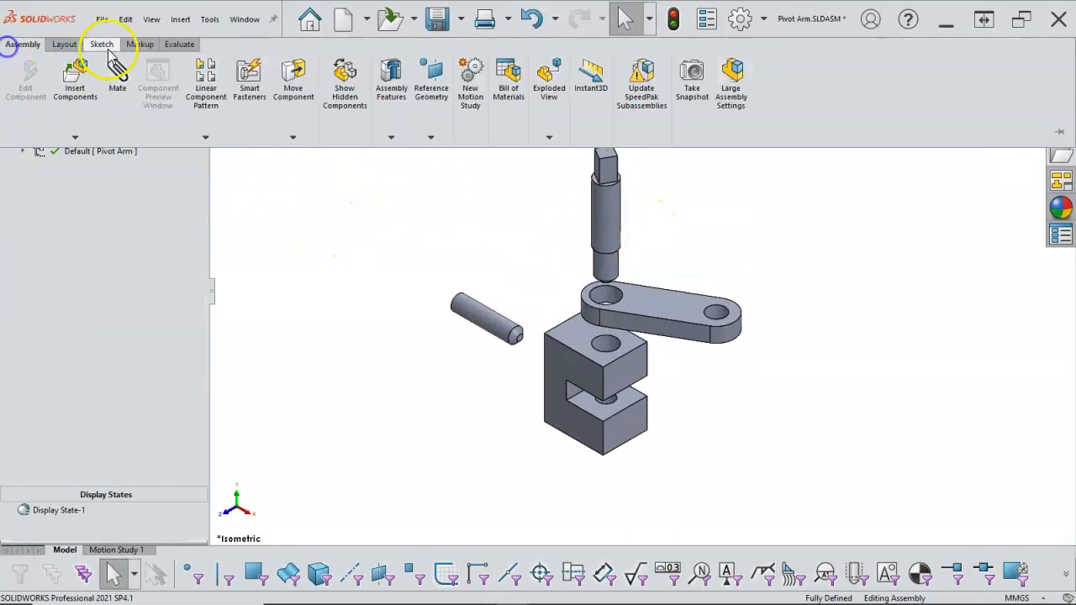
left_click(543, 137)
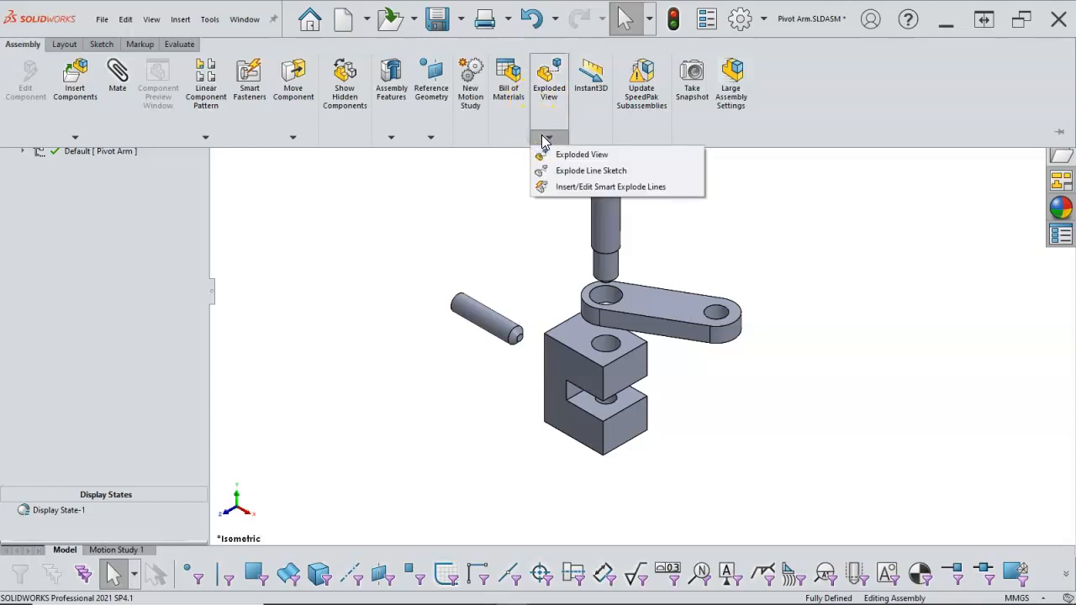
left_click(574, 174)
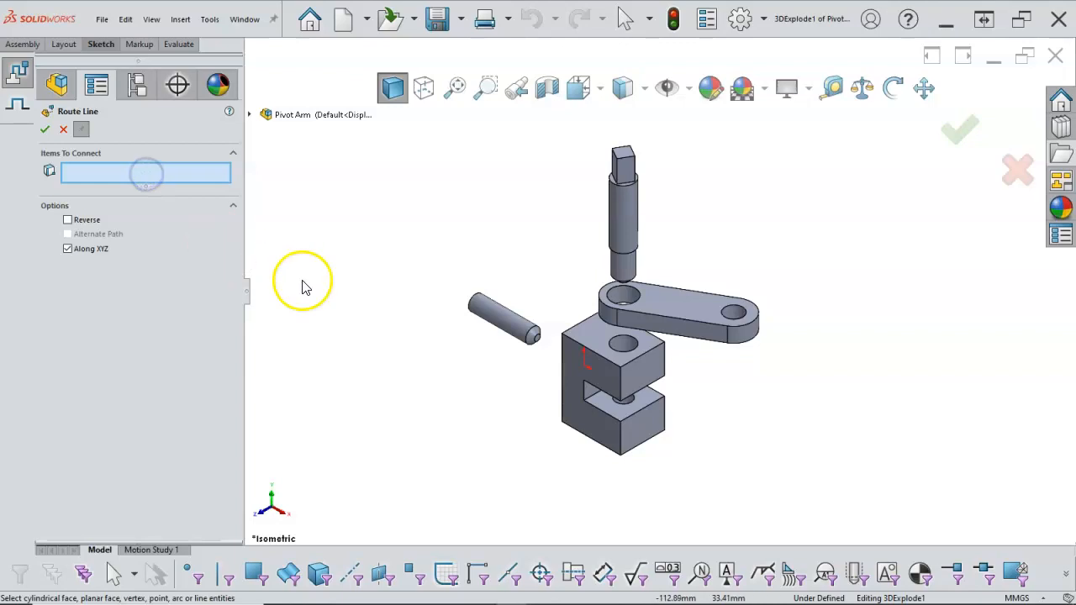
scroll(584, 384, "down", 5)
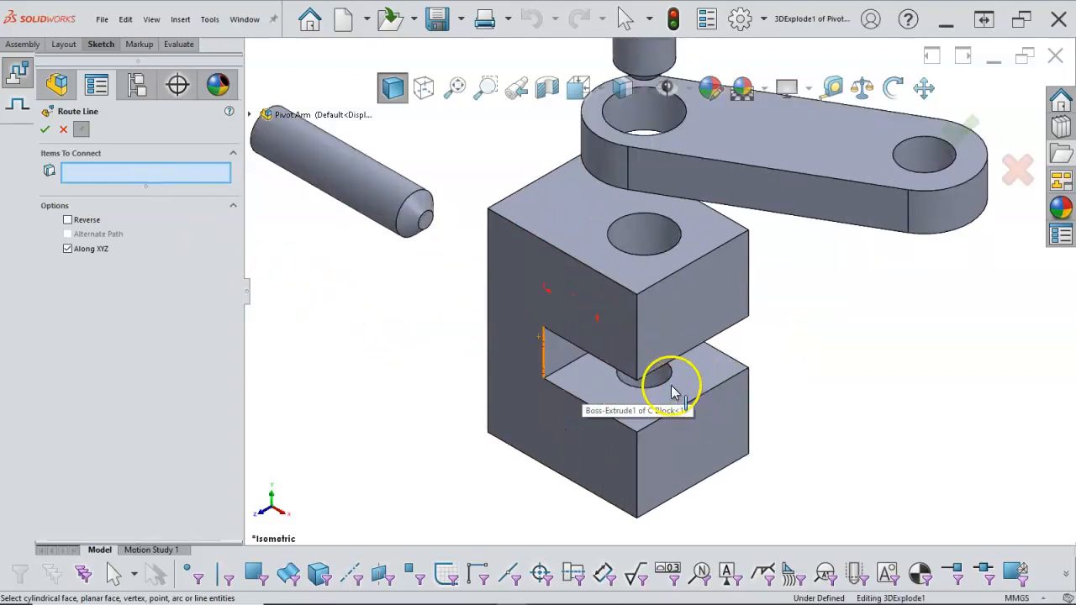
left_click(660, 384)
scroll(701, 370, "up", 5)
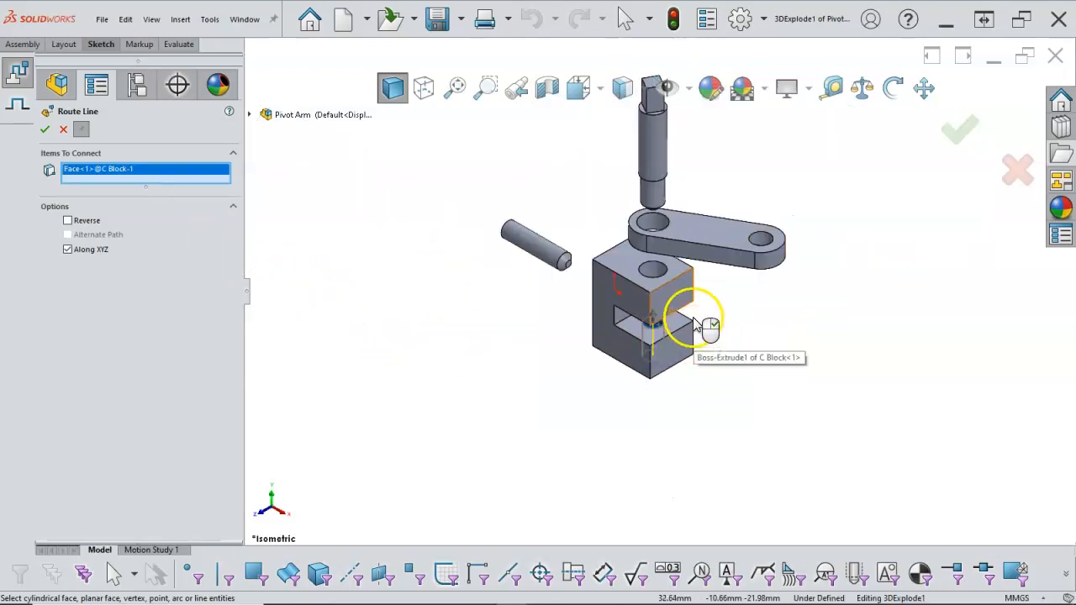
left_click(654, 204)
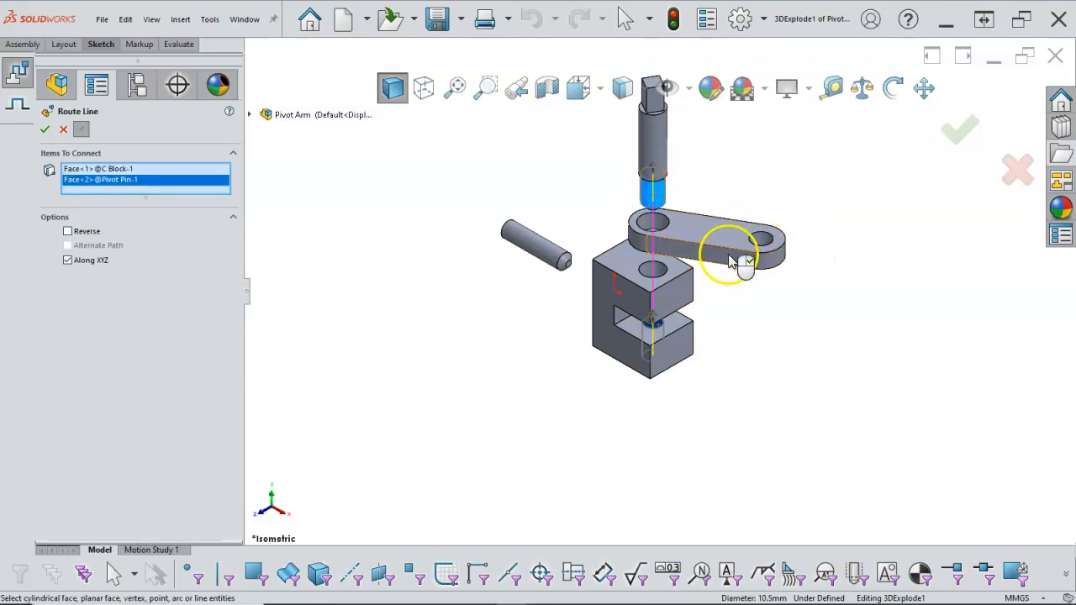
left_click(52, 131)
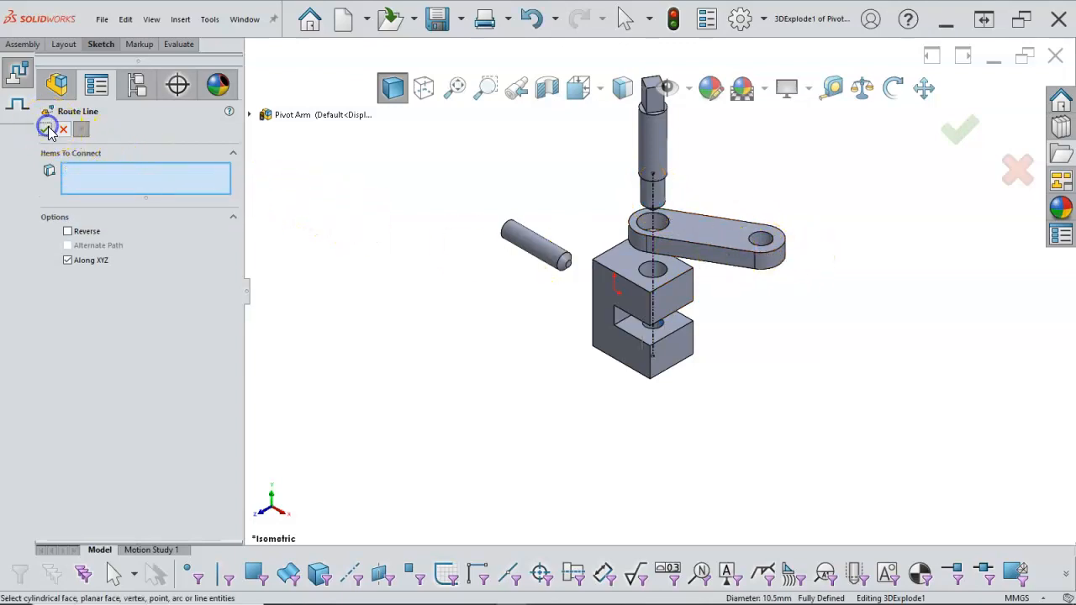
- Route an explode line from the Lock Pin's chamfered end edge to the small hole in the C Block's back face and finish the Route Line command
scroll(543, 233, "up", 2)
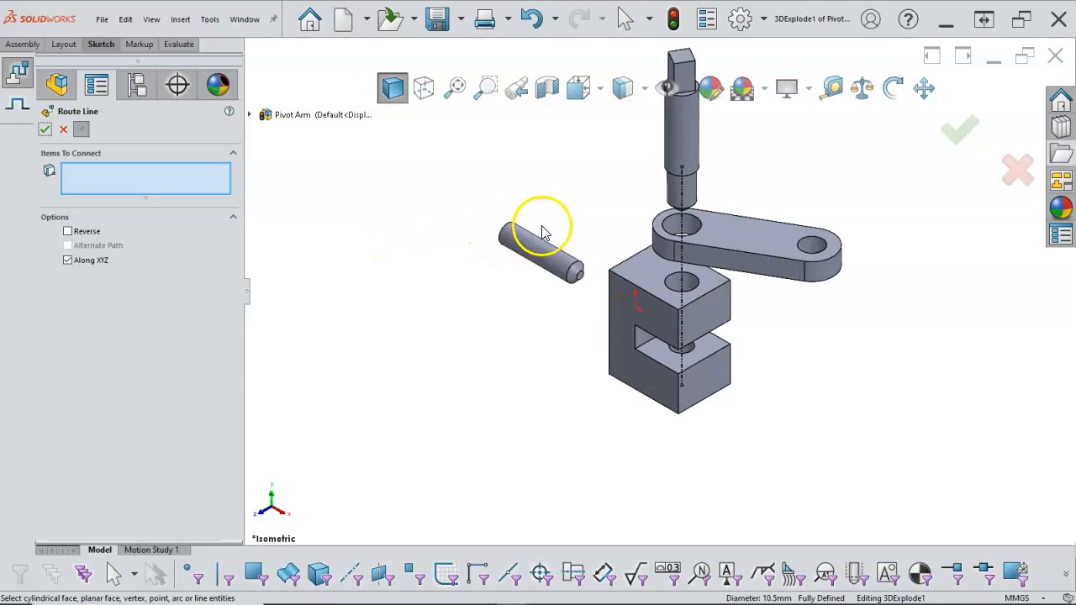
scroll(595, 267, "up", 1)
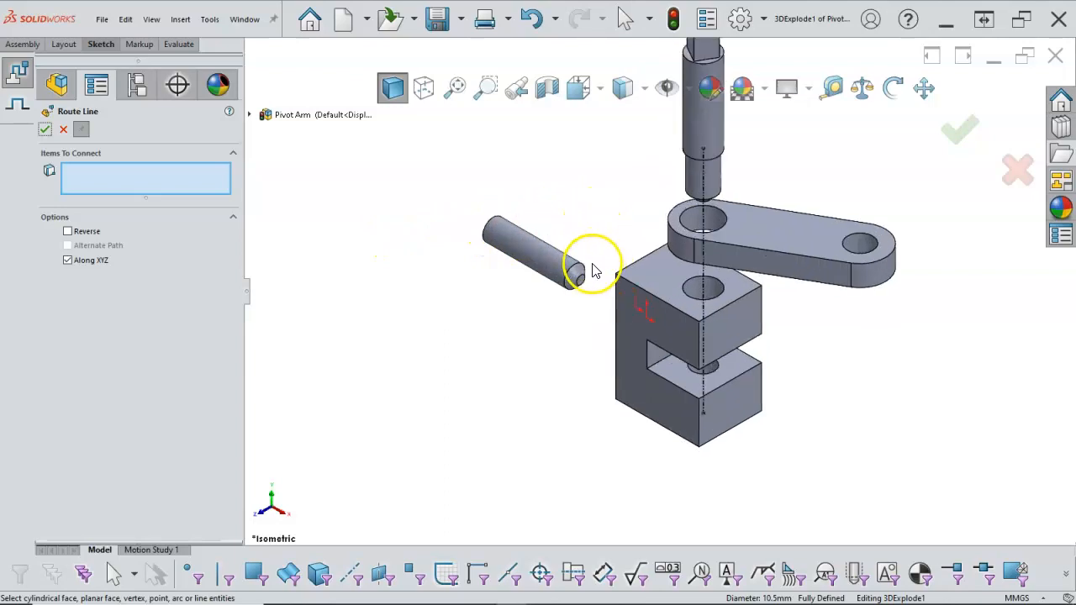
scroll(593, 271, "up", 2)
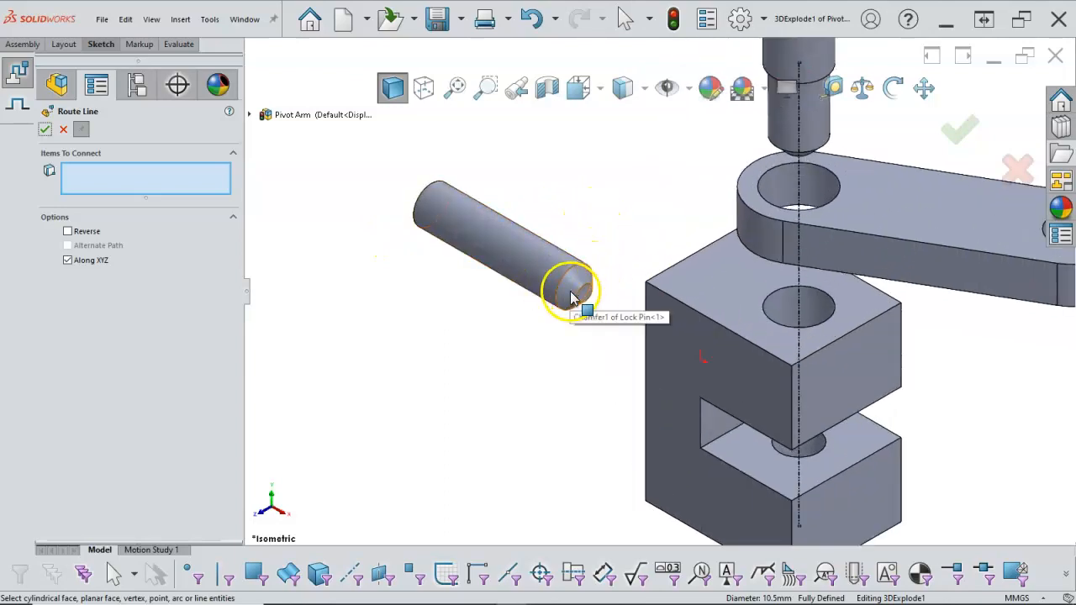
left_click(578, 301)
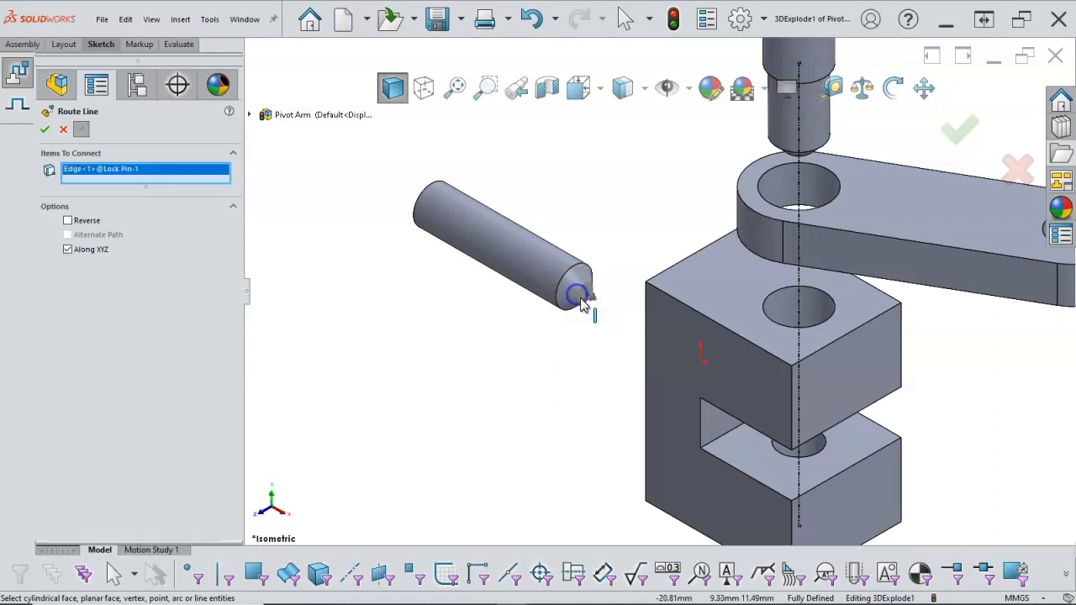
middle_click_drag(617, 346, 626, 277)
middle_click_drag(653, 389, 639, 370)
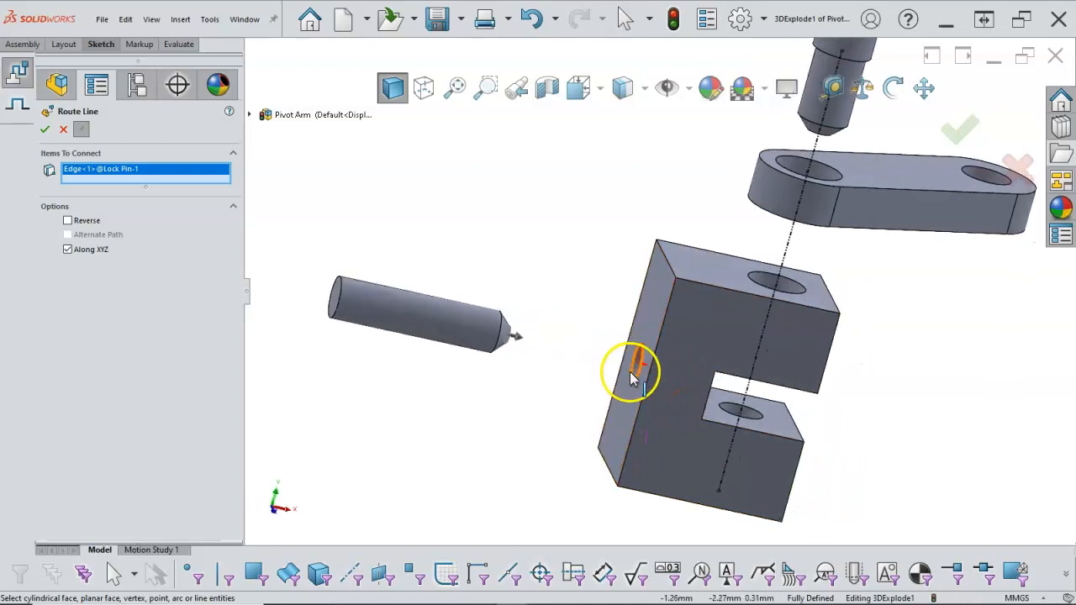
left_click(637, 368)
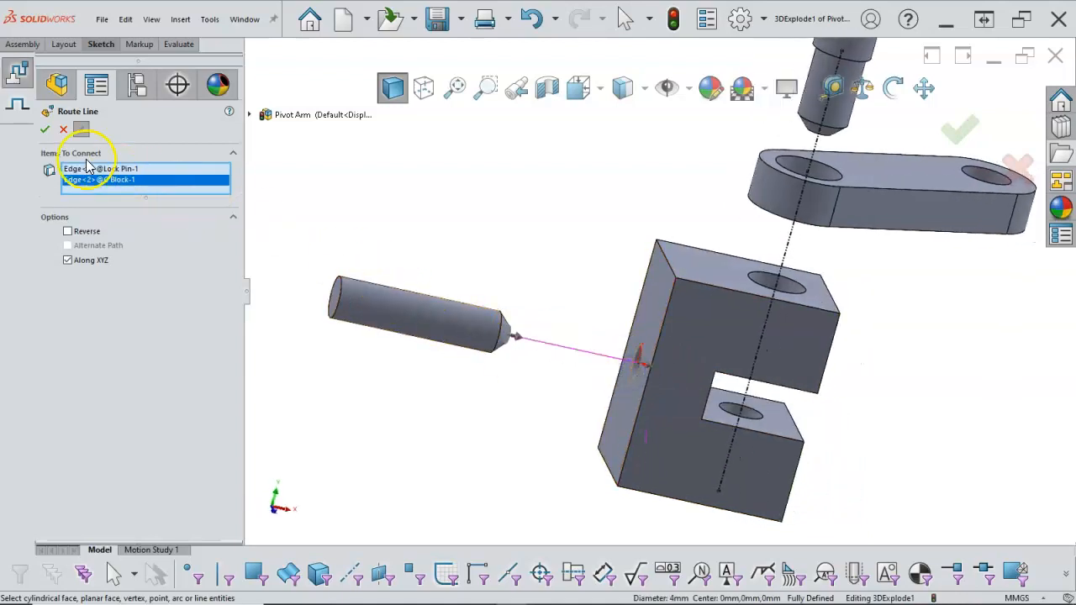
left_click(46, 132)
middle_click_drag(478, 202, 417, 264)
scroll(518, 245, "up", 4)
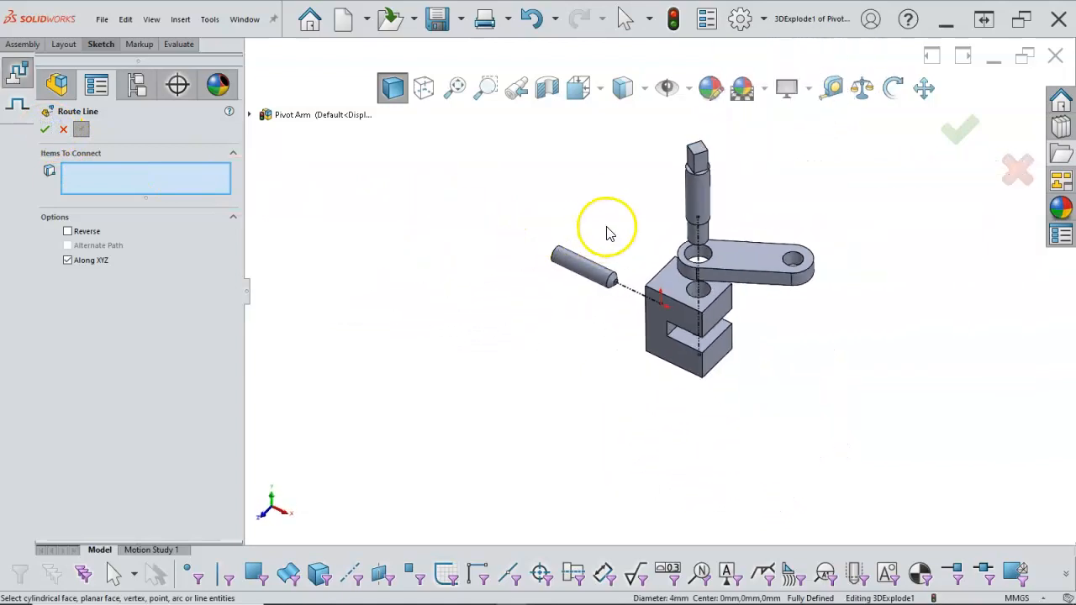
left_click(42, 127)
left_click(449, 251)
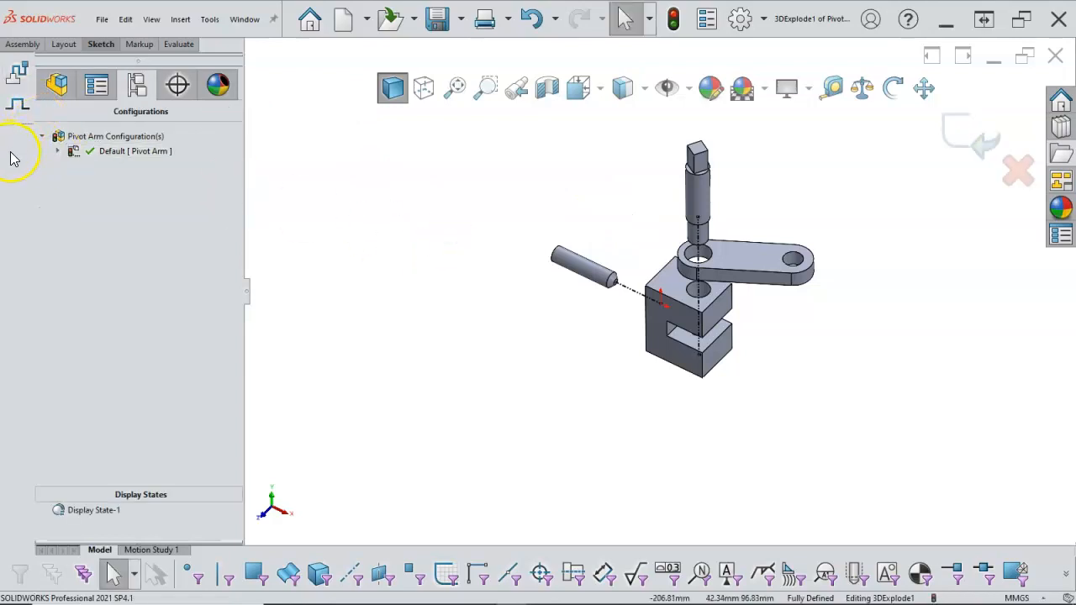
- Restore the isometric view, select the 3DExplode1 sketch under the exploded view, and exit the sketch with a rebuild
middle_click_drag(483, 174, 471, 192)
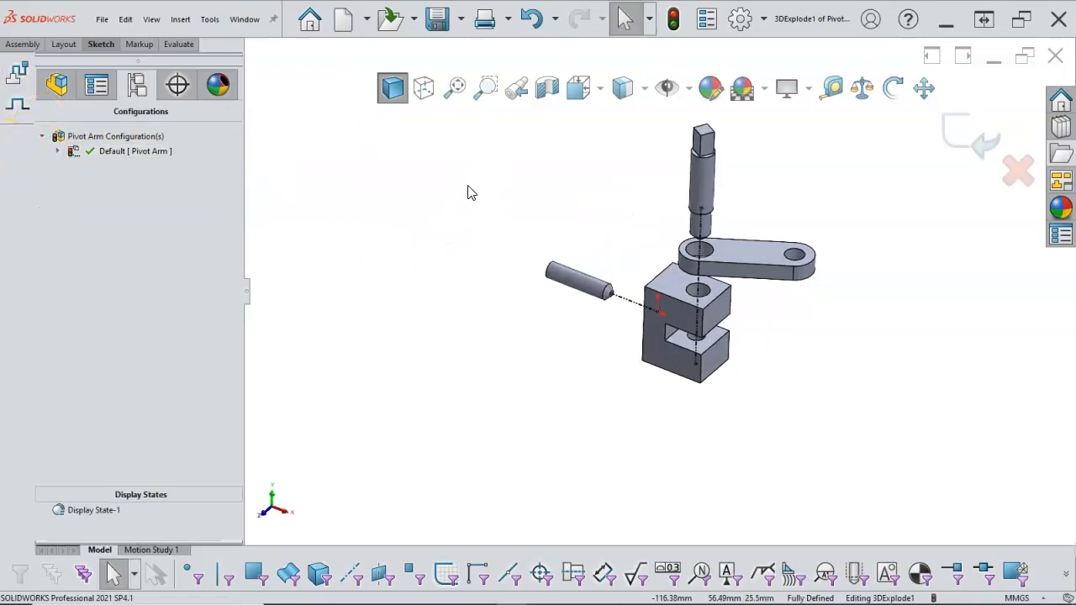
key("ctrl+7")
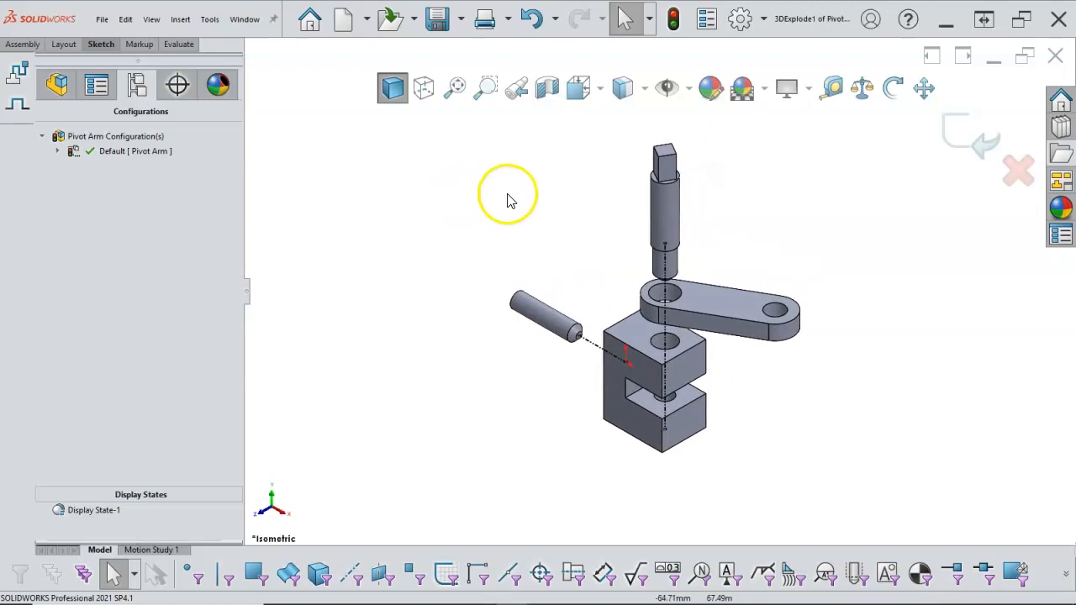
left_click(57, 152)
left_click(76, 167)
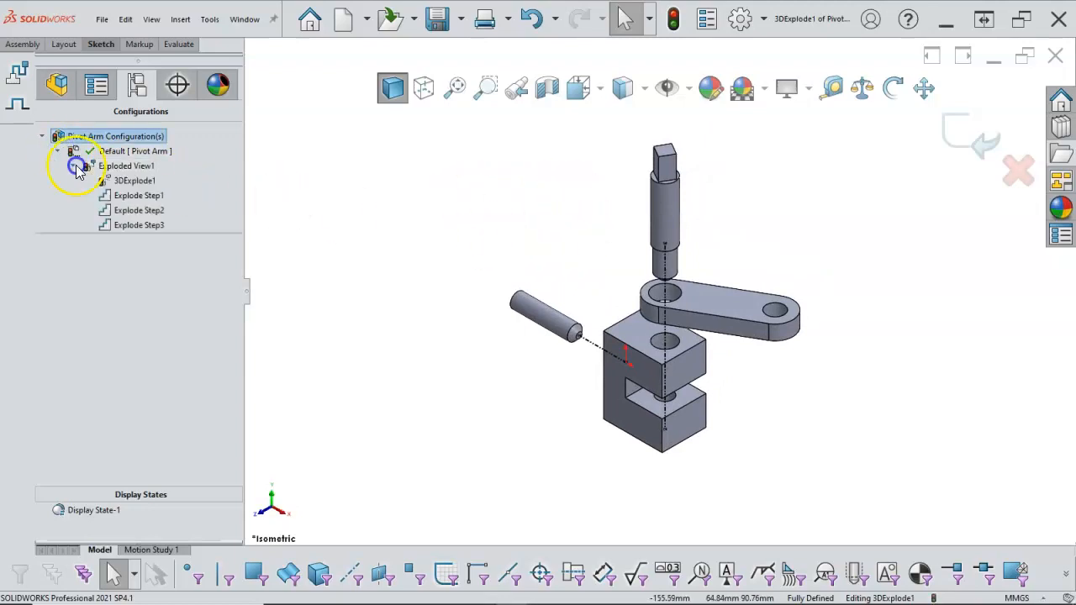
left_click(134, 181)
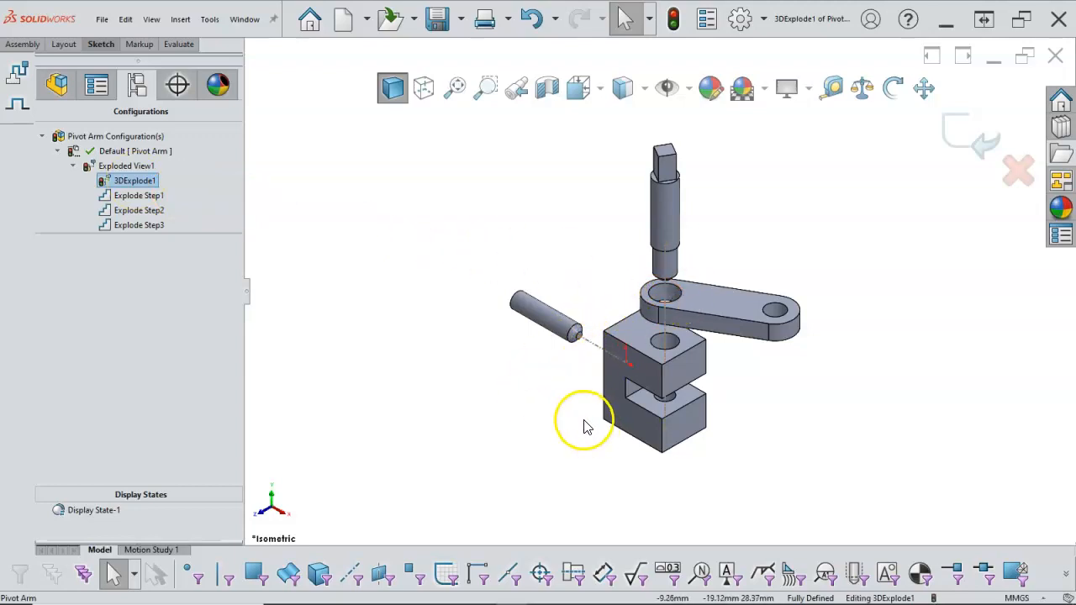
left_click(672, 17)
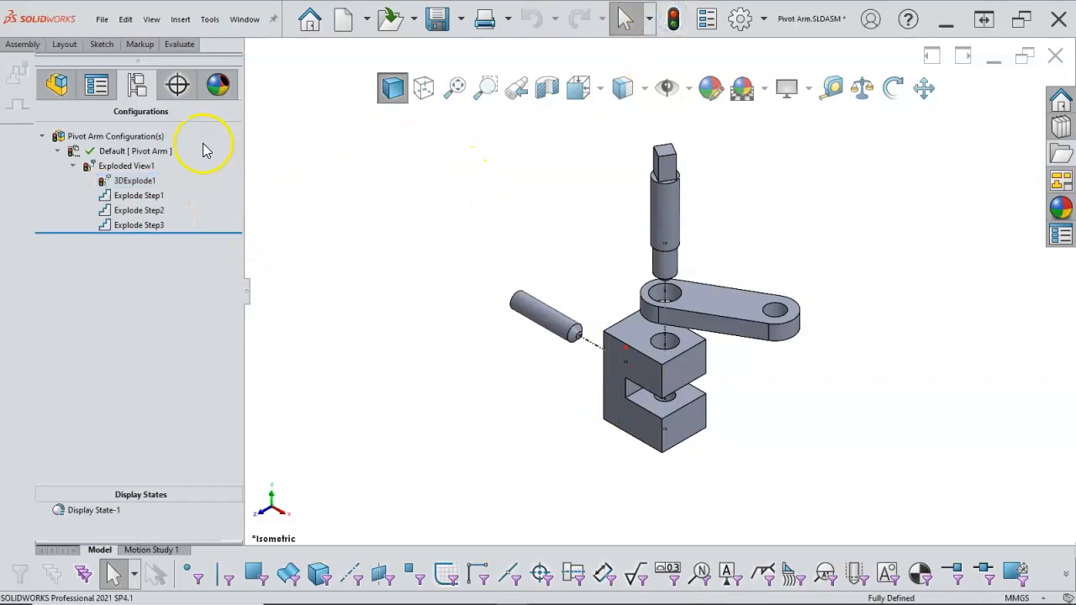
- Collapse the Default configuration's exploded view back to the assembled state
right_click(124, 153)
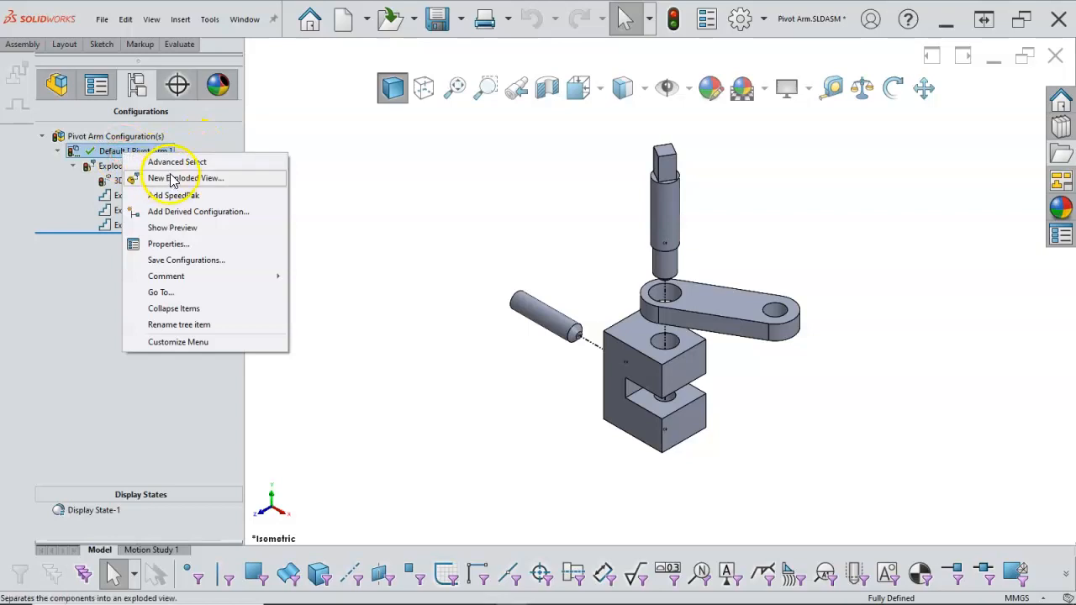
left_click(333, 209)
double_click(126, 166)
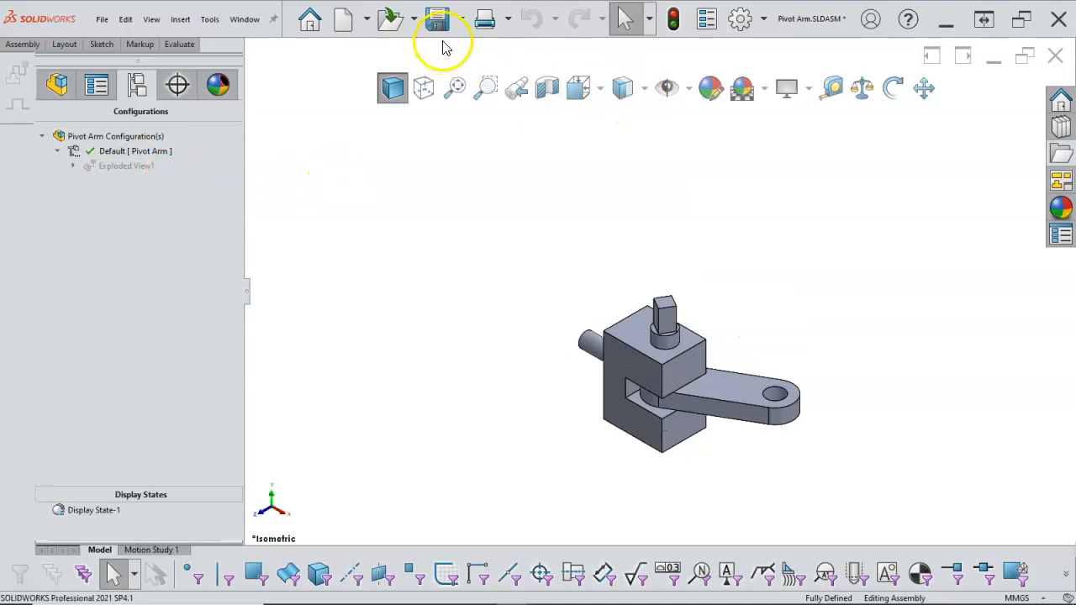
scroll(710, 423, "down", 3)
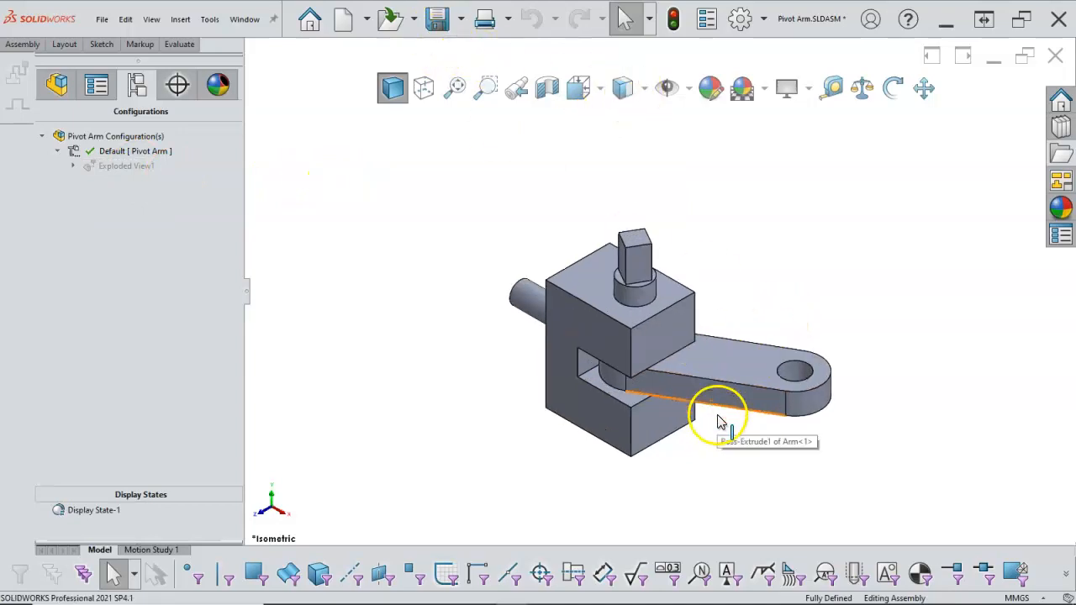